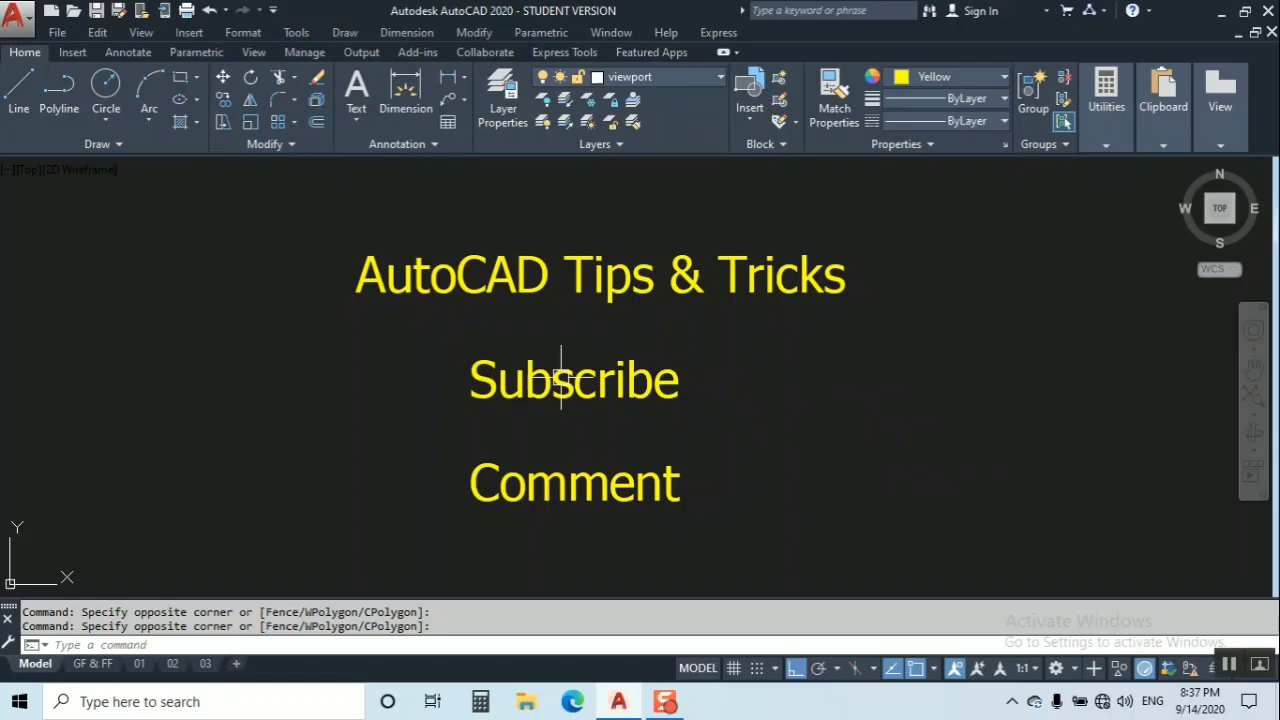
Recentre the drawing view on the text lines.
middle_click_drag(866, 477, 551, 477)
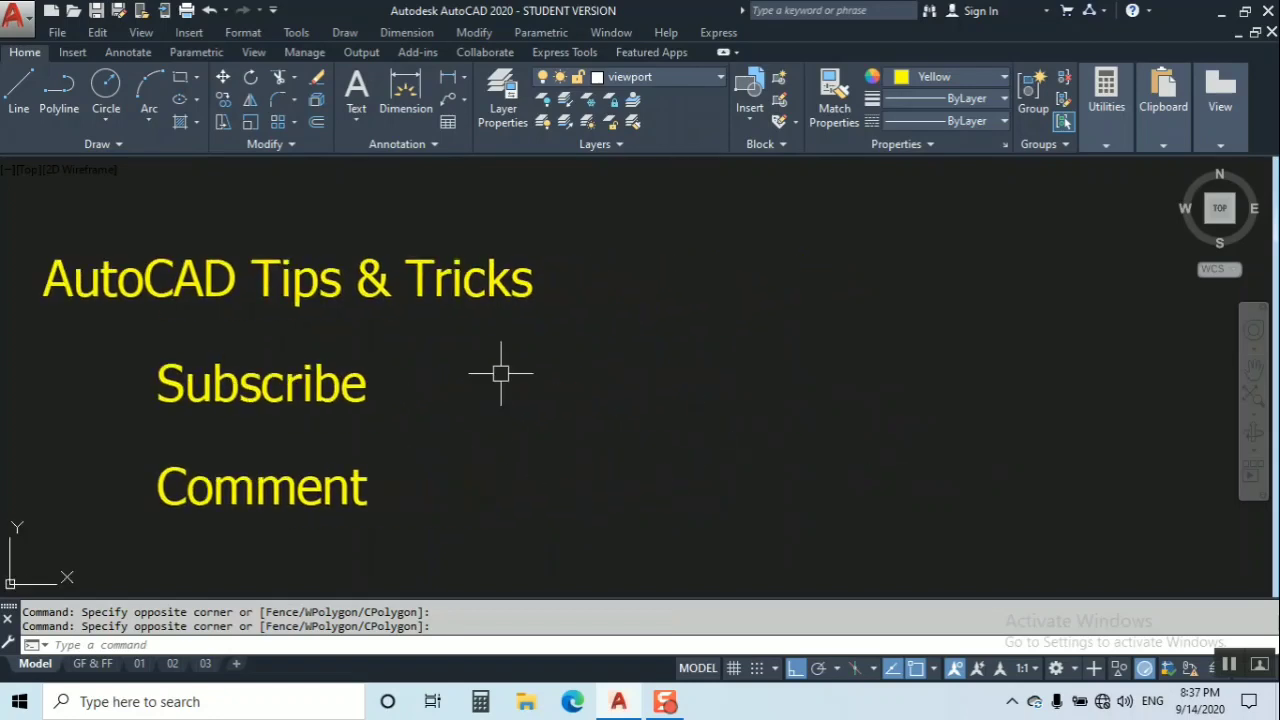
scroll(463, 371, "down", 2)
scroll(413, 386, "up", 3)
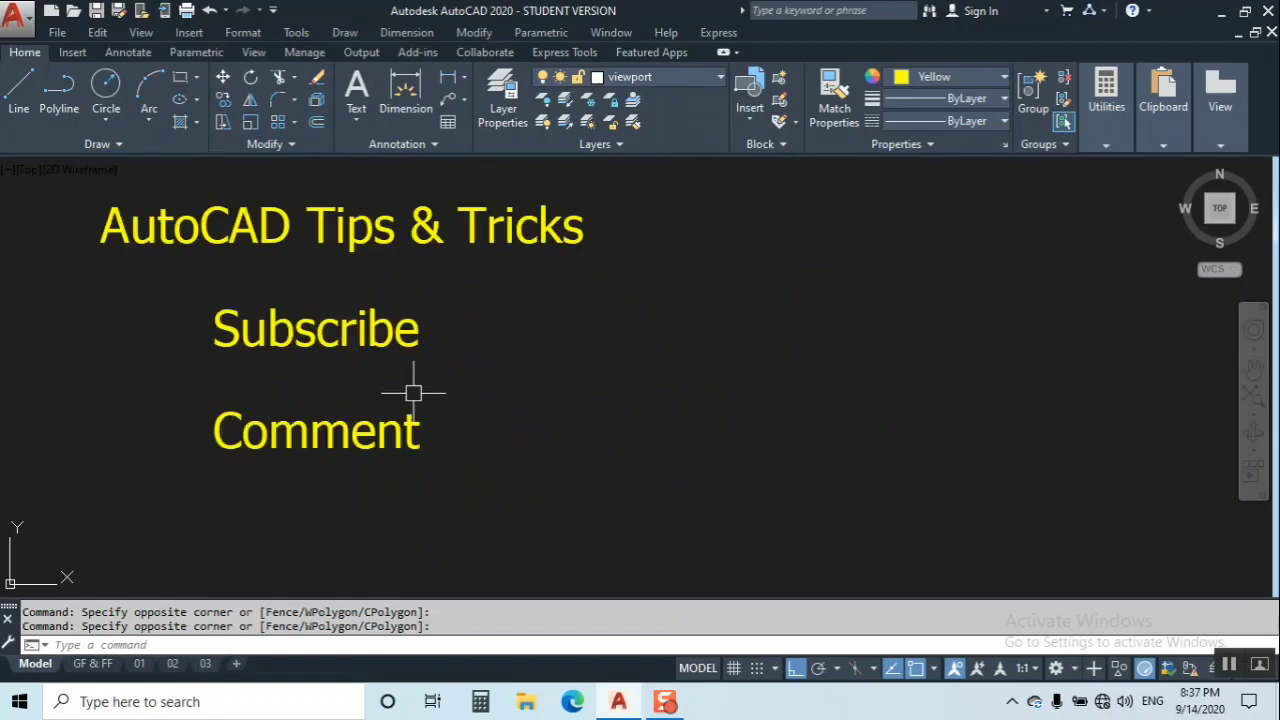
scroll(457, 371, "down", 3)
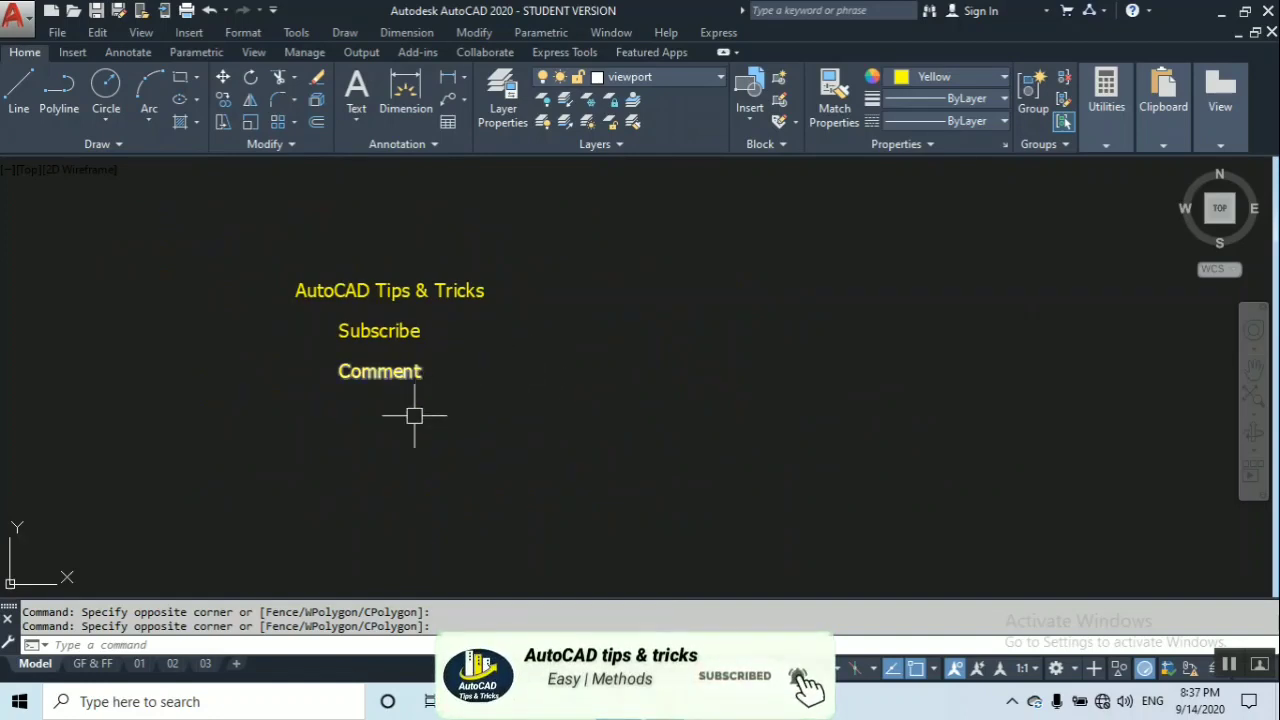
scroll(339, 329, "up", 2)
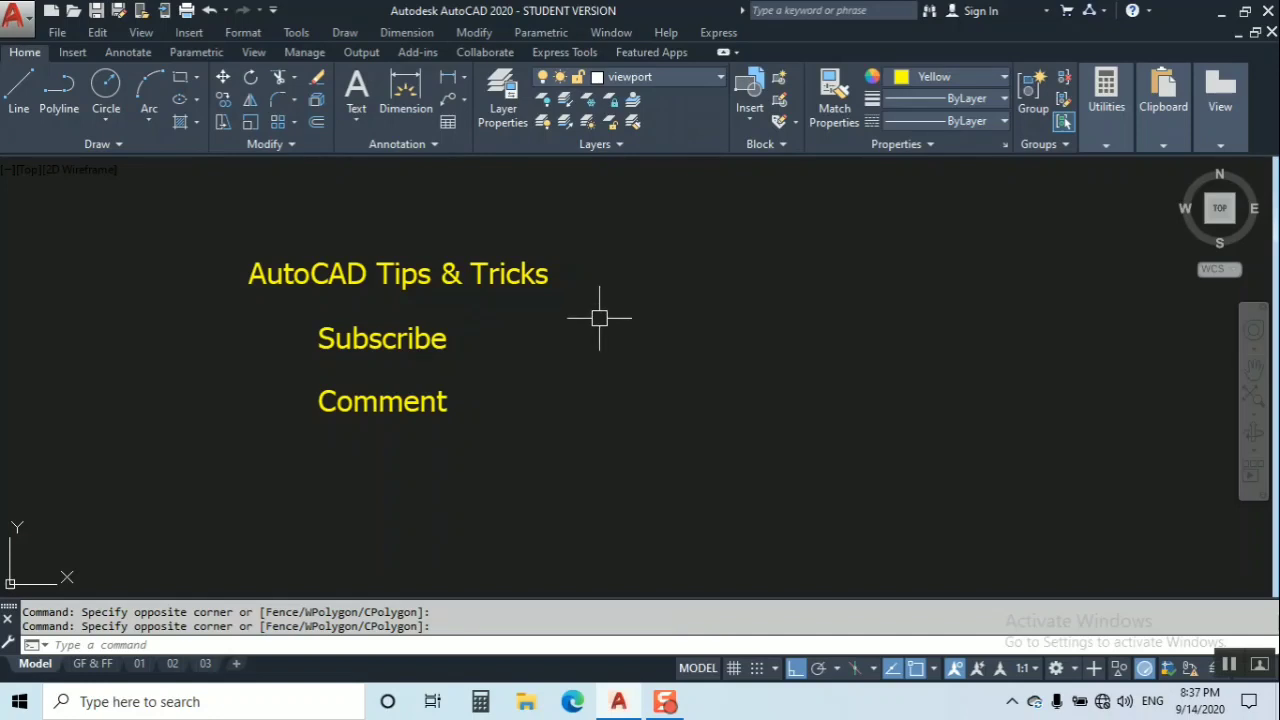
left_click(511, 446)
left_click(453, 165)
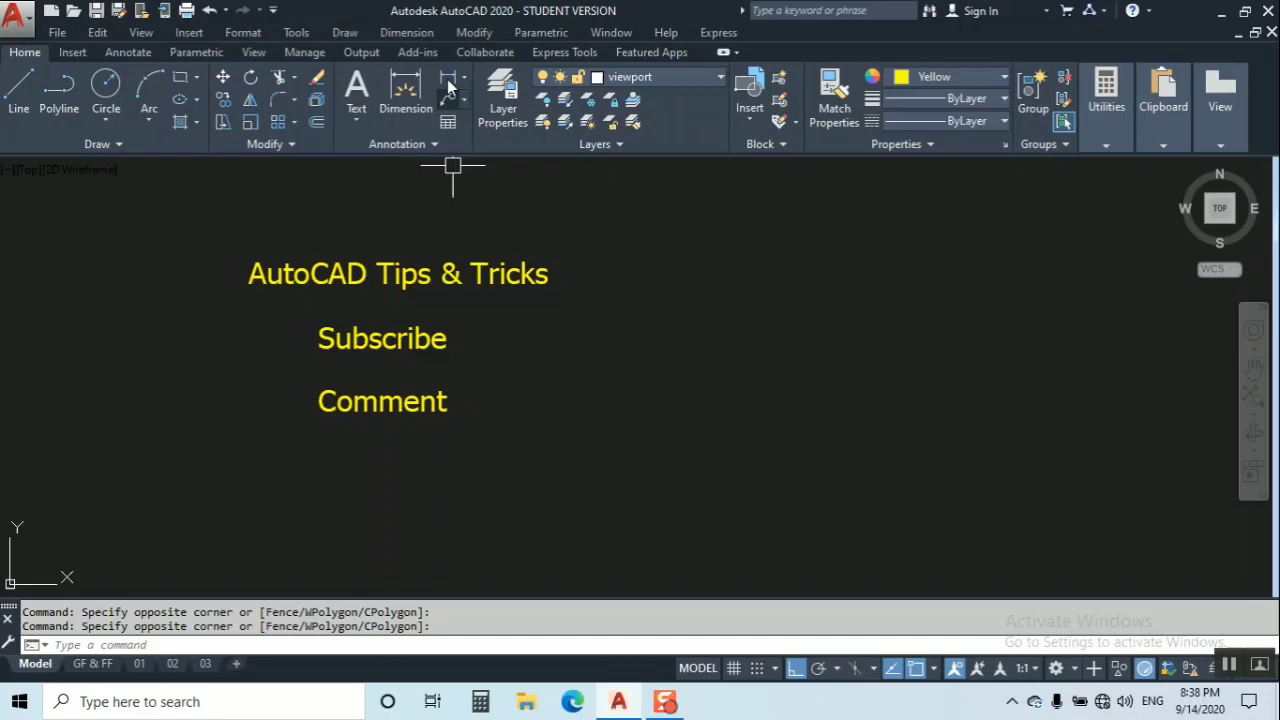
Load txt2att.LSP through Load Application and start the txt2att command.
left_click(305, 52)
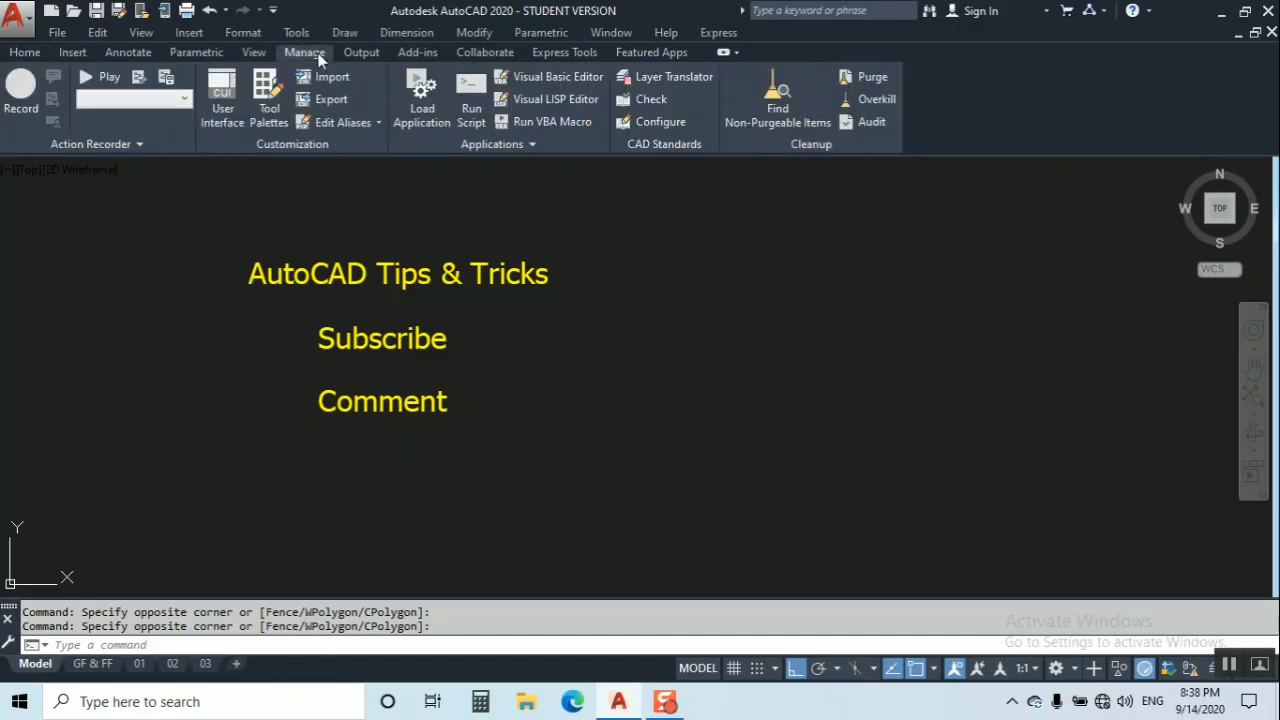
left_click(423, 105)
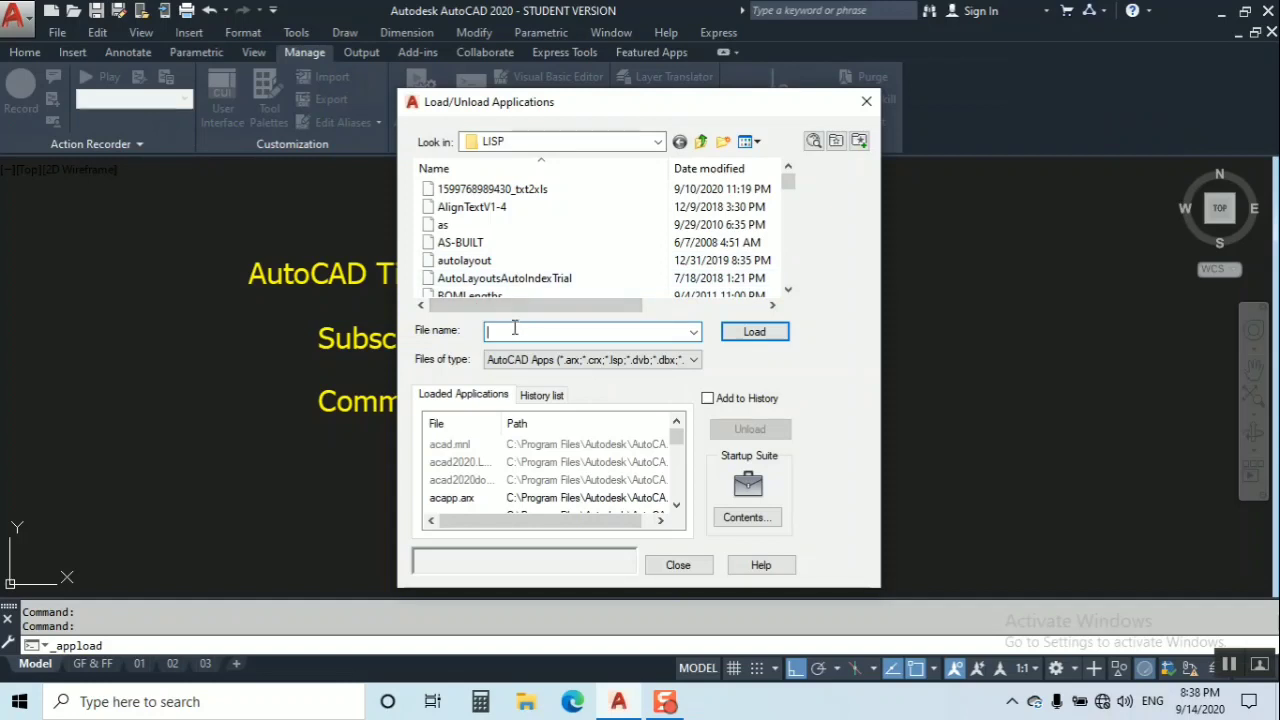
type("T")
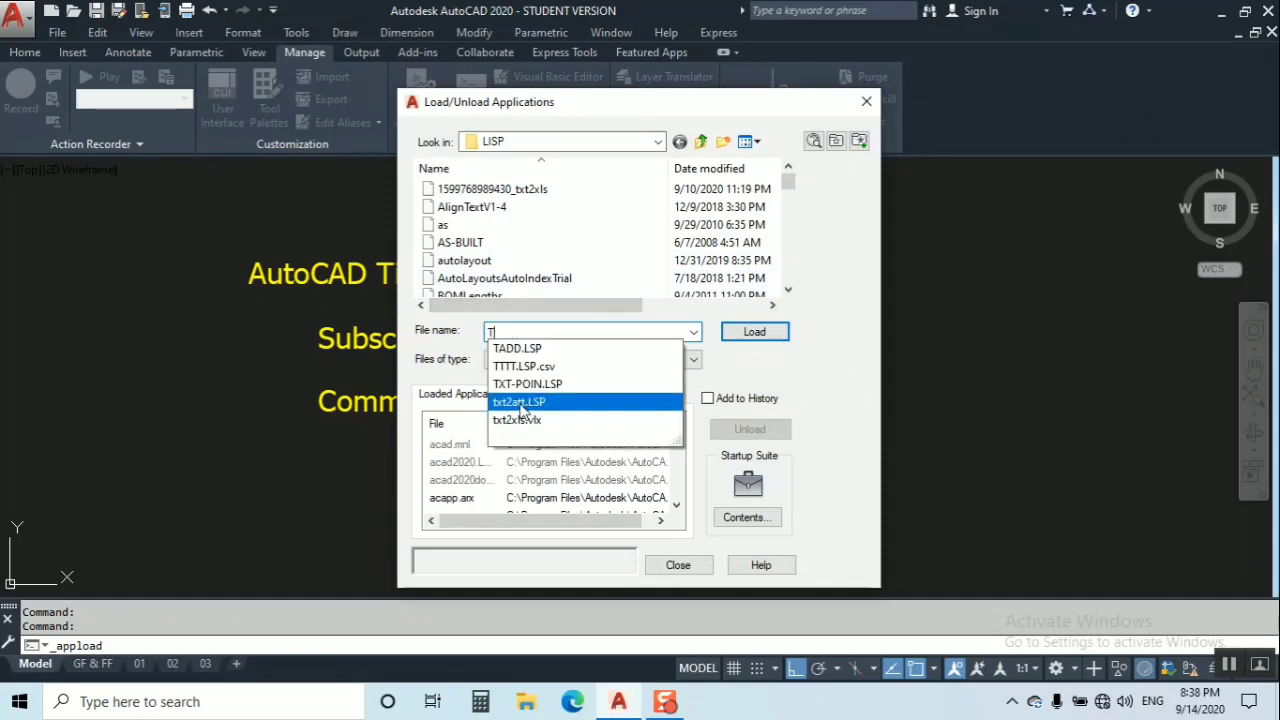
left_click(533, 403)
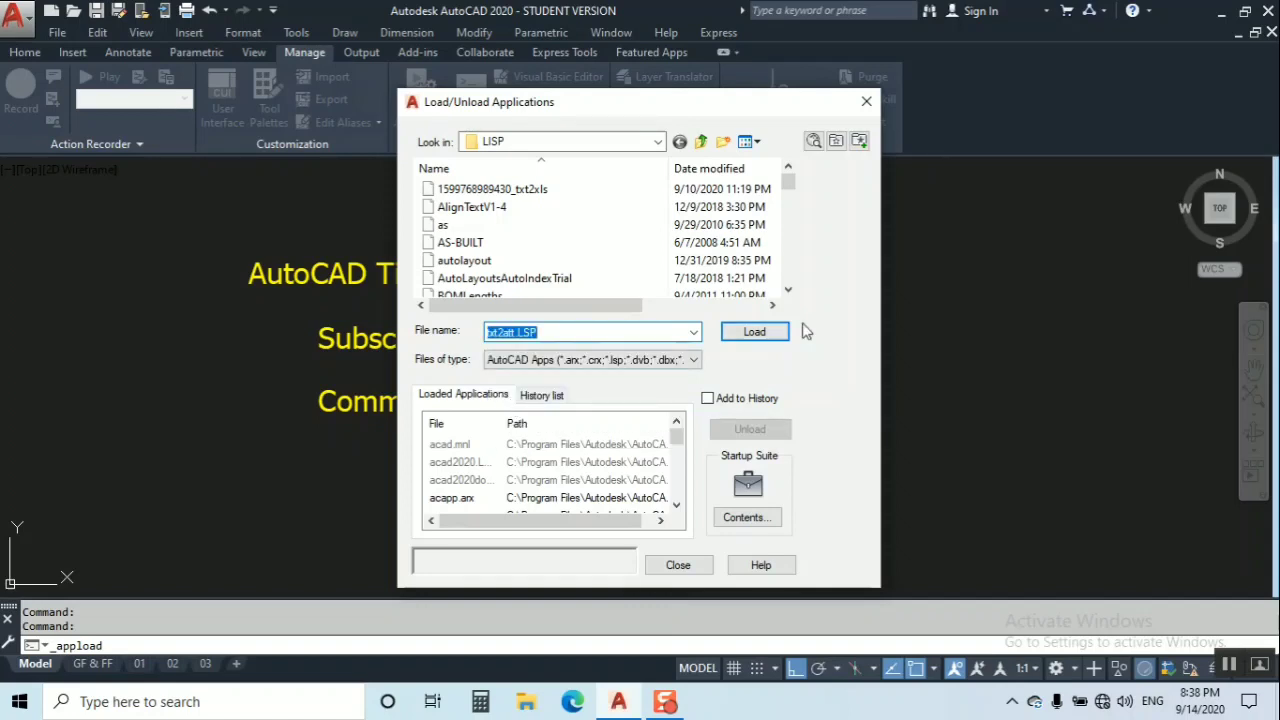
left_click(758, 333)
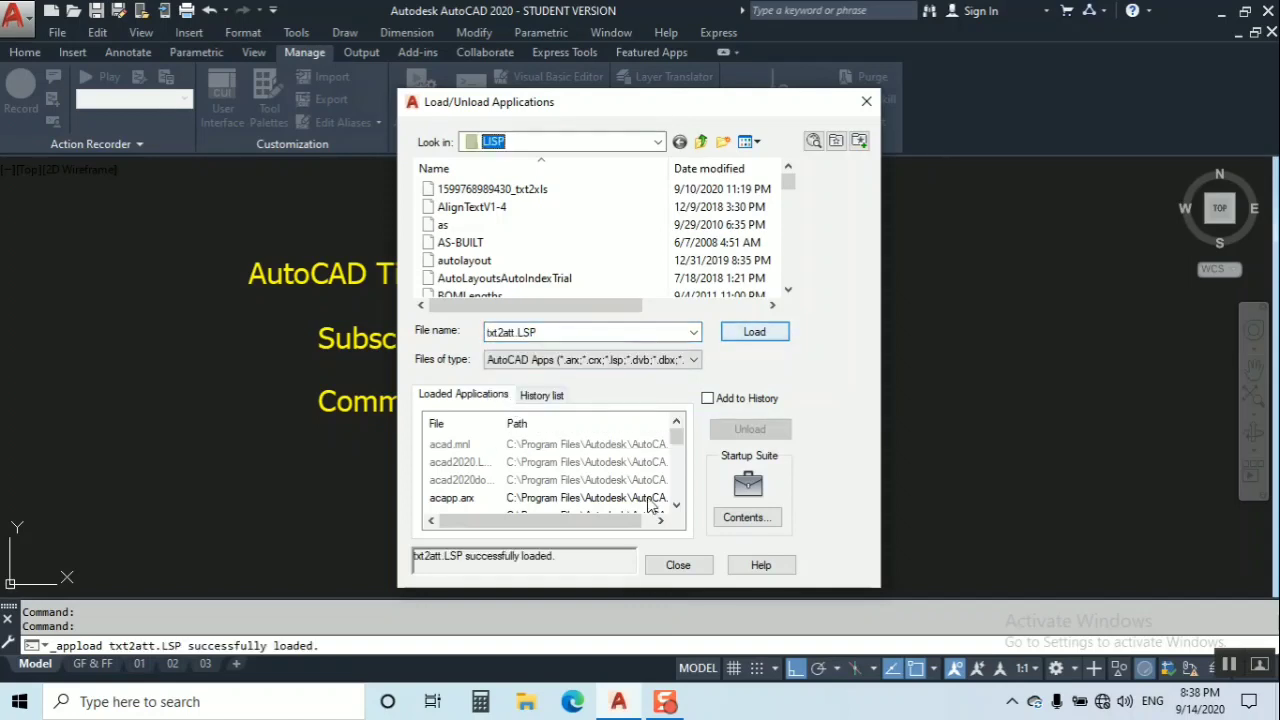
left_click(677, 565)
type("txt2att")
key("Return")
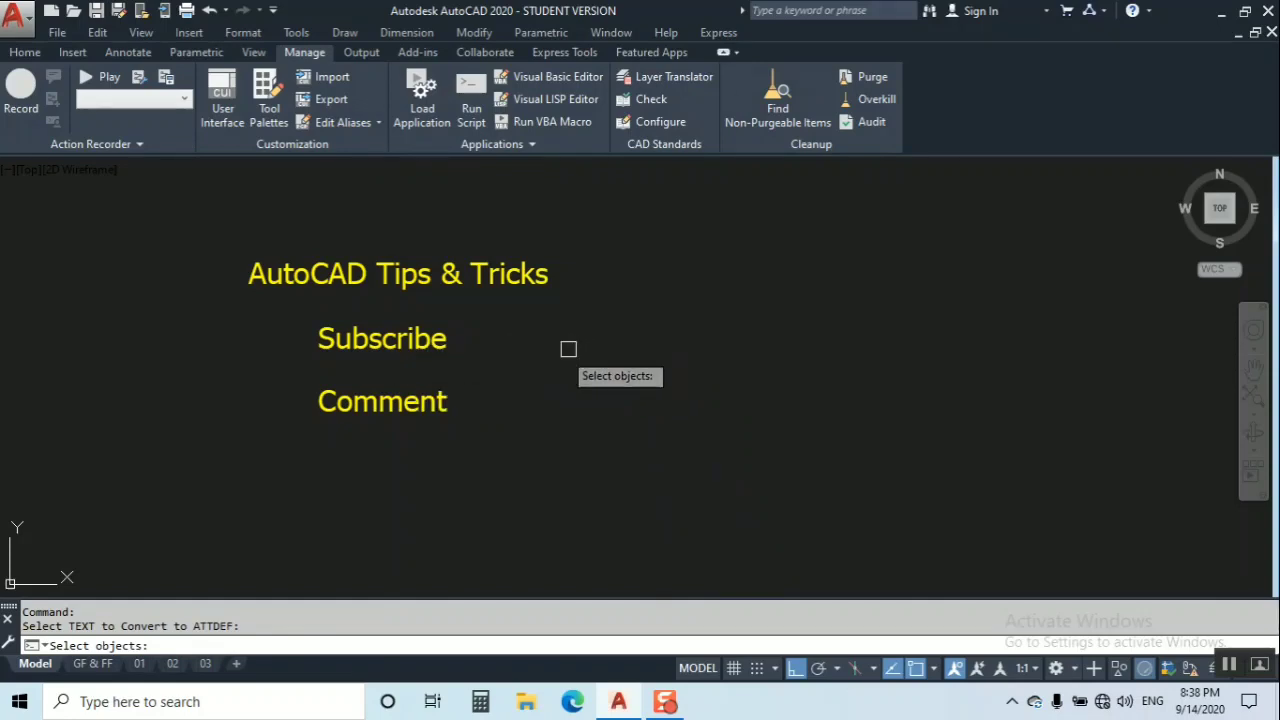
Cancel the txt2att text prompt and the partly typed TXT command.
key("Escape")
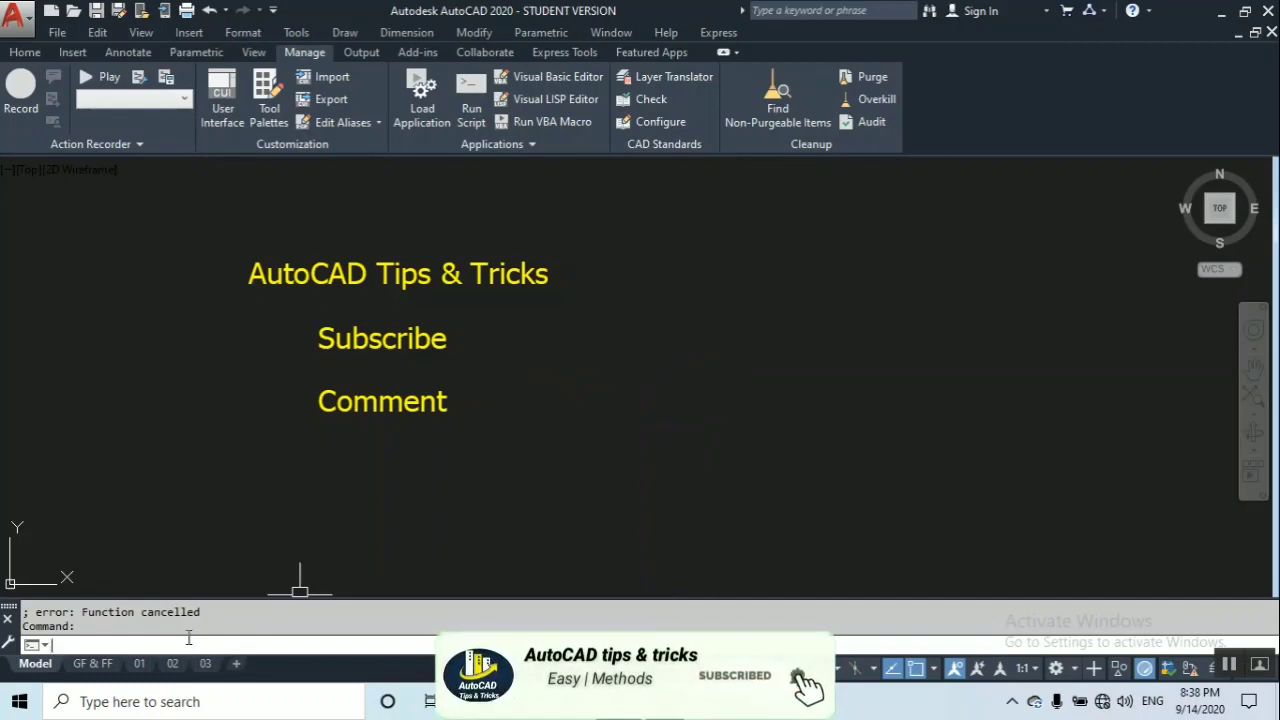
type("TXT")
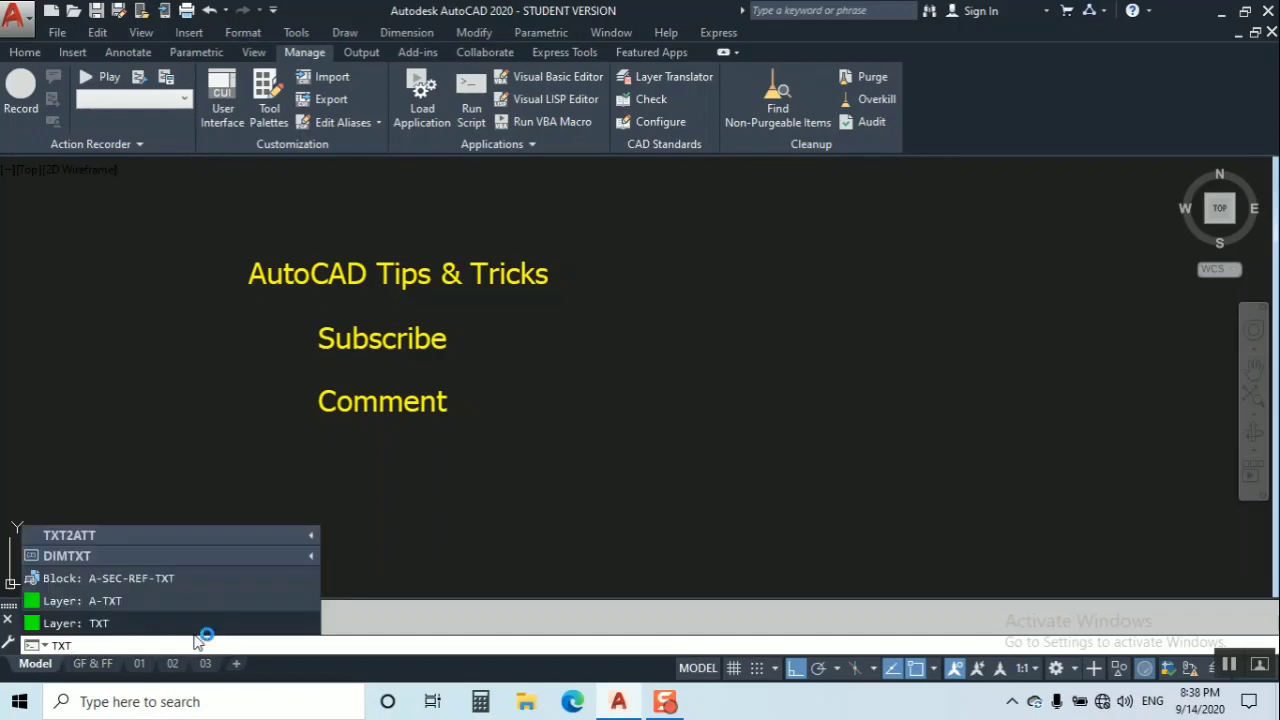
mouse_move(70, 536)
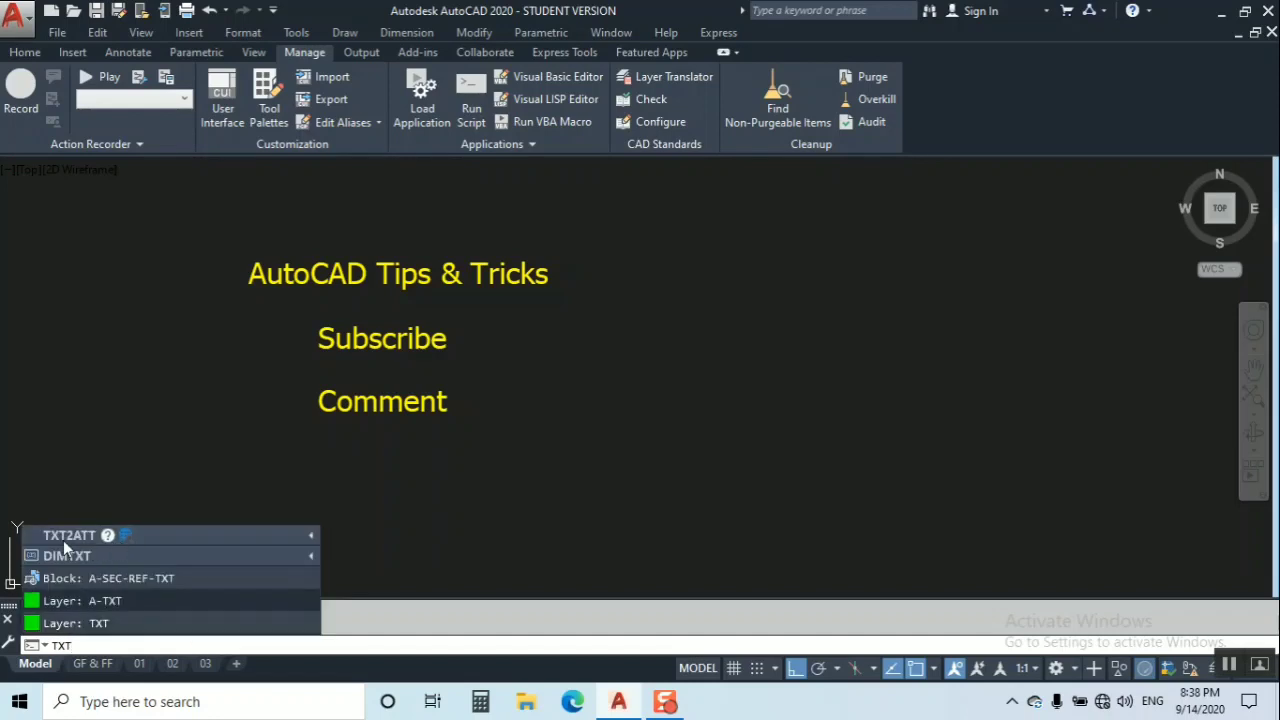
key("Escape")
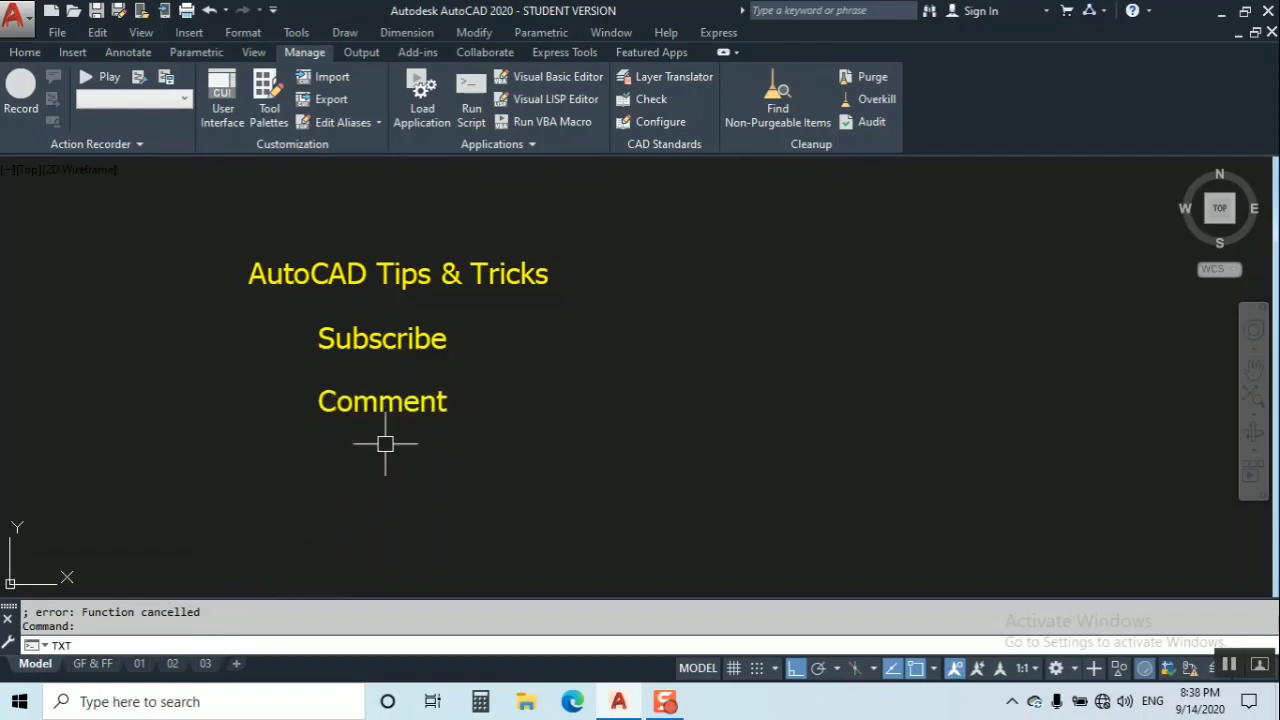
key("Escape")
key("Escape")
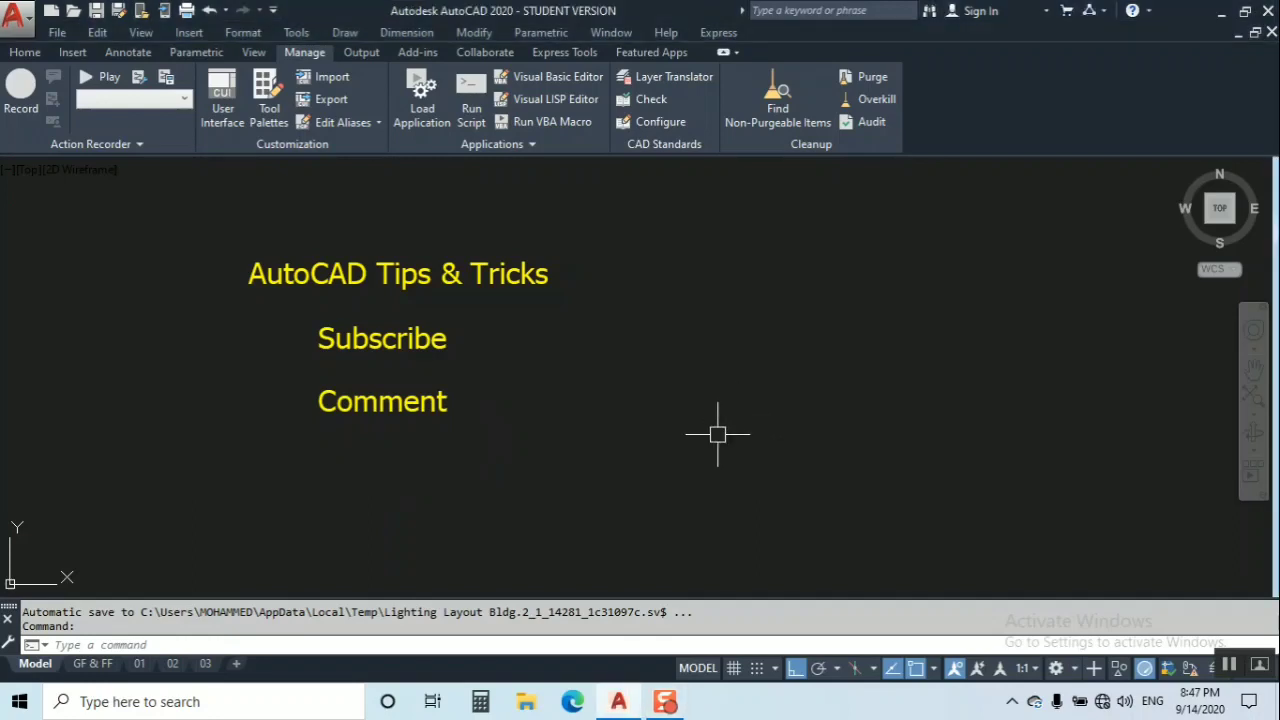
Copy the Comment text to a spot on its right with CO.
type("co")
key("Return")
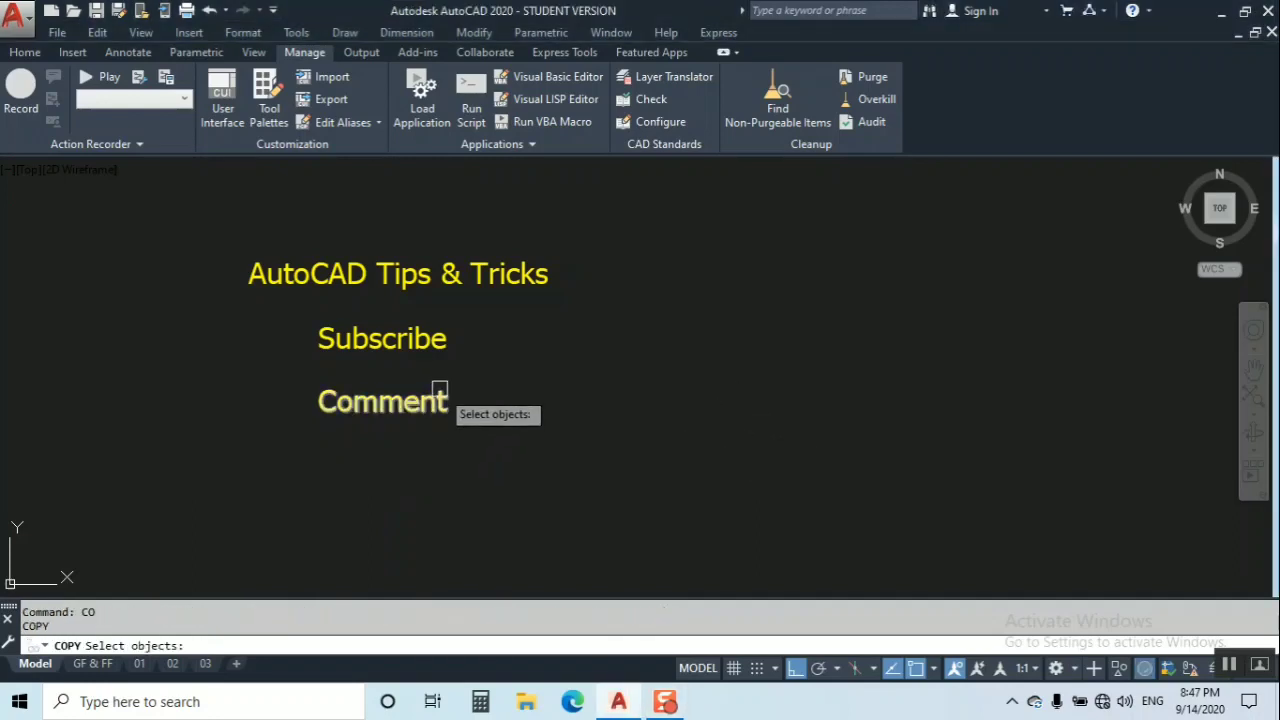
left_click(438, 396)
key("Return")
left_click(390, 400)
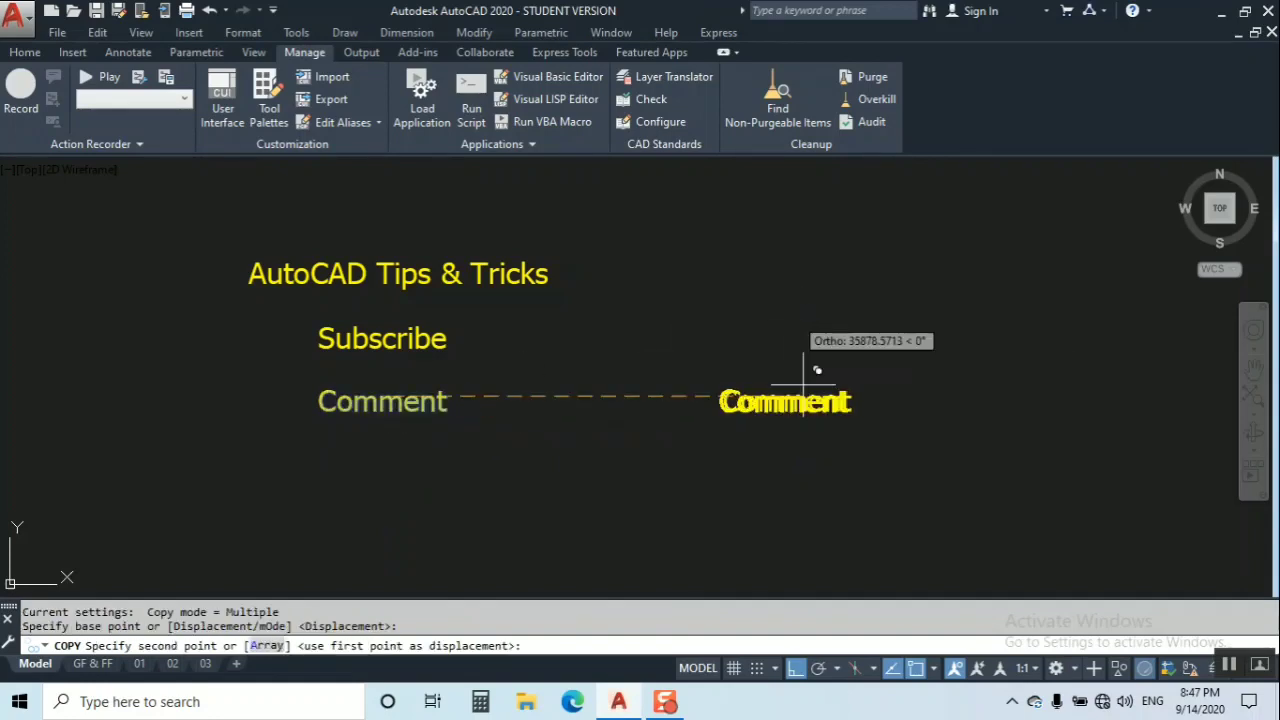
left_click(800, 300)
key("Escape")
scroll(866, 394, "up", 5)
Open the Comment text in the in-place editor twice, closing it without changes.
double_click(743, 423)
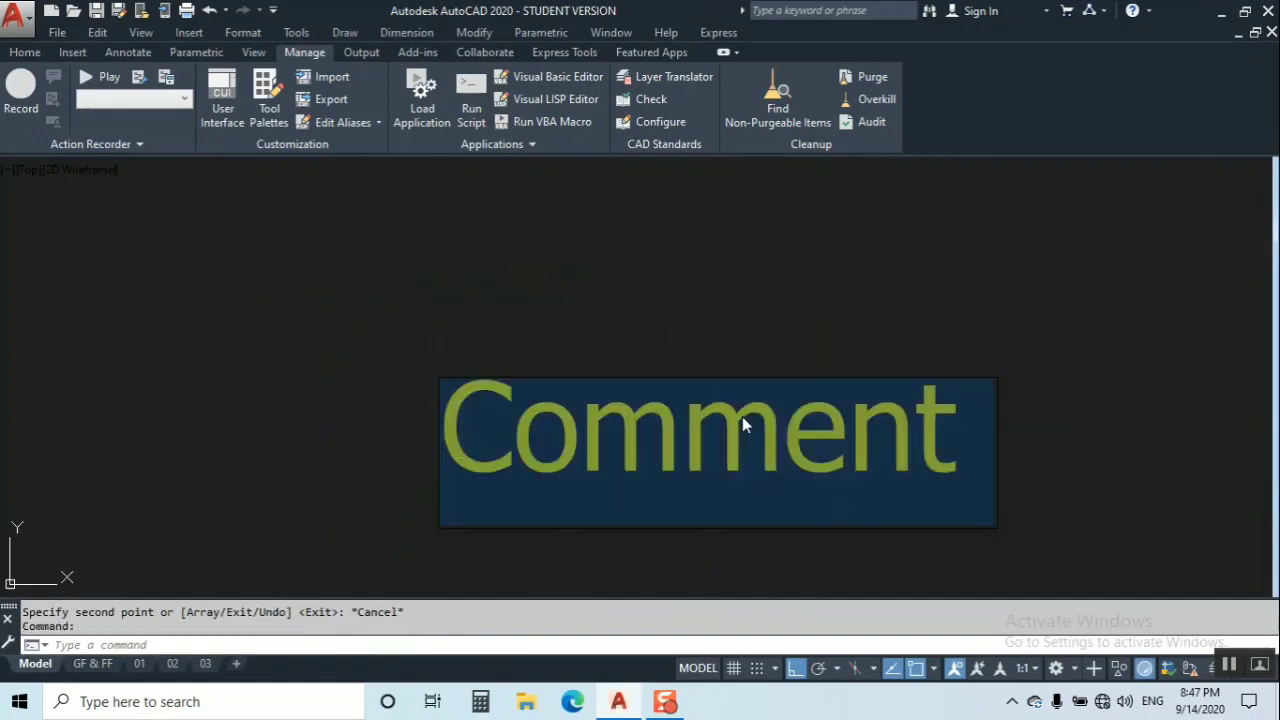
left_click(703, 335)
scroll(630, 322, "down", 2)
key("Escape")
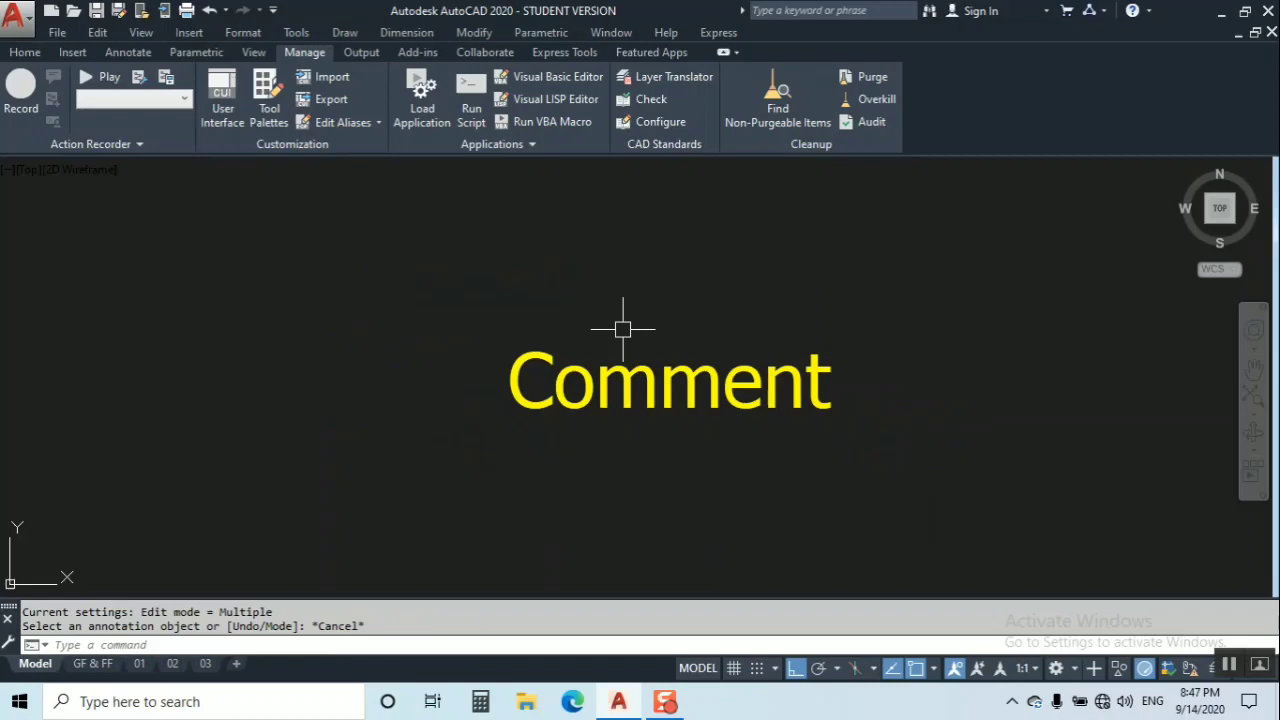
left_click(648, 375)
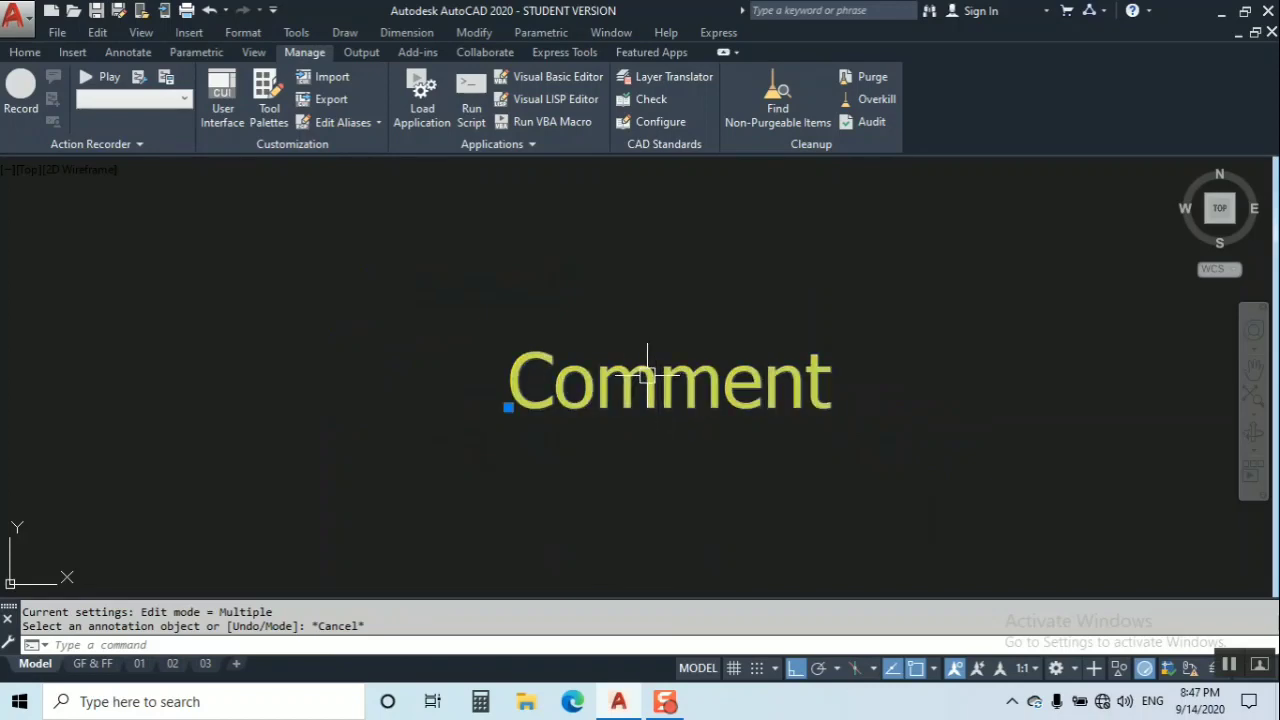
double_click(660, 372)
key("Escape")
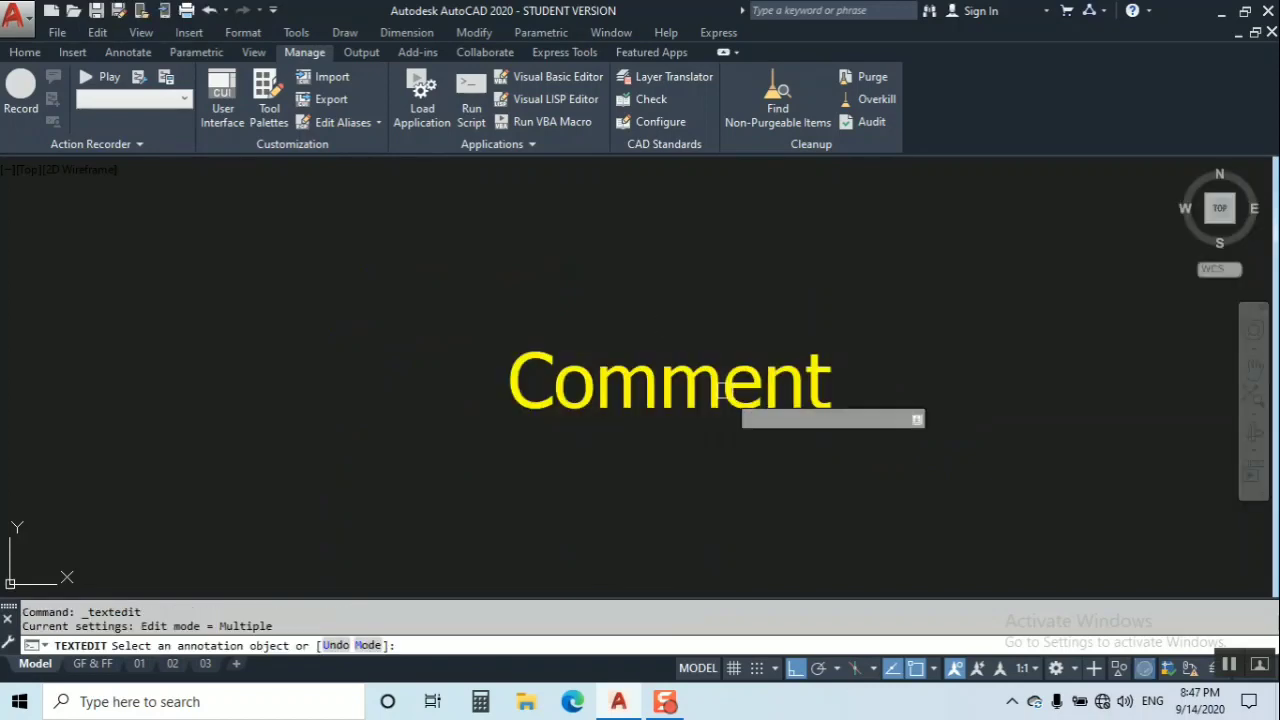
key("Escape")
Attempt to explode the Comment text with X, then cancel.
left_click(668, 427)
key("x")
key("Return")
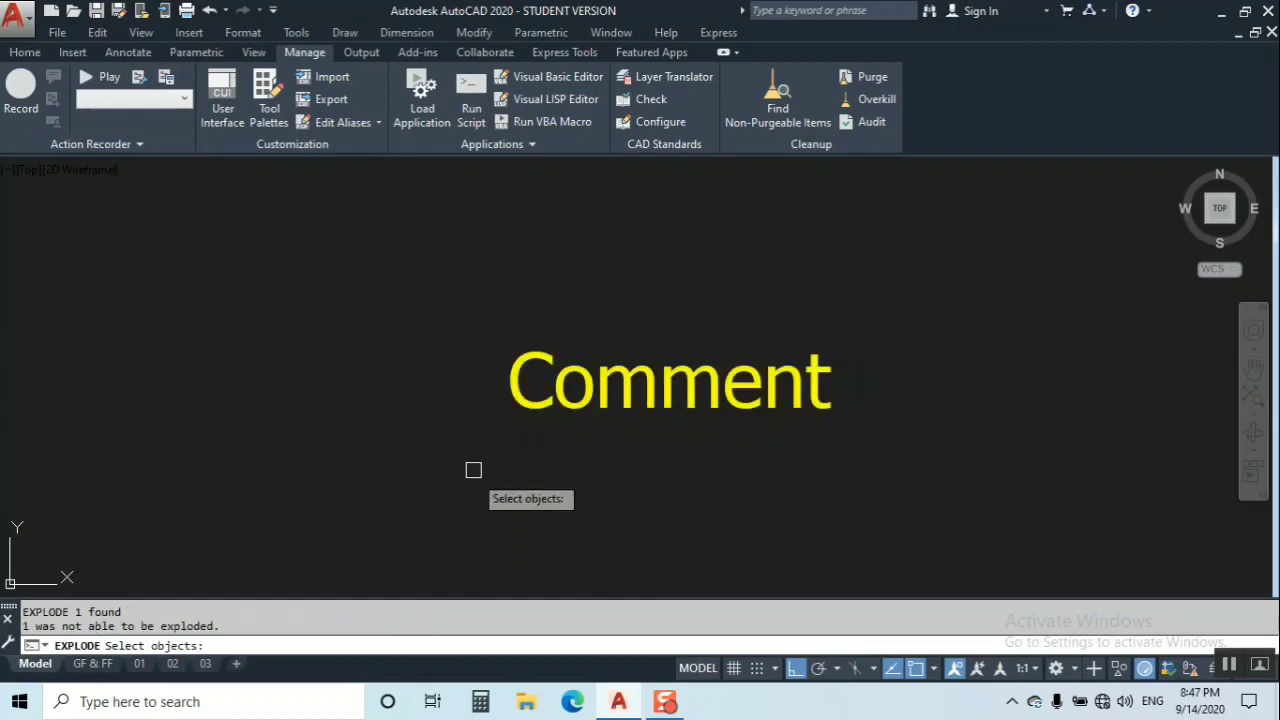
key("Escape")
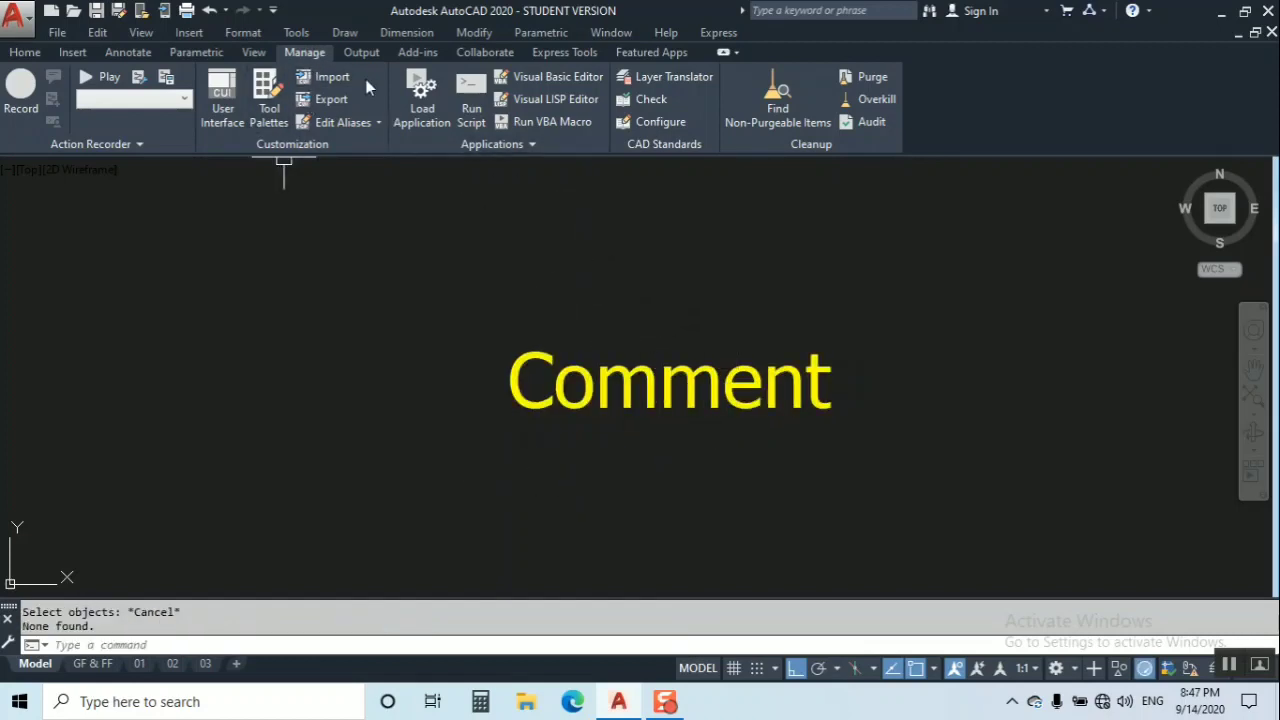
Reload txt2att.LSP in the application loader and close it.
left_click(421, 110)
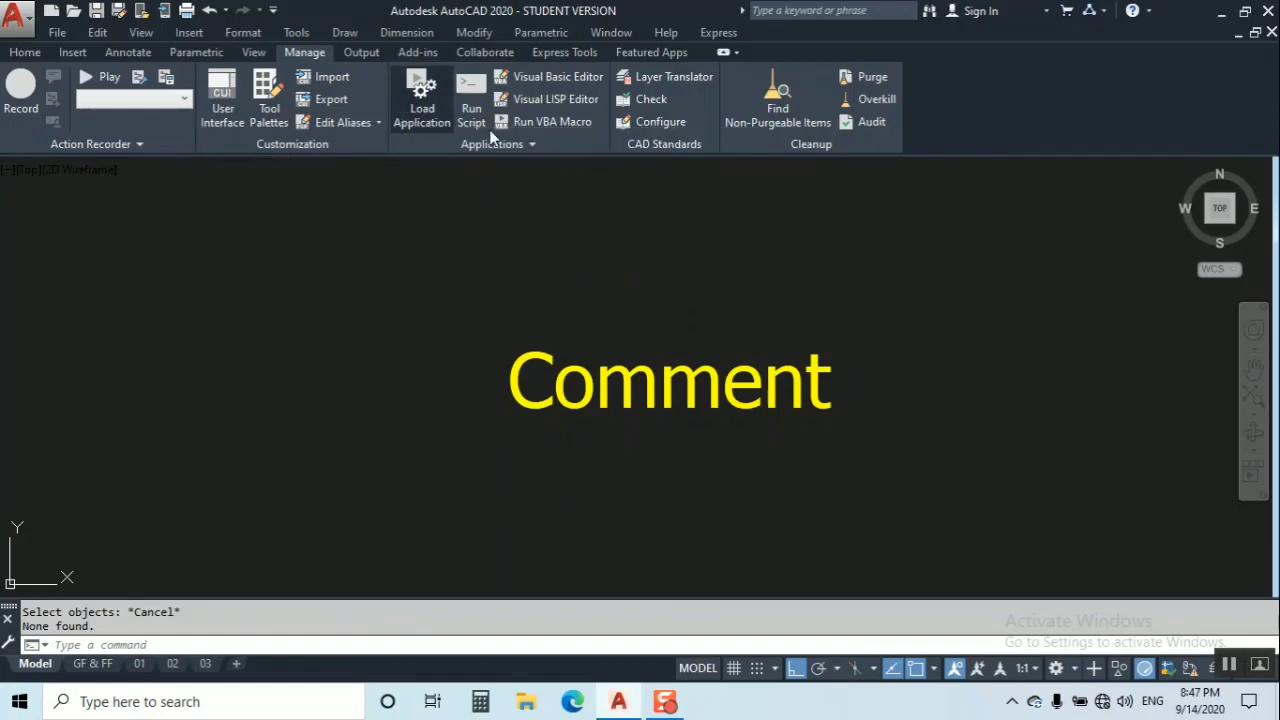
type("T")
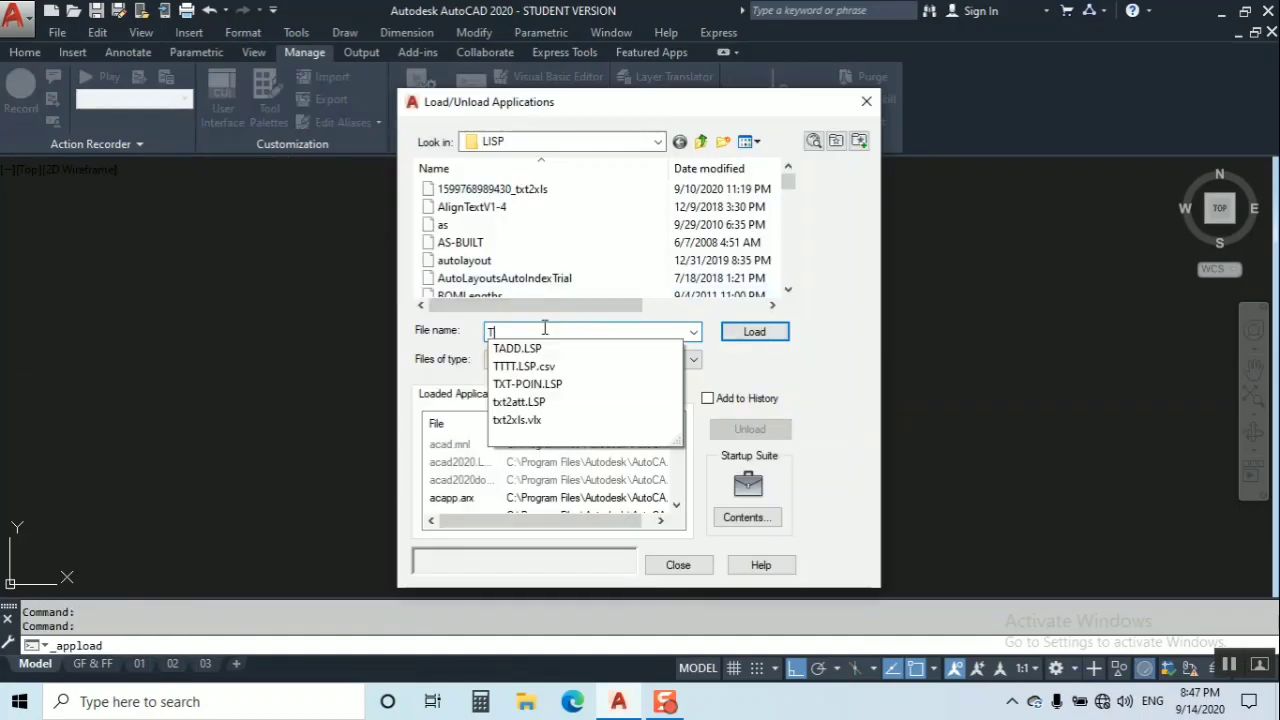
left_click(610, 398)
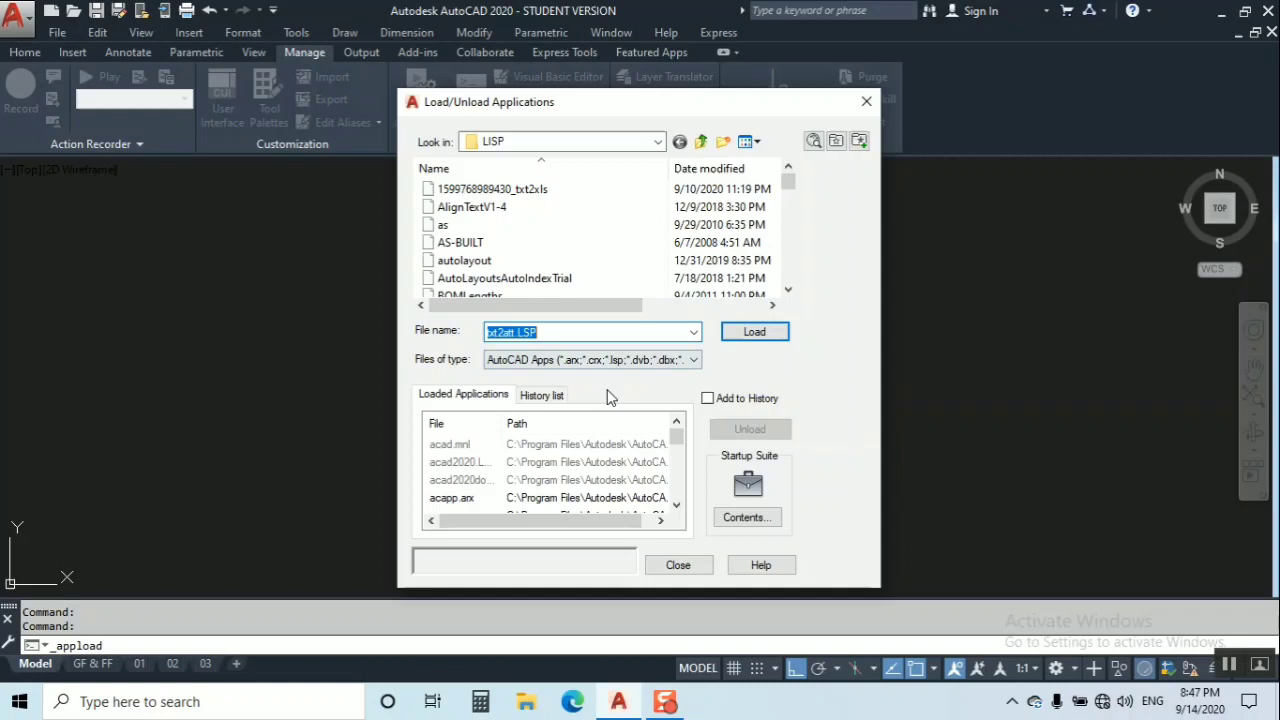
left_click(865, 102)
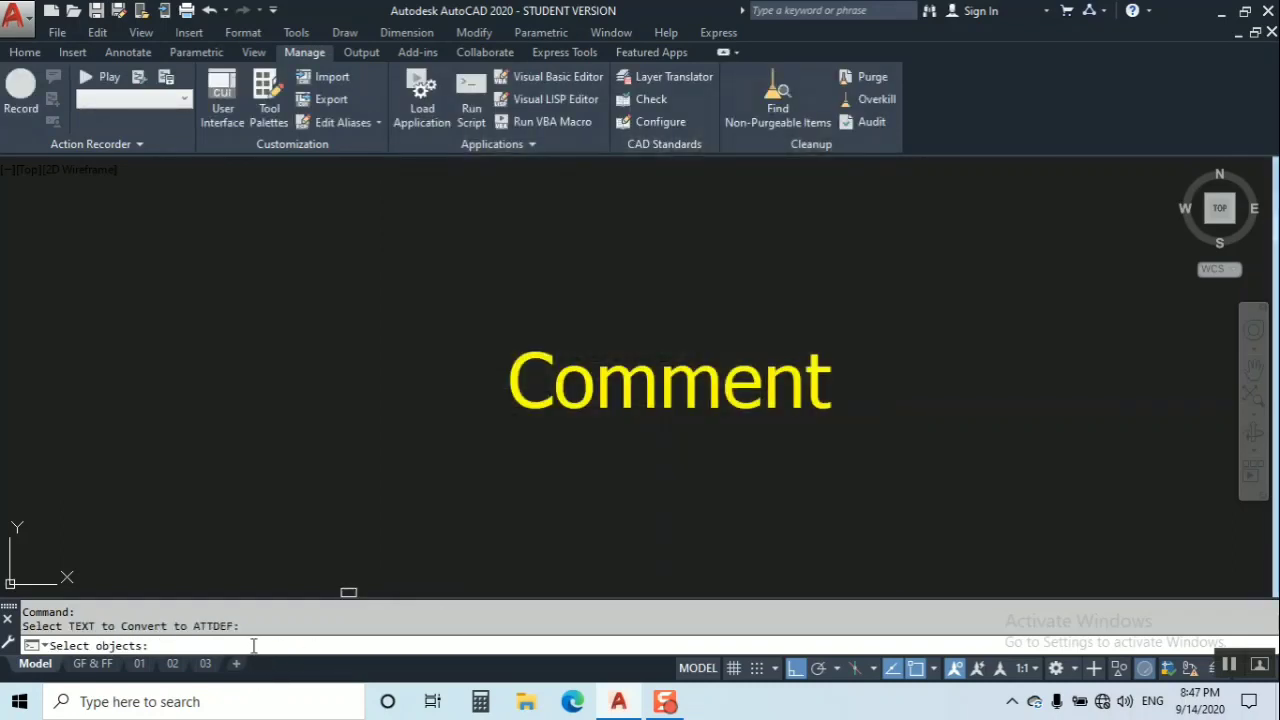
key("Escape")
key("Escape")
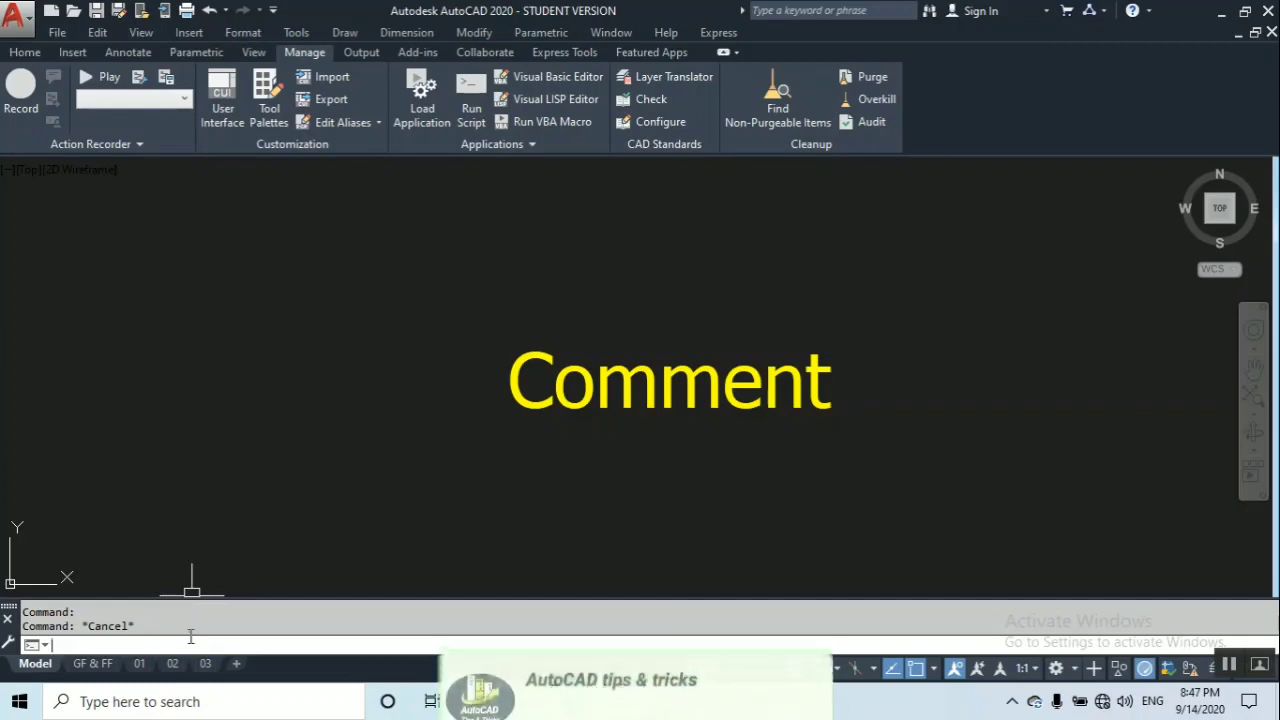
Run TXT2ATT on the Comment text, getting the 'String Contains Spaces' warning.
type("TXT")
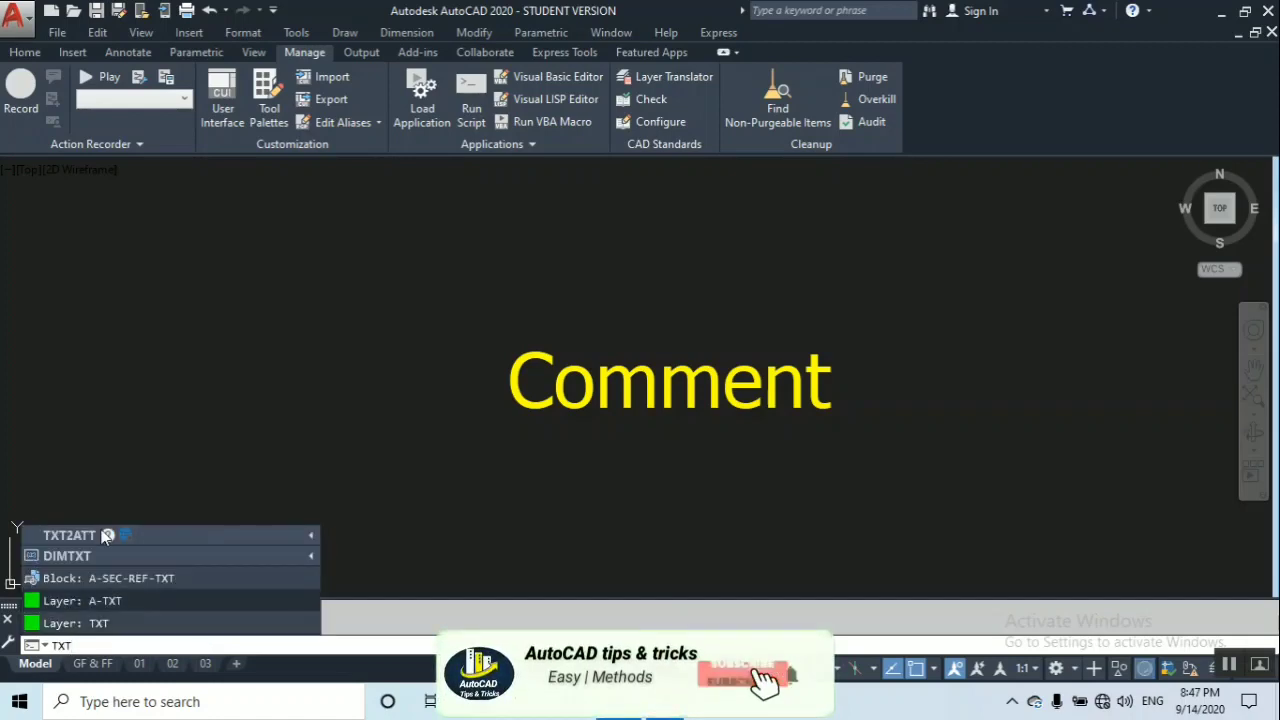
key("Return")
left_click(720, 417)
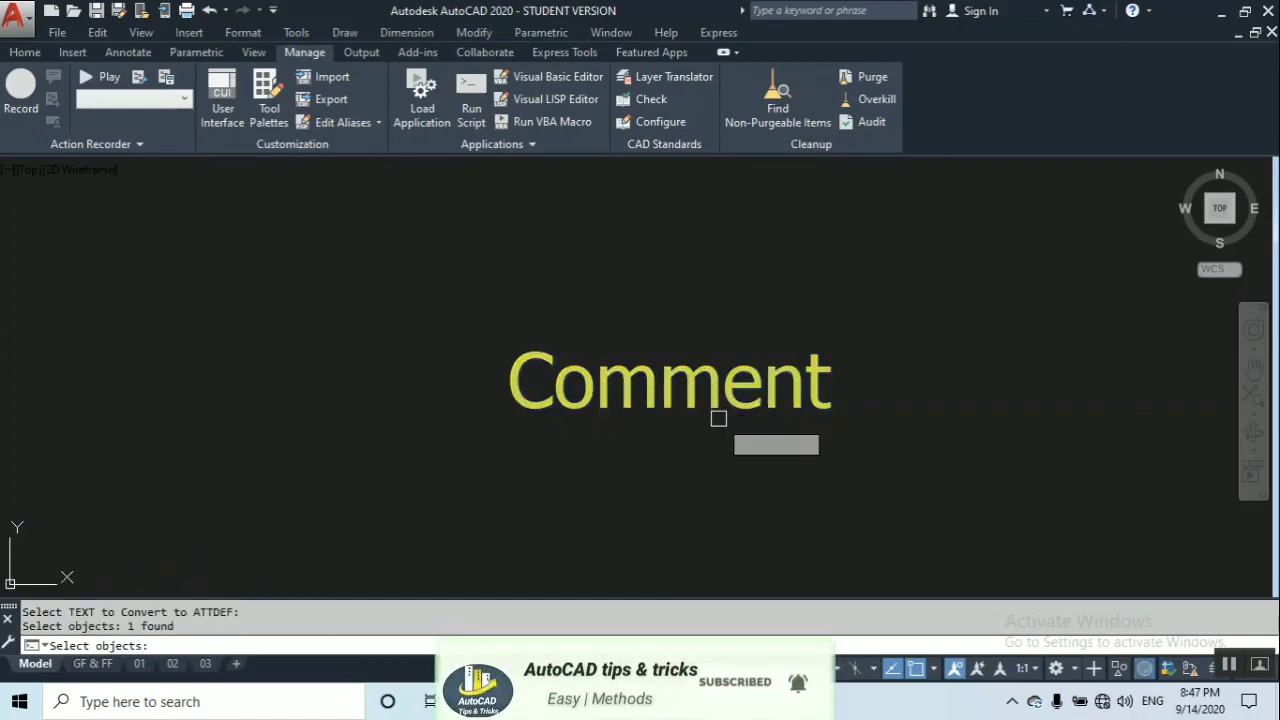
key("Return")
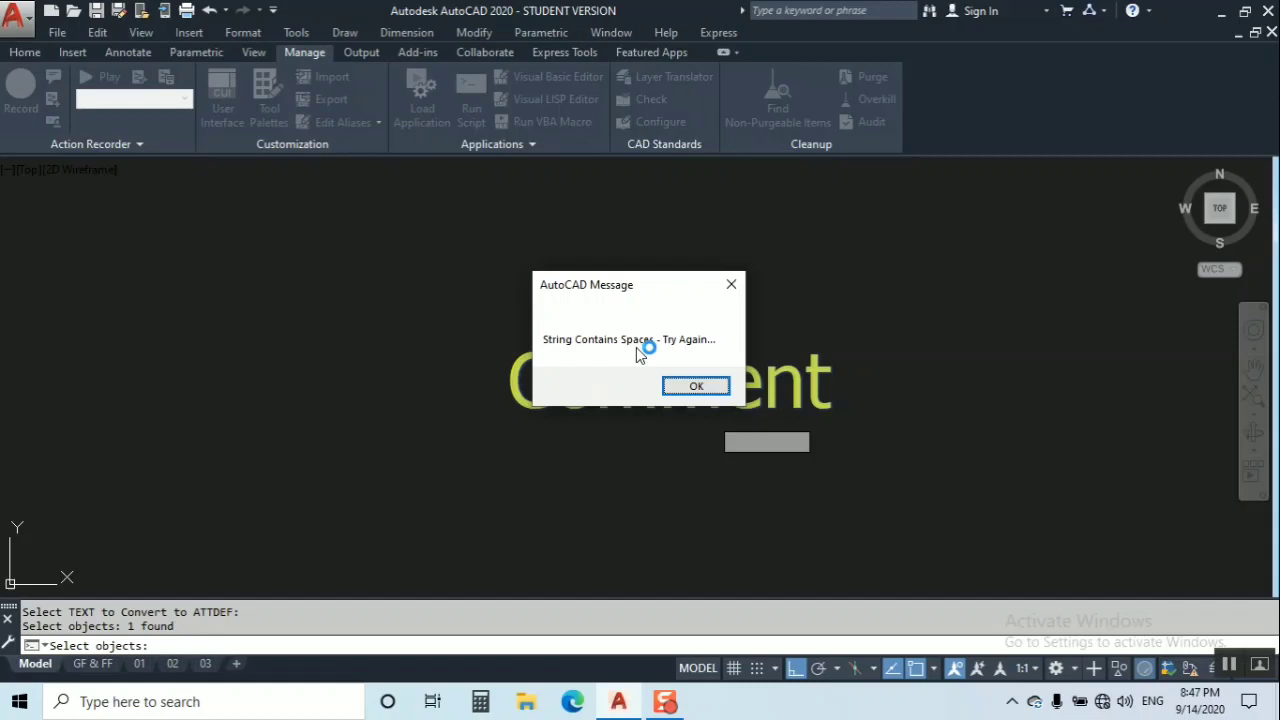
Dismiss the spaces warning, cancel the conversion and pan the view.
left_click(696, 386)
key("Escape")
scroll(706, 400, "down", 6)
scroll(706, 400, "up", 4)
middle_click_drag(795, 323, 703, 439)
Copy the Comment text to a new position.
type("c")
key("Return")
left_click_drag(642, 330, 620, 452)
key("Return")
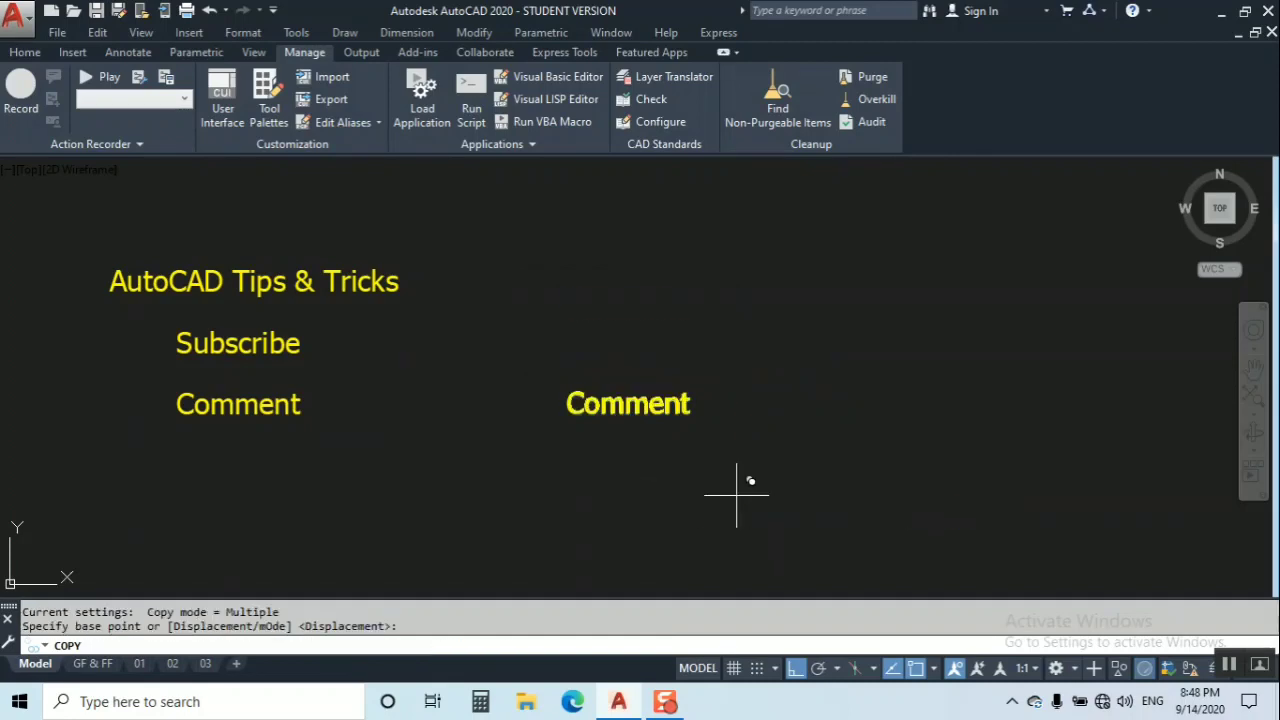
left_click(749, 480)
left_click(766, 377)
scroll(626, 371, "up", 5)
scroll(636, 400, "down", 2)
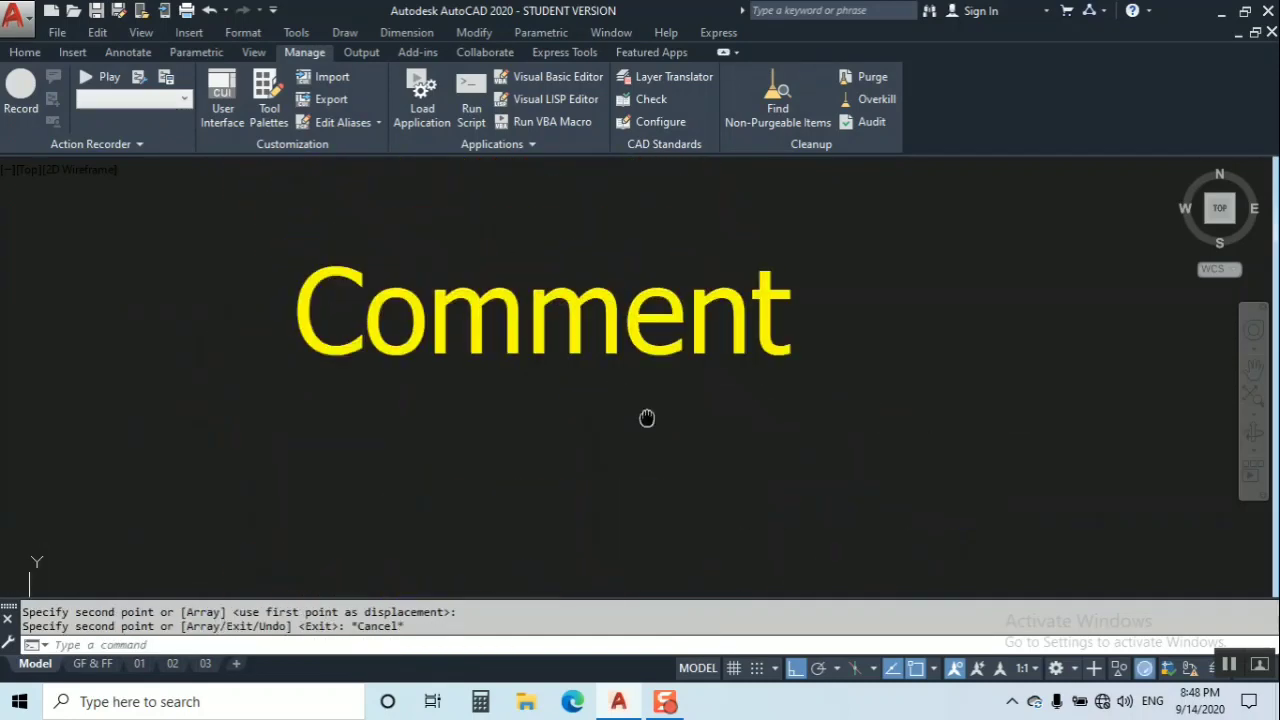
key("Escape")
scroll(579, 366, "down", 5)
scroll(579, 366, "up", 4)
Convert the Comment text to multiline text with Express Text tools.
left_click(576, 395)
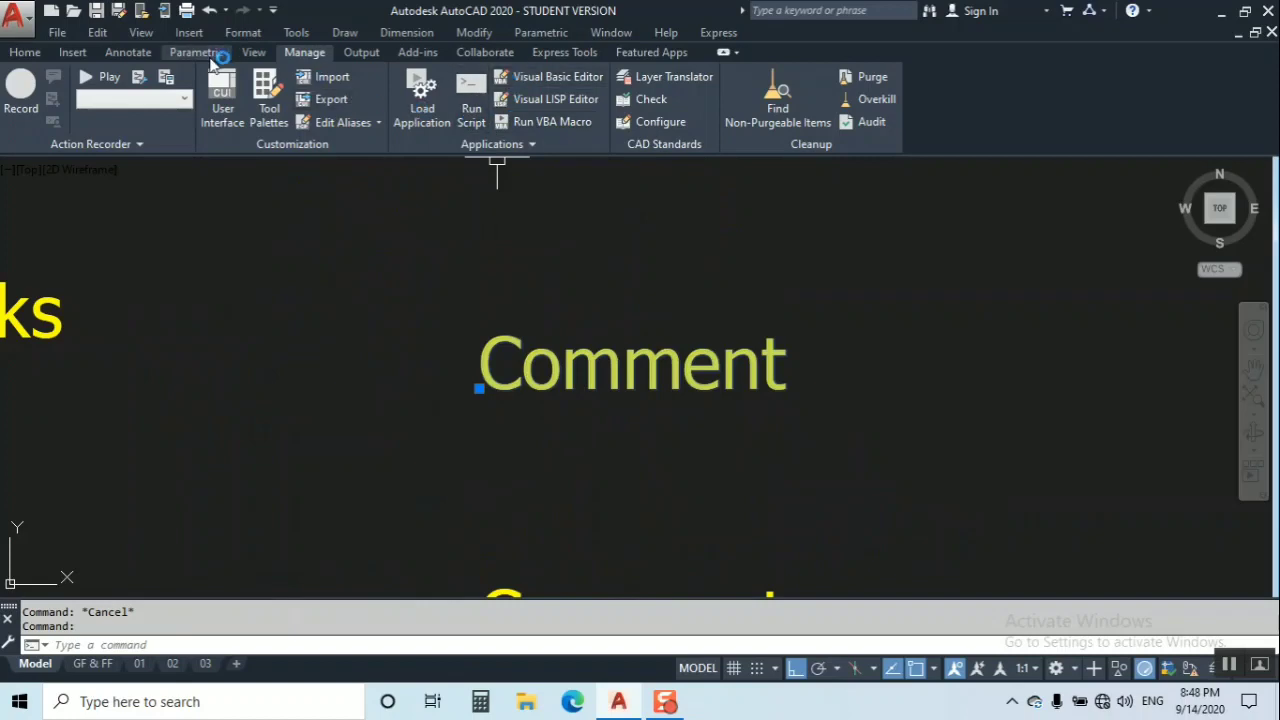
left_click(722, 33)
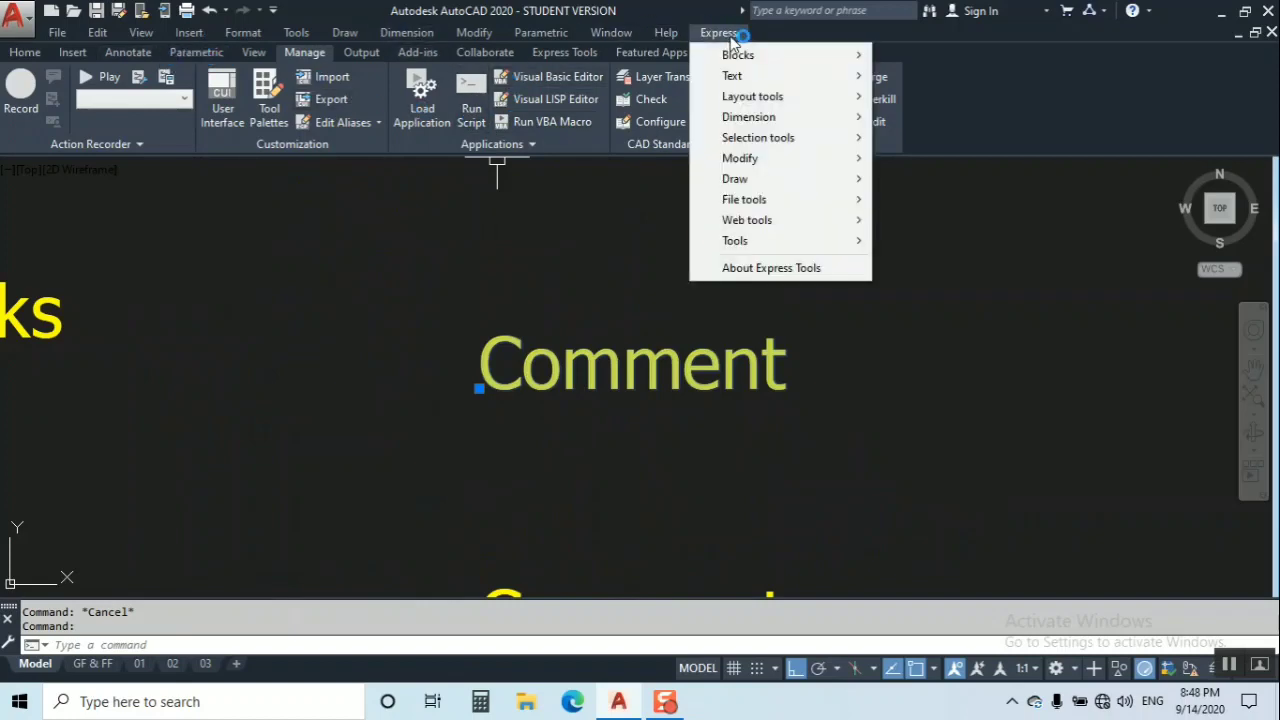
mouse_move(732, 76)
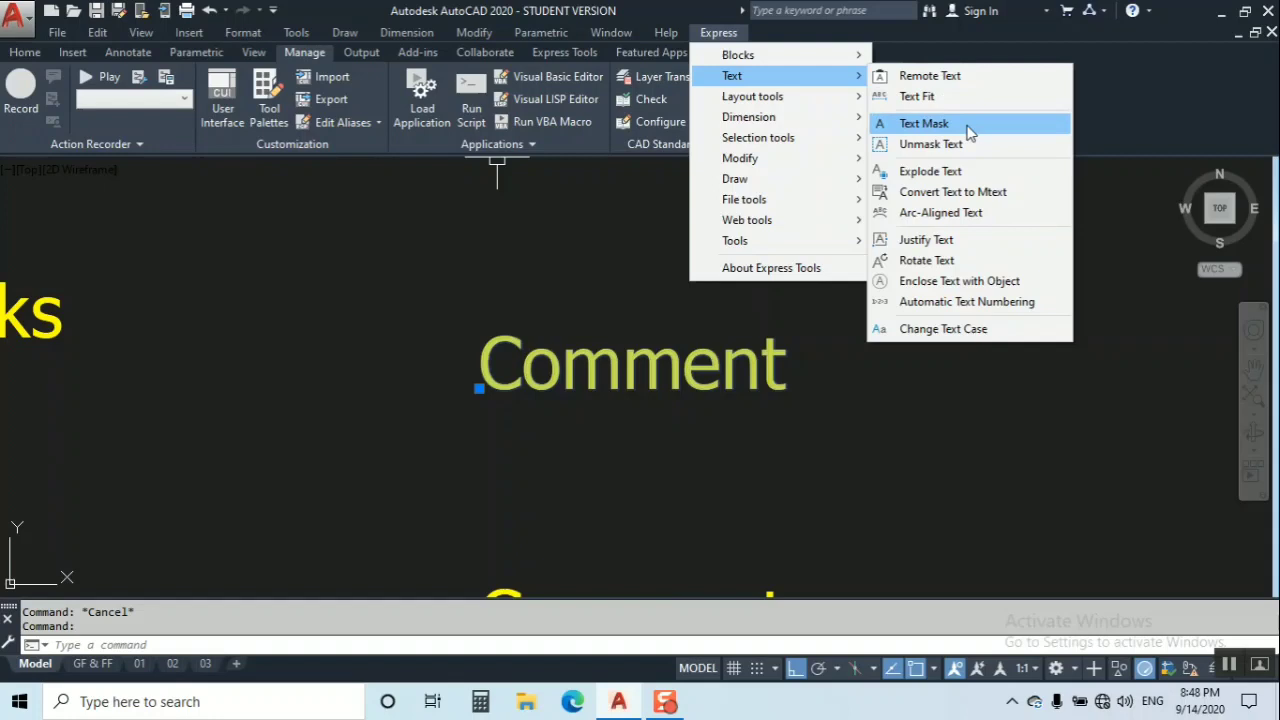
left_click(965, 192)
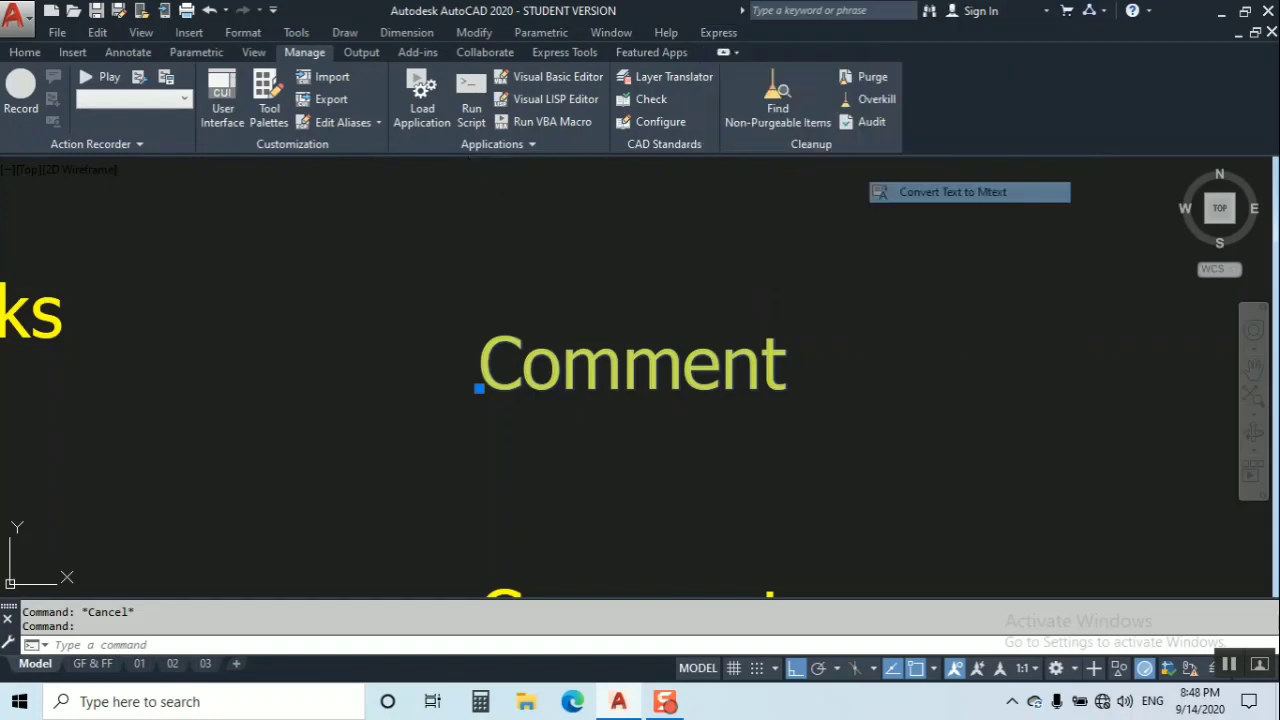
left_click(669, 355)
key("Escape")
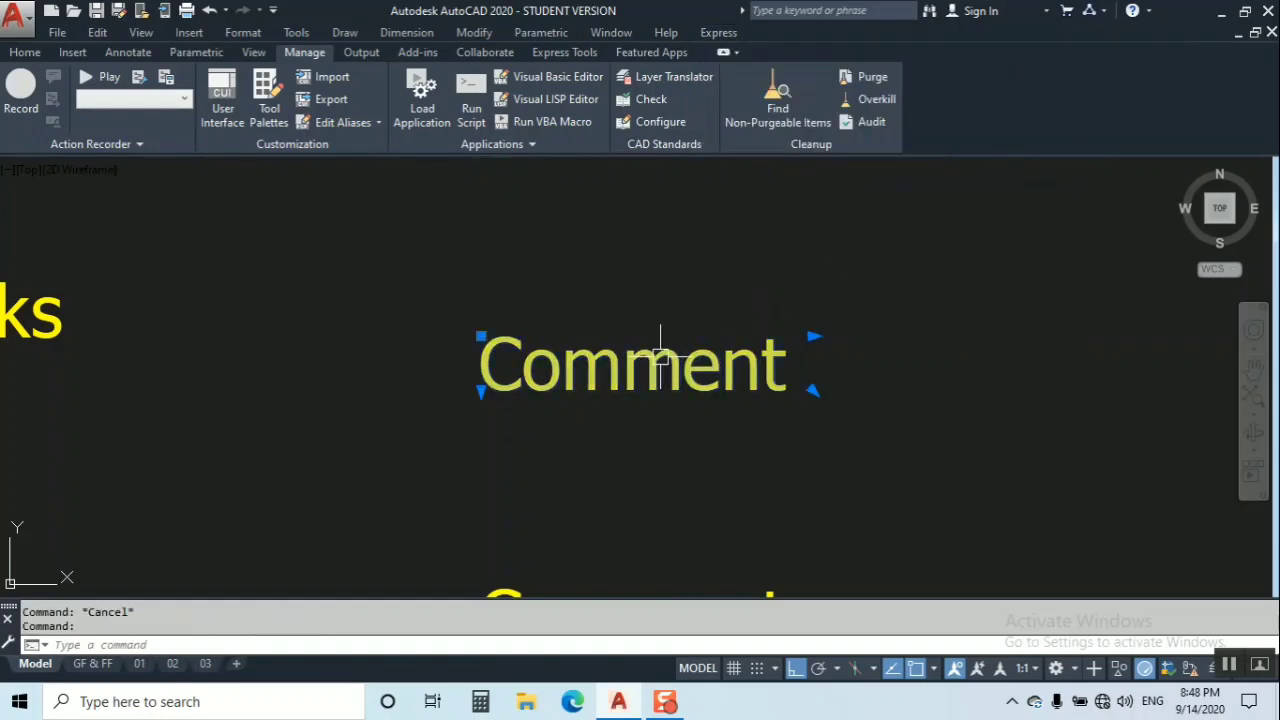
Explode the multiline Comment and rerun TXT2ATT from Recent Input.
type("x")
key("Return")
key("Escape")
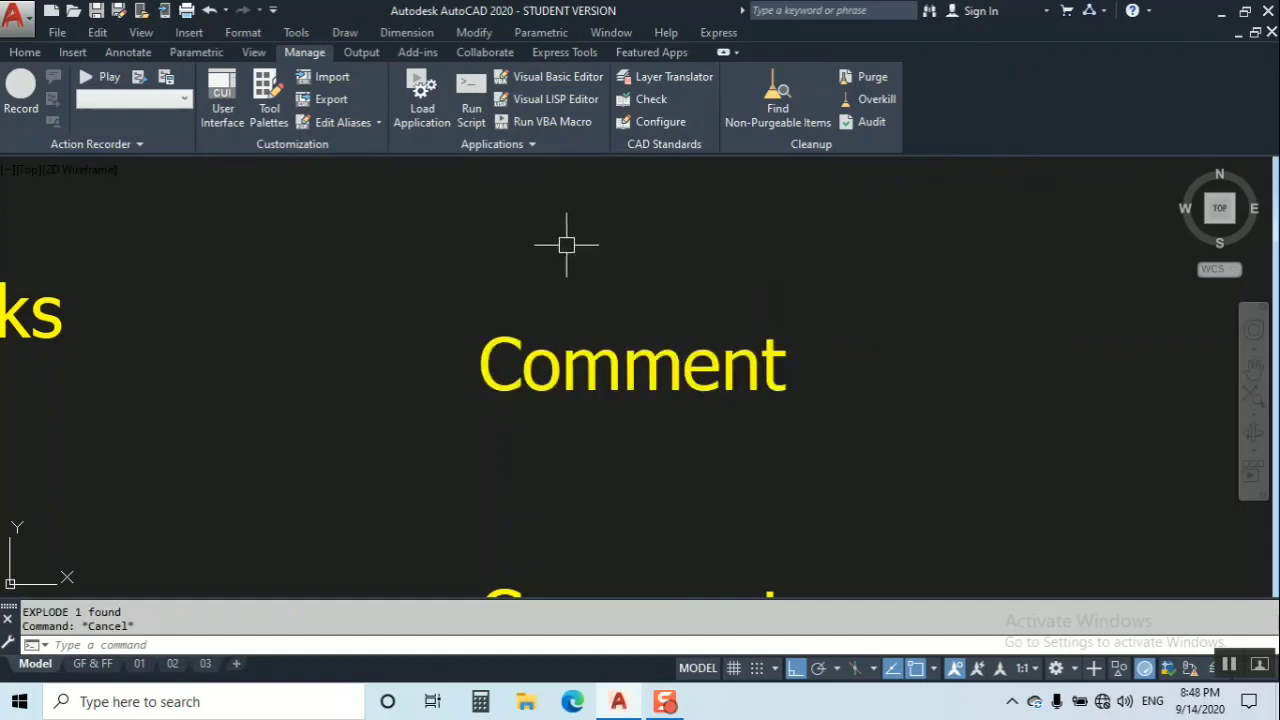
right_click(613, 259)
mouse_move(674, 290)
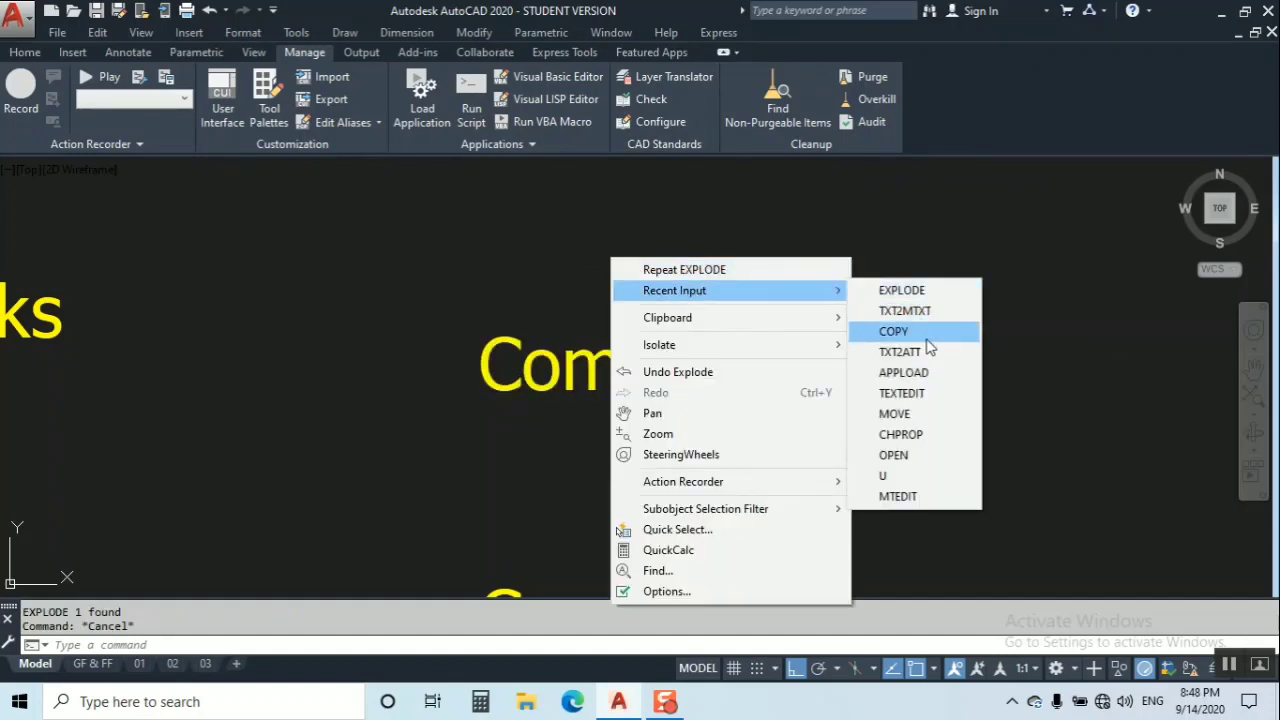
left_click(900, 352)
Convert Comment into a COMMENT attribute definition and review its editor dialog.
left_click(704, 346)
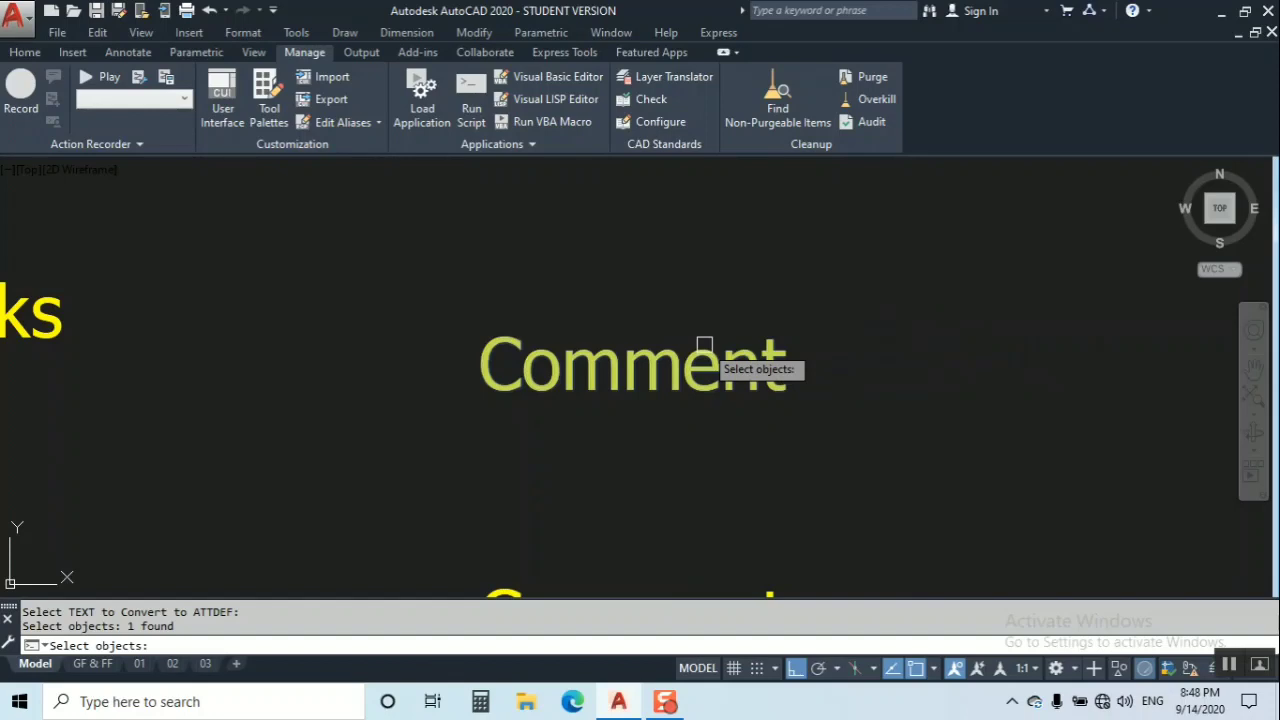
key("Return")
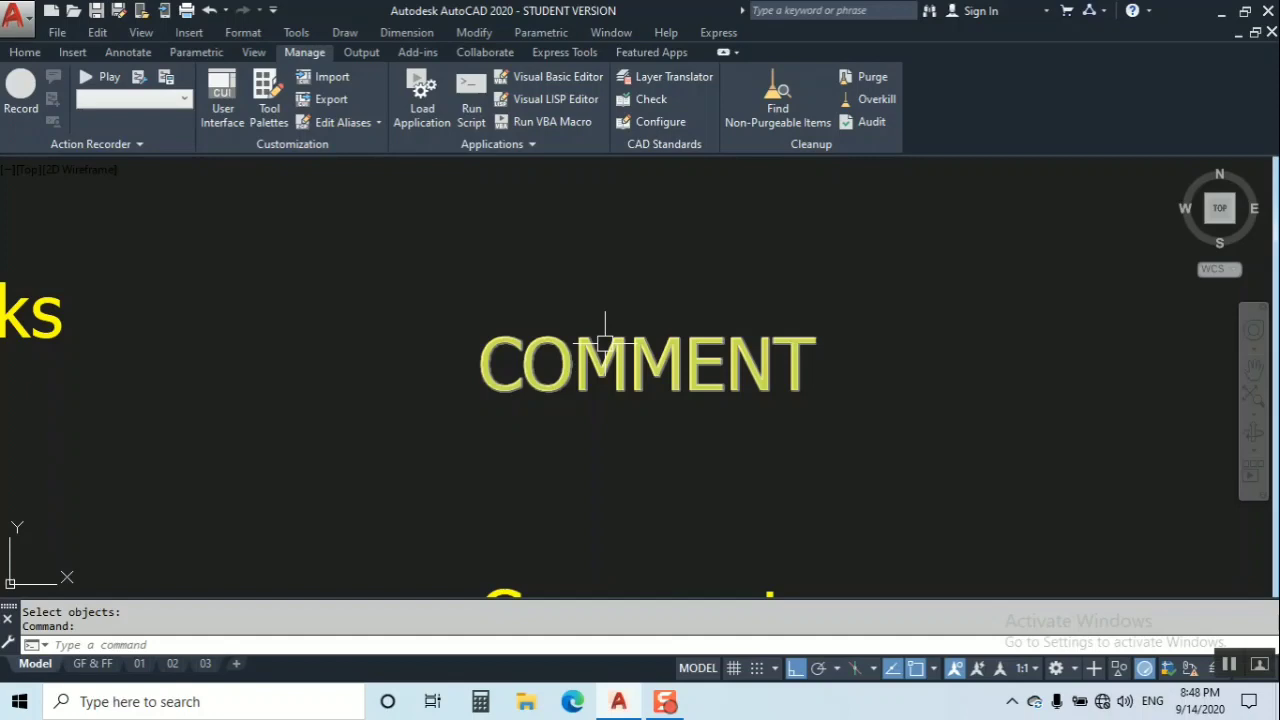
double_click(604, 345)
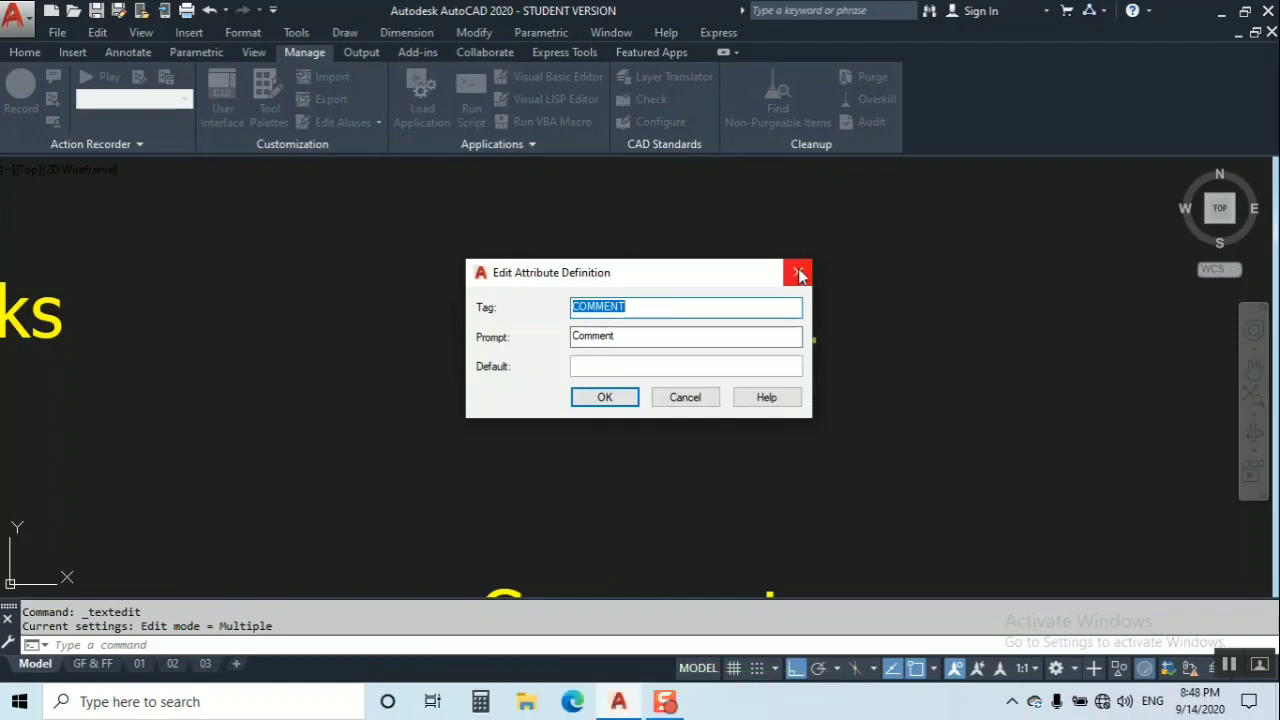
left_click(799, 275)
key("Escape")
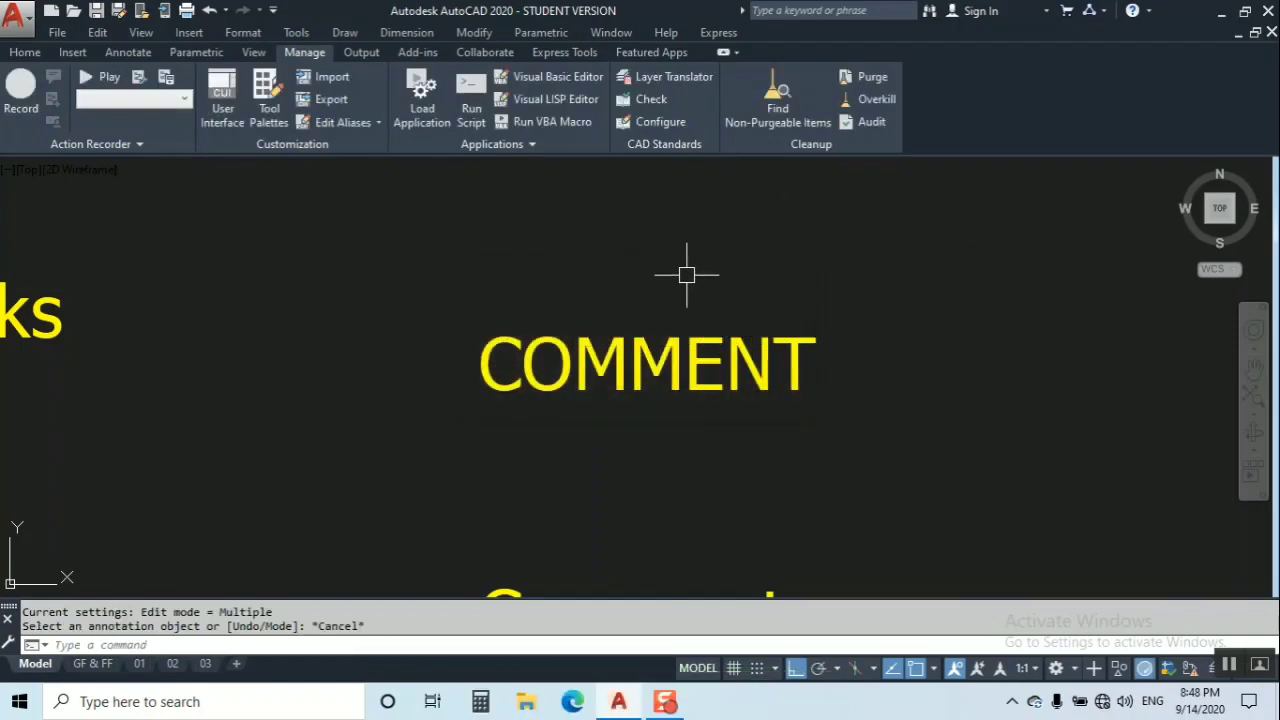
Undo the conversions until Comment is plain single-line text again.
key("ctrl+z")
key("ctrl+z")
key("ctrl+z")
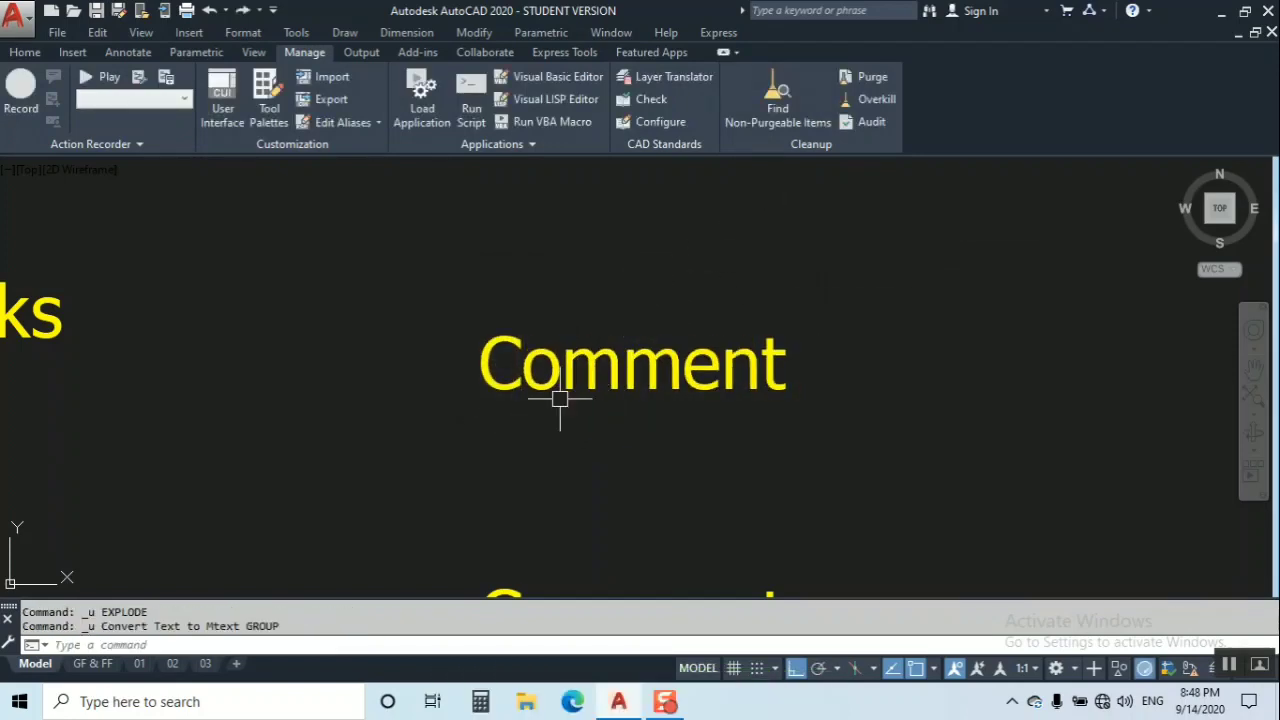
key("ctrl+z")
key("Escape")
scroll(623, 278, "up", 3)
left_click(623, 278)
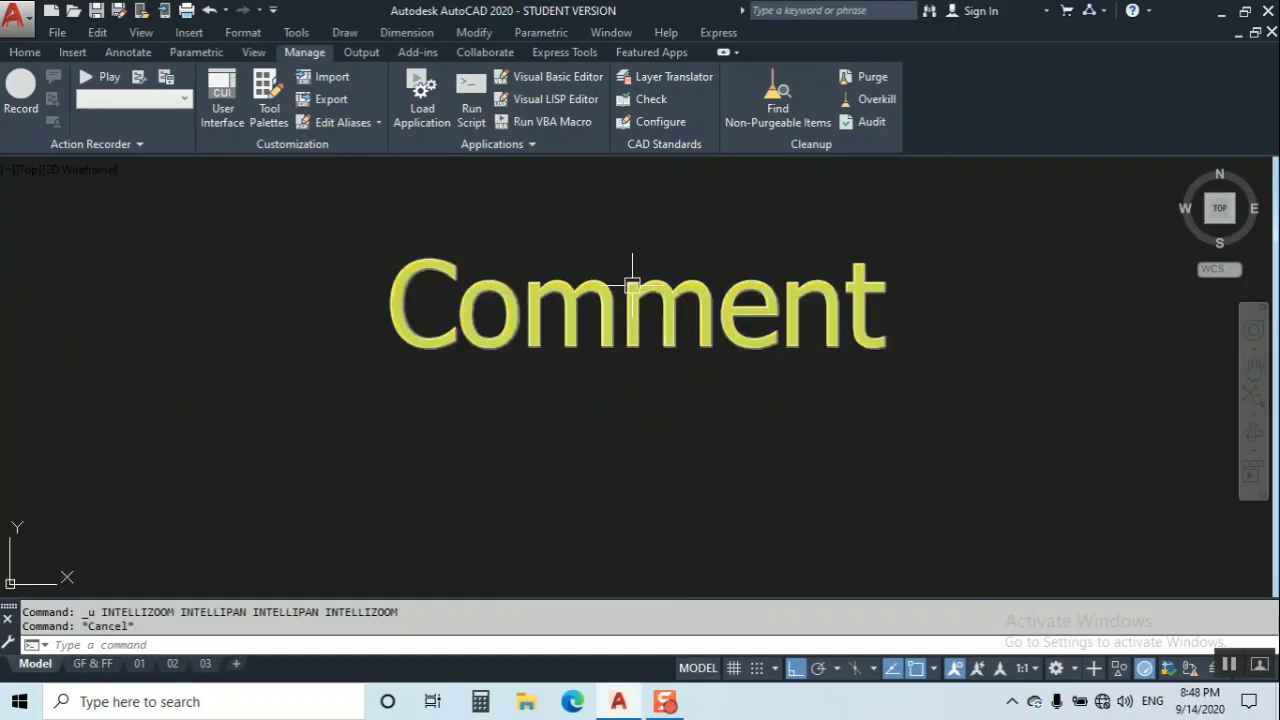
Turn the Comment text into multiline text via Express Convert Text to Mtext.
middle_click_drag(605, 266, 585, 388)
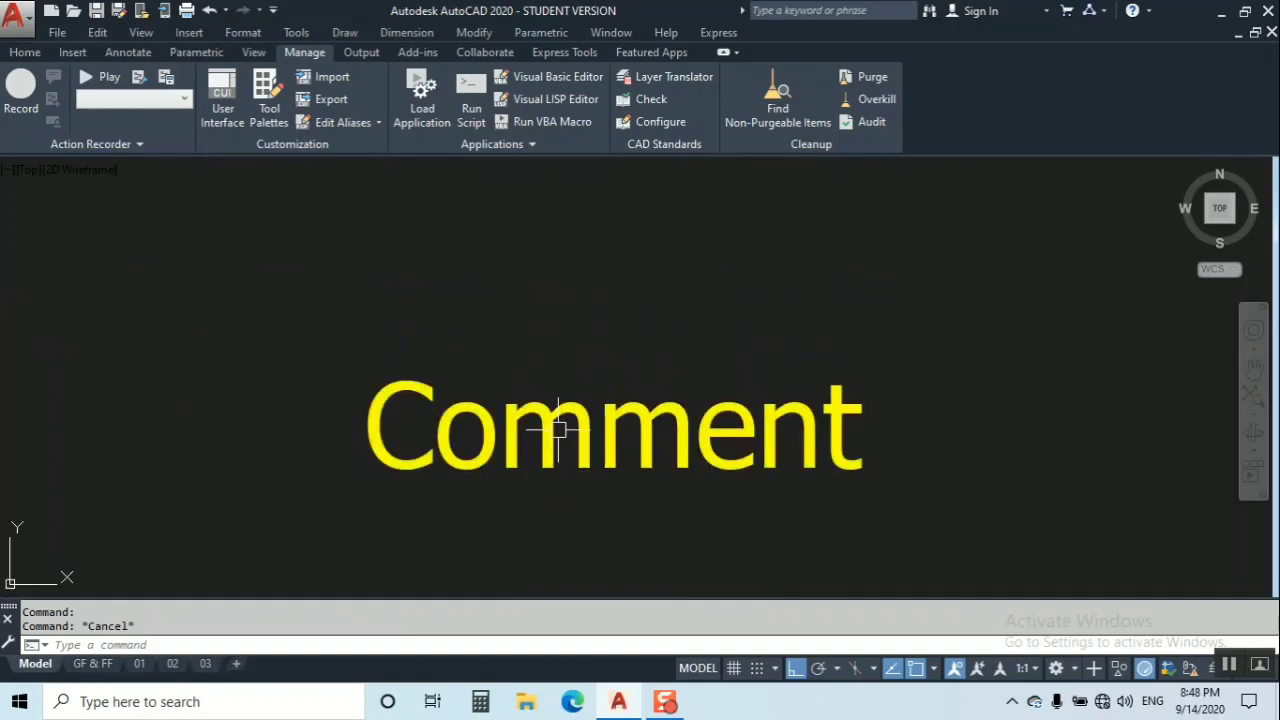
double_click(597, 417)
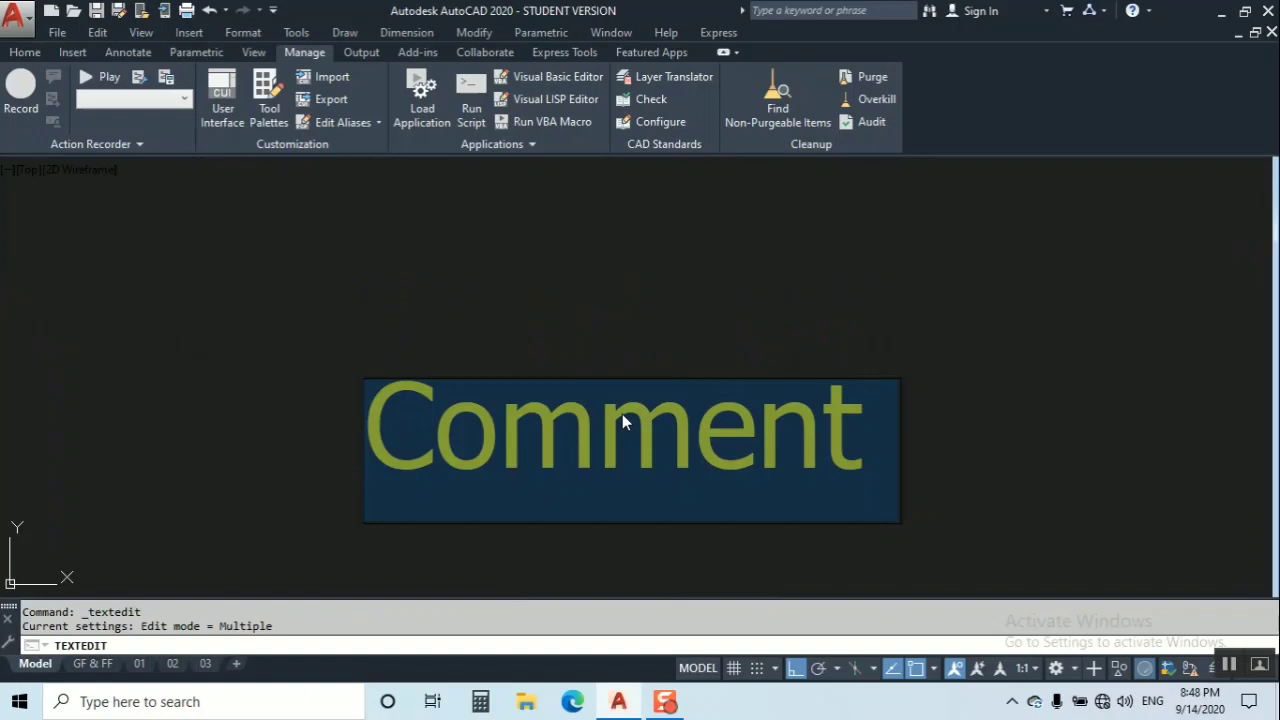
left_click(589, 320)
key("Escape")
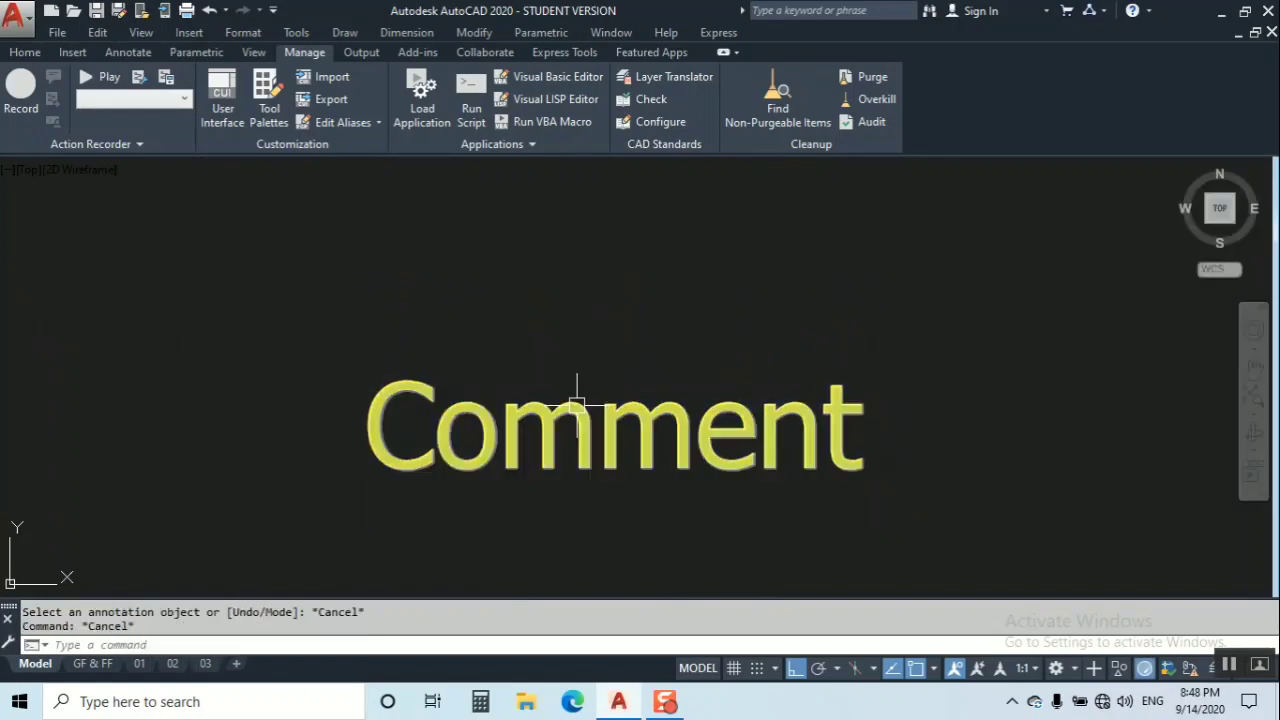
left_click(575, 408)
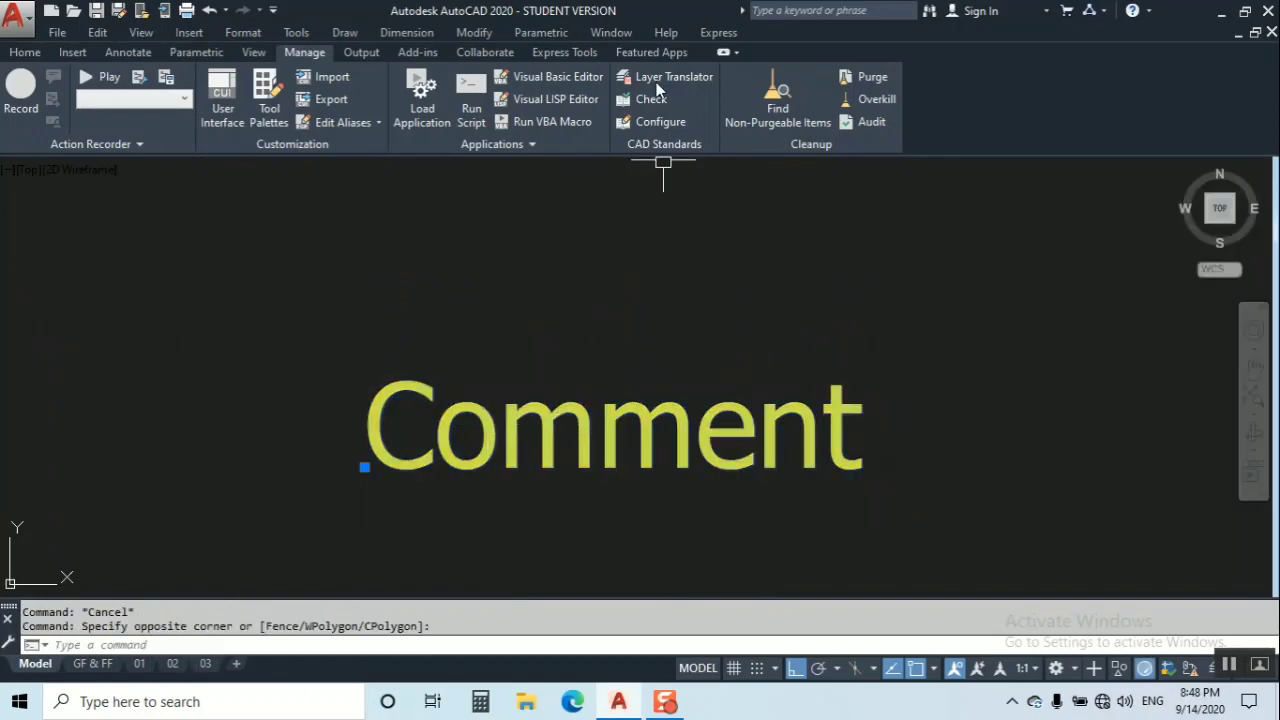
left_click(712, 33)
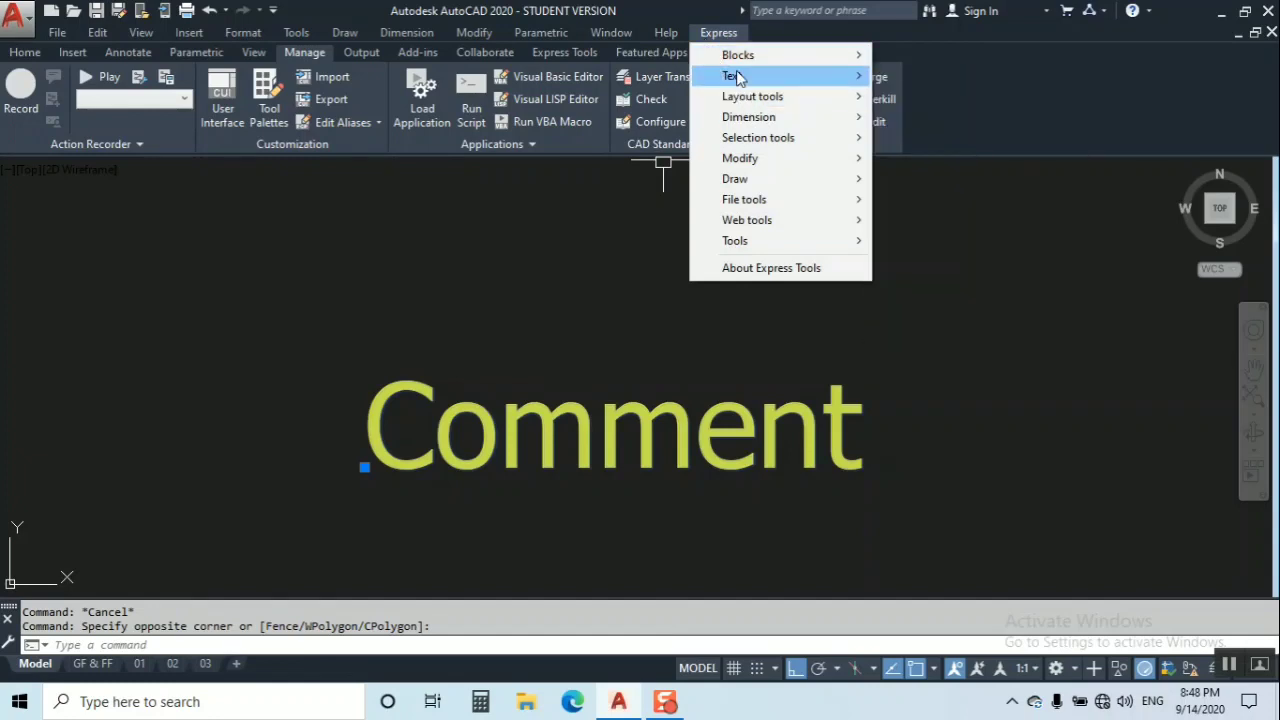
mouse_move(736, 76)
left_click(958, 193)
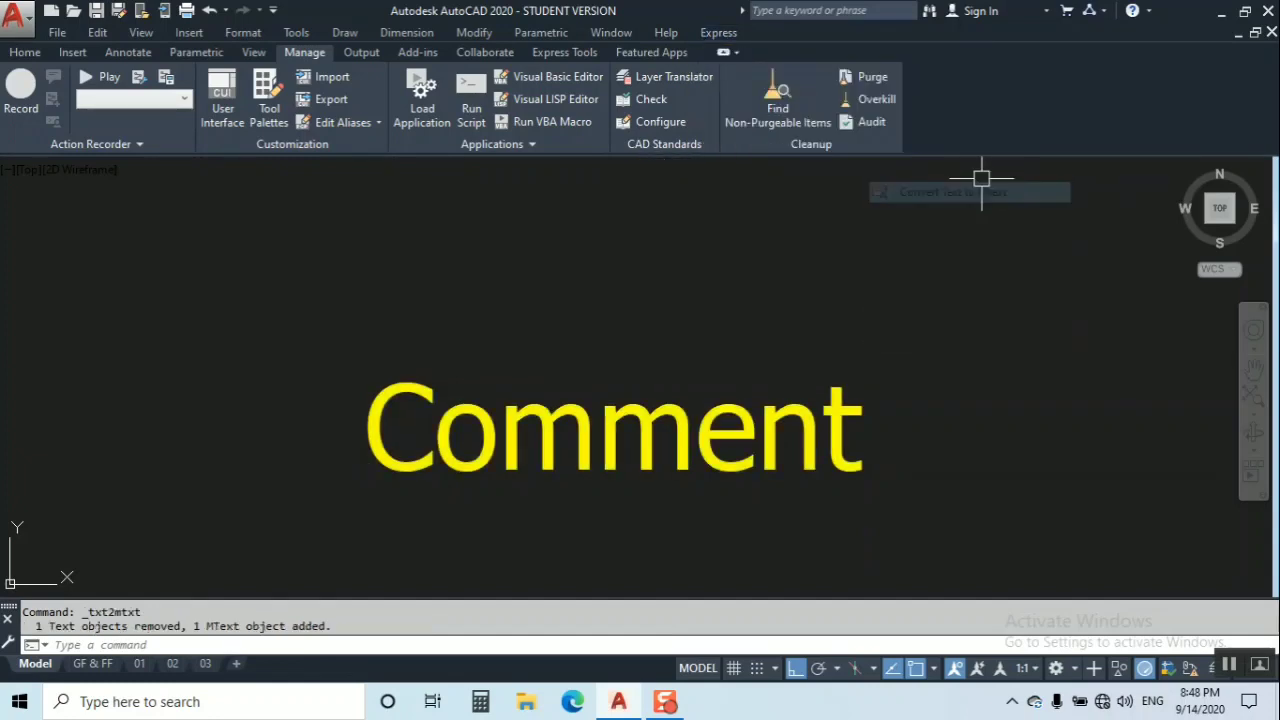
scroll(630, 395, "down", 2)
key("Escape")
Explode the multiline Comment back into single-line text.
left_click(650, 400)
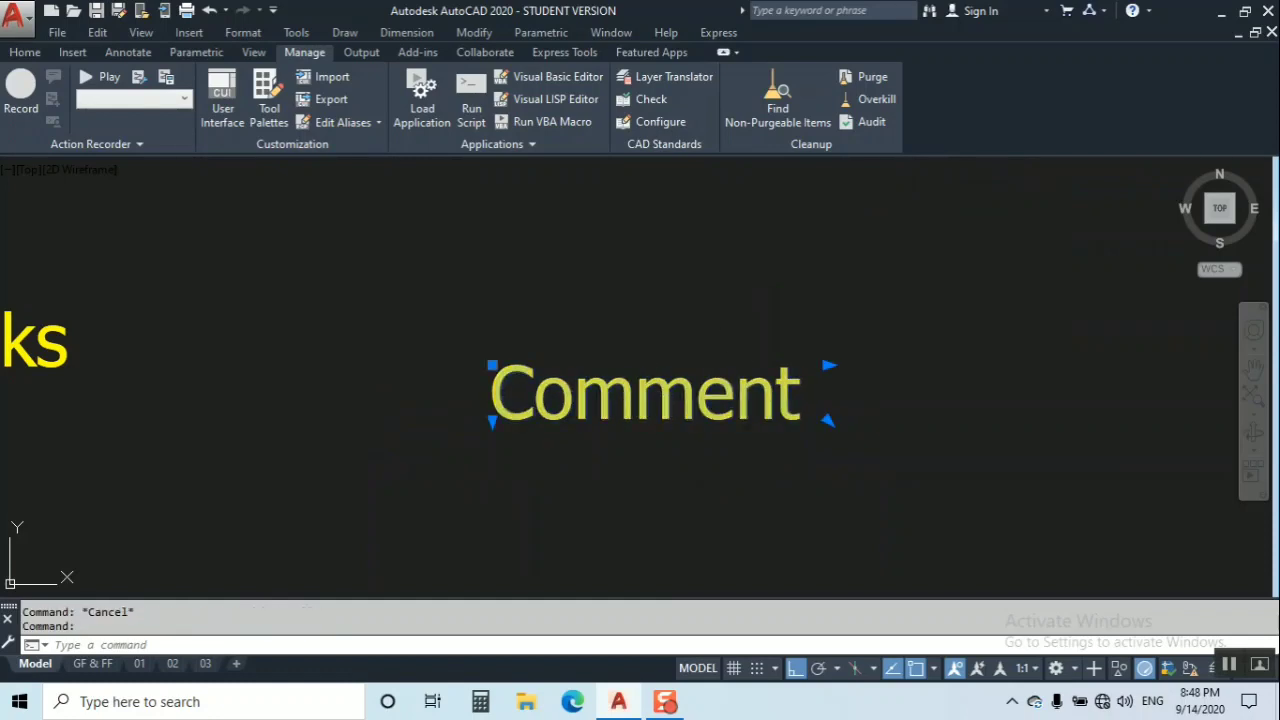
double_click(620, 400)
key("Escape")
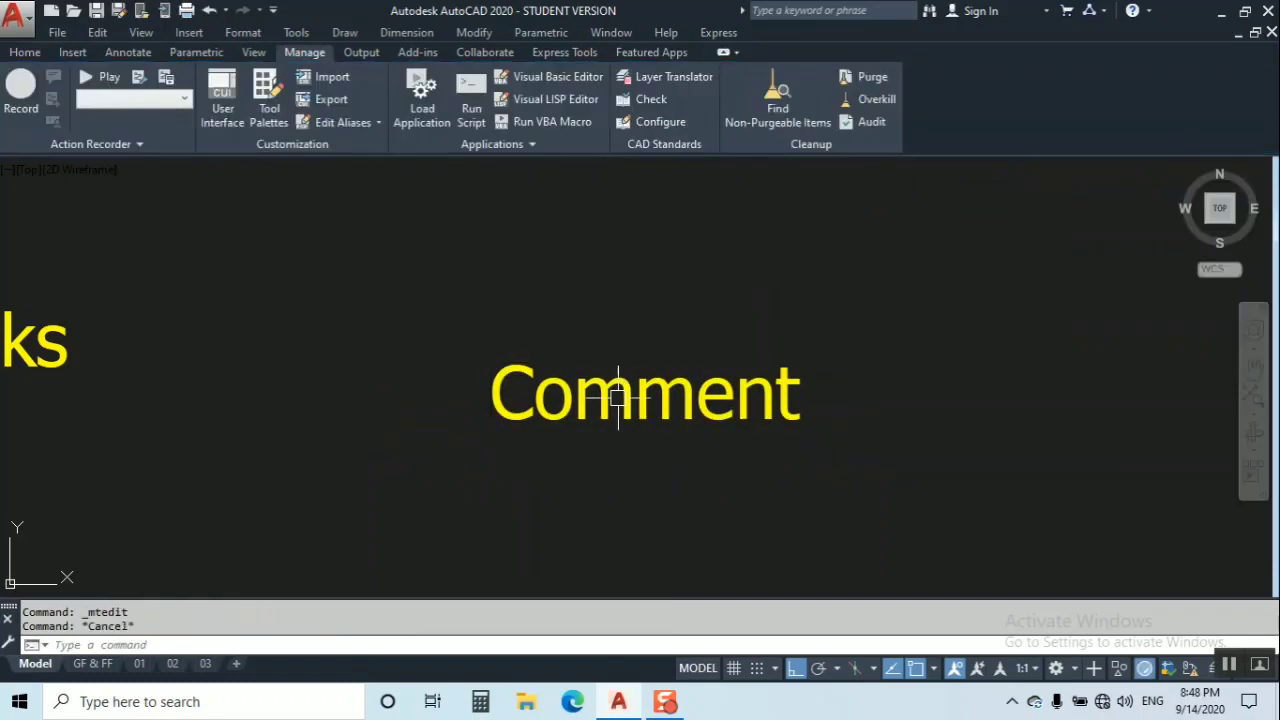
left_click(613, 418)
key("Return")
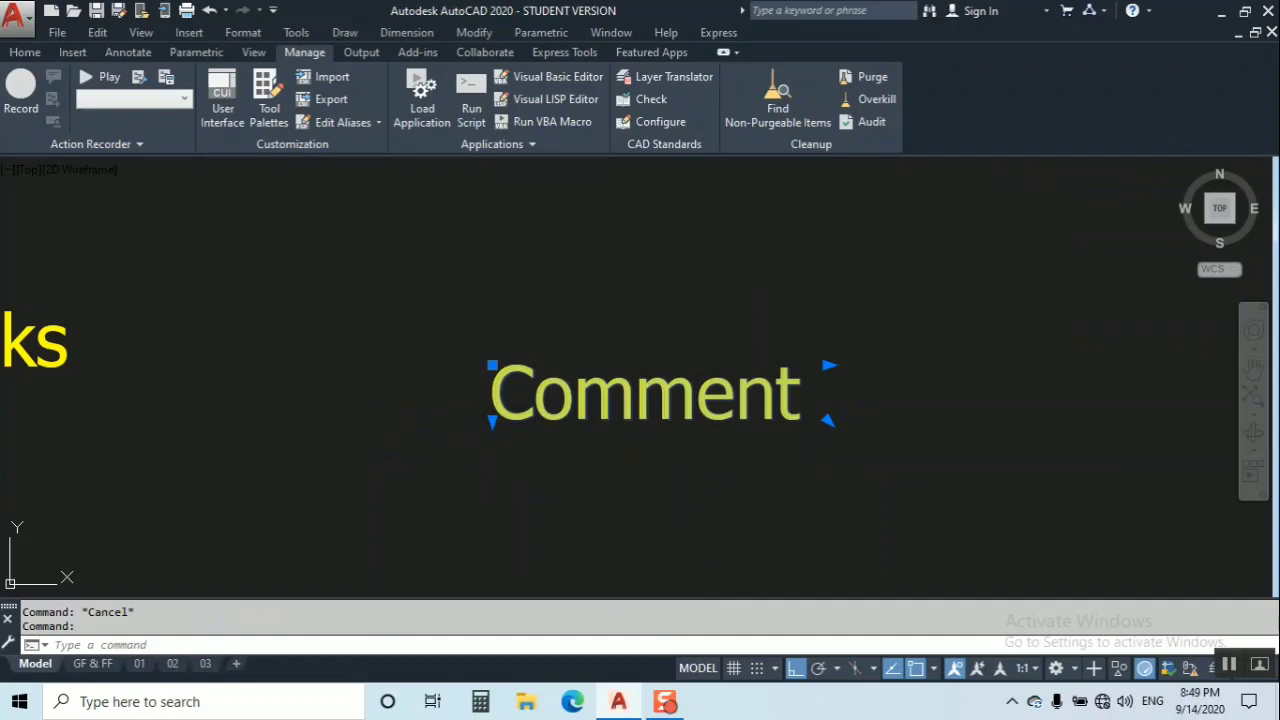
type("X")
key("Escape")
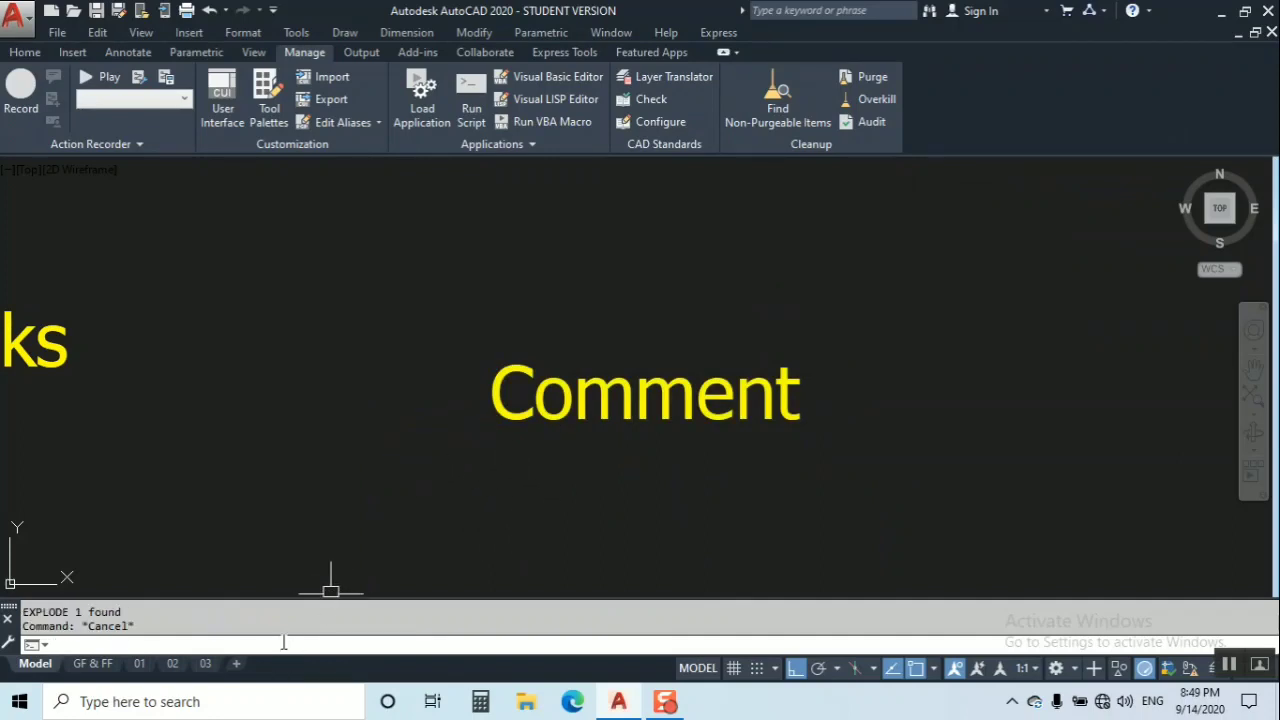
Run TXT2ATT on Comment, creating tag COMMENT with prompt Comment, and check its definition dialog.
type("TXT")
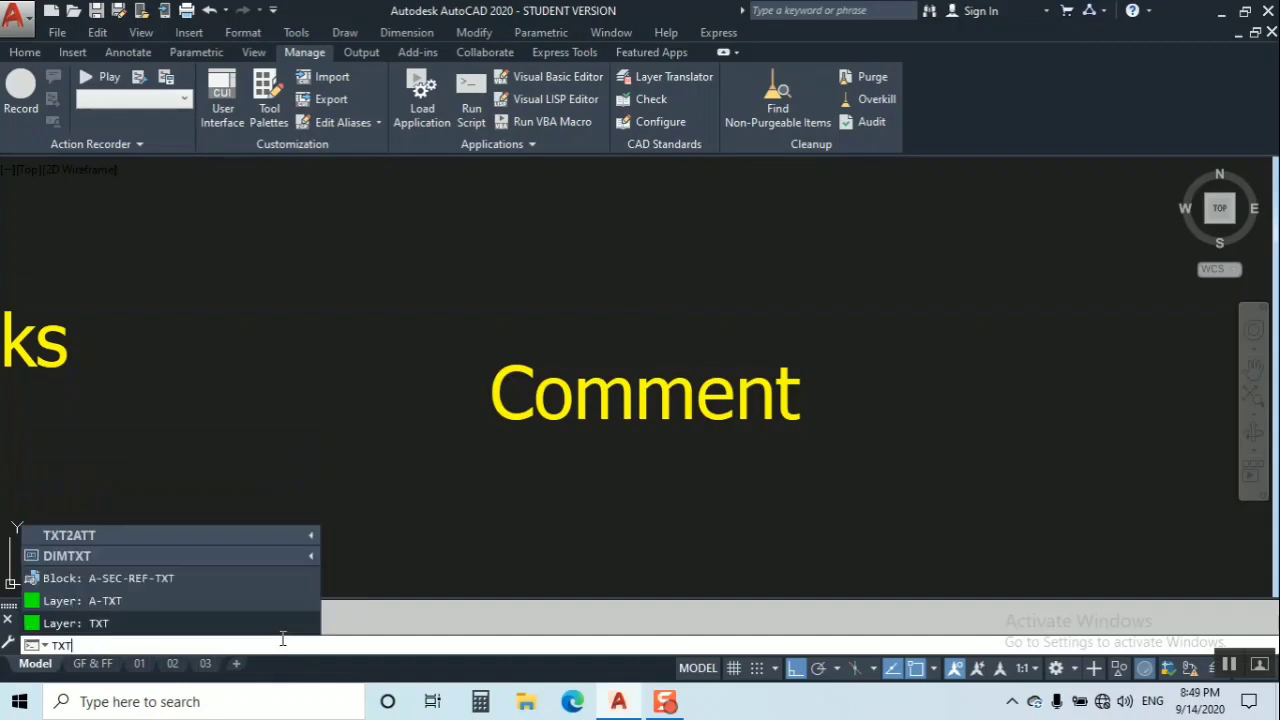
left_click(80, 537)
left_click(678, 391)
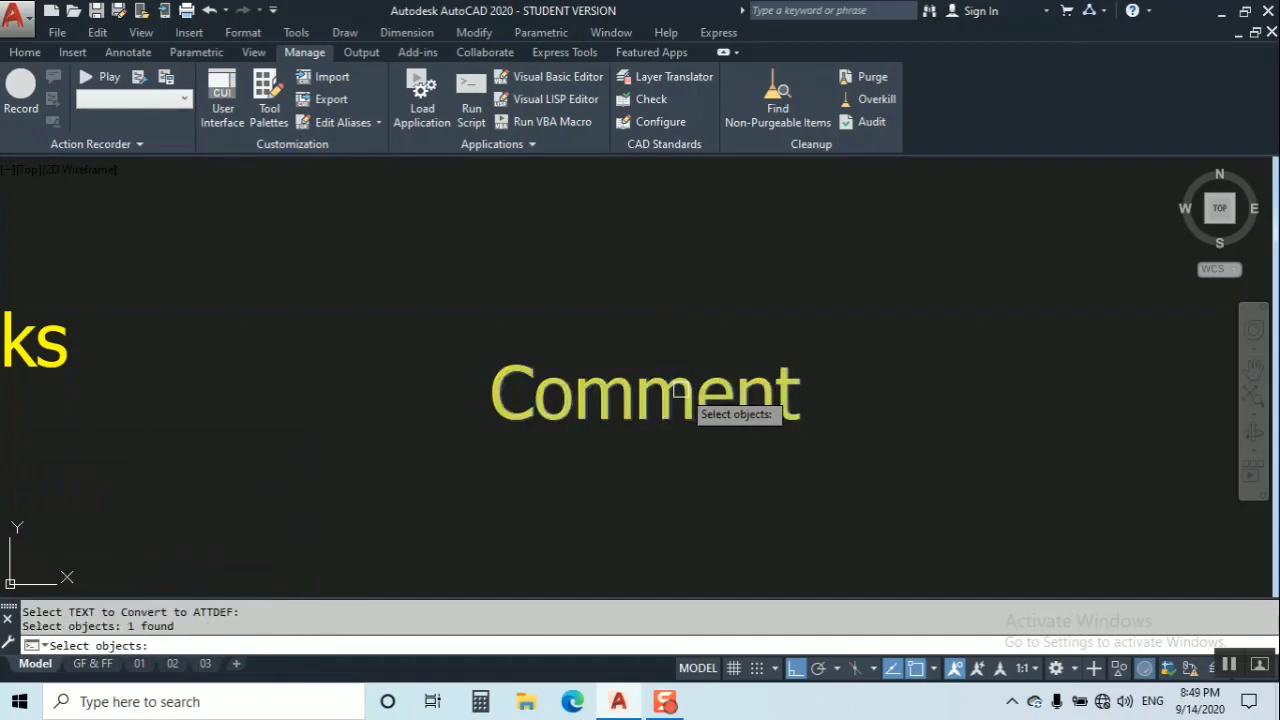
key("Return")
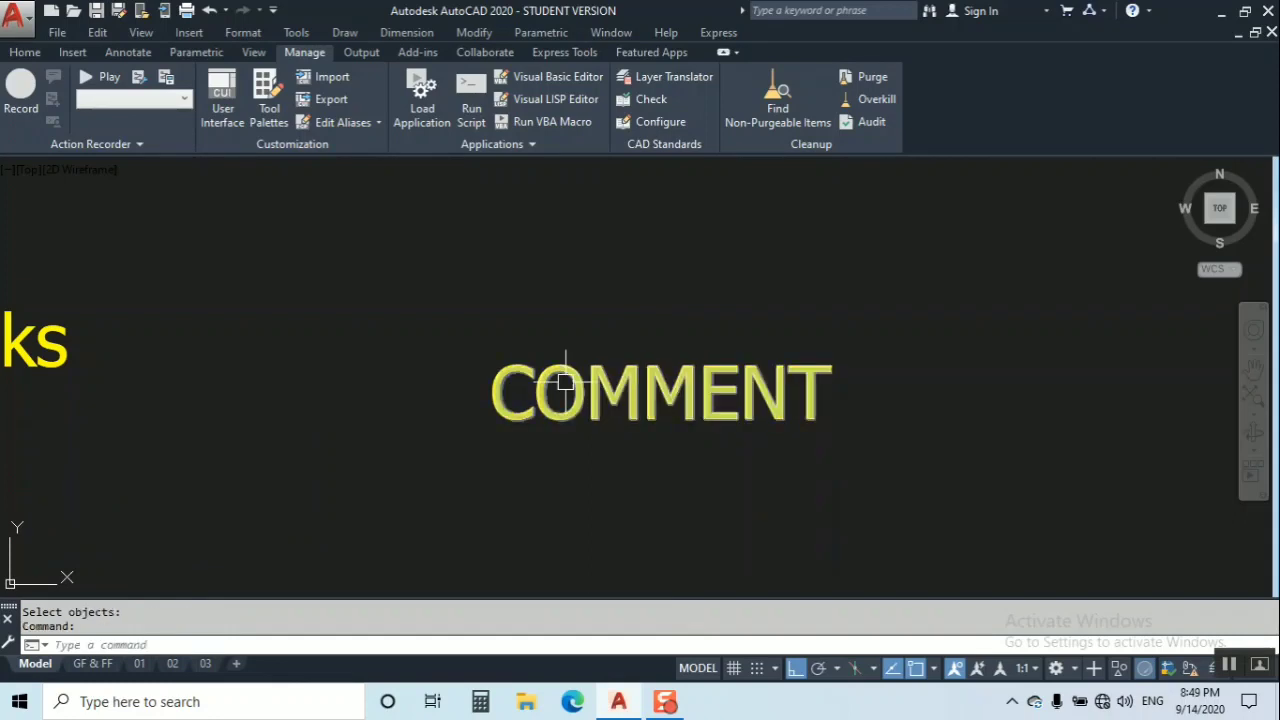
double_click(628, 393)
left_click_drag(668, 284, 694, 188)
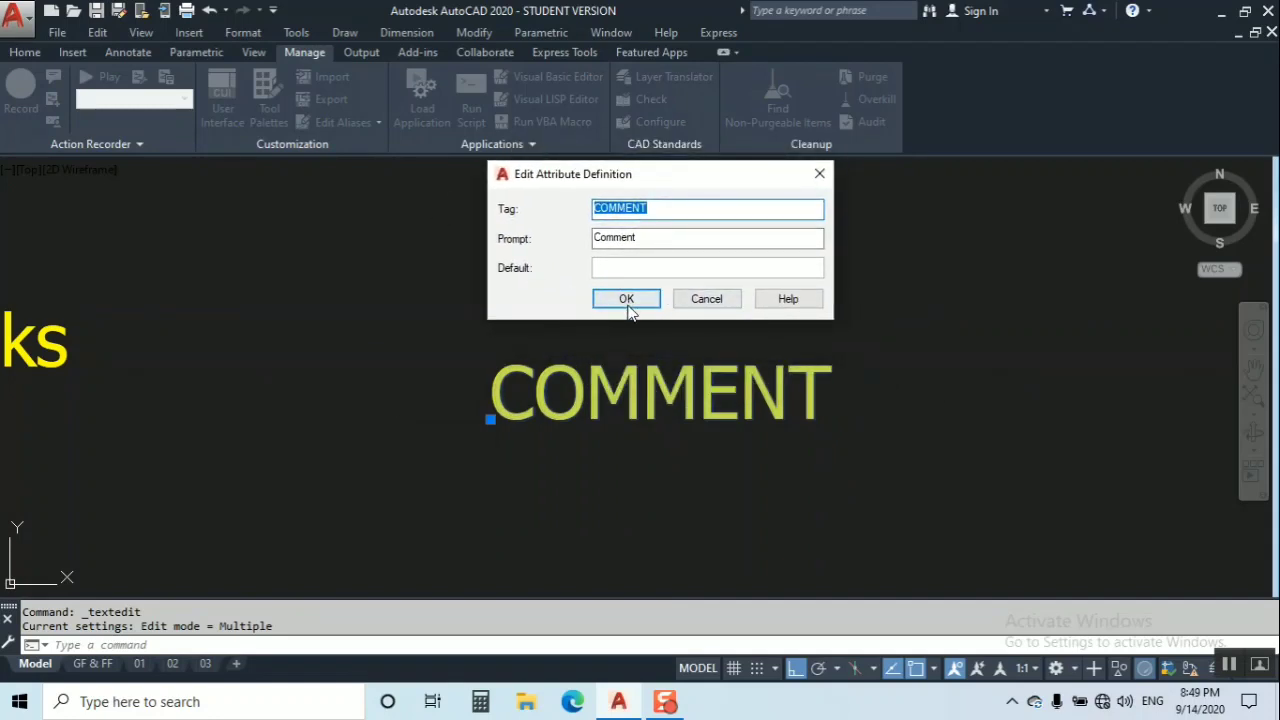
left_click(819, 174)
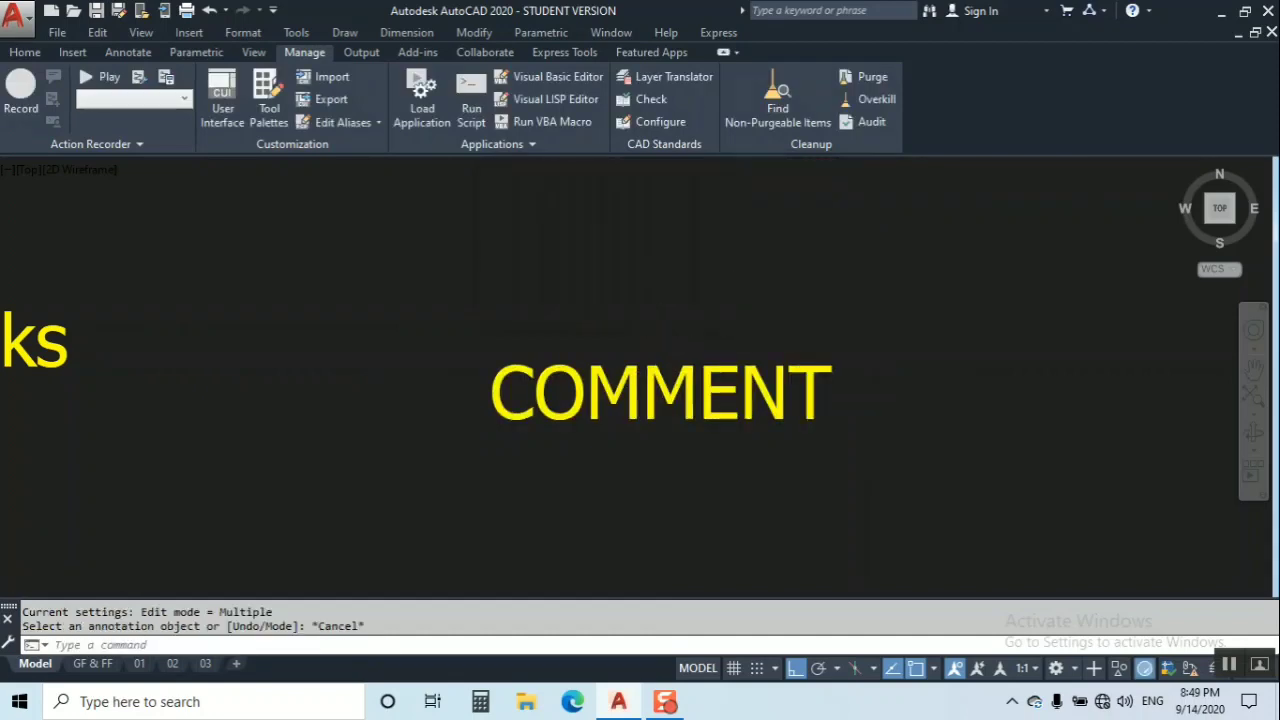
Pan the drawing so all the text lines are visible.
scroll(640, 380, "down", 5)
key("Escape")
scroll(586, 280, "up", 5)
middle_click_drag(586, 280, 457, 400)
scroll(534, 417, "down", 5)
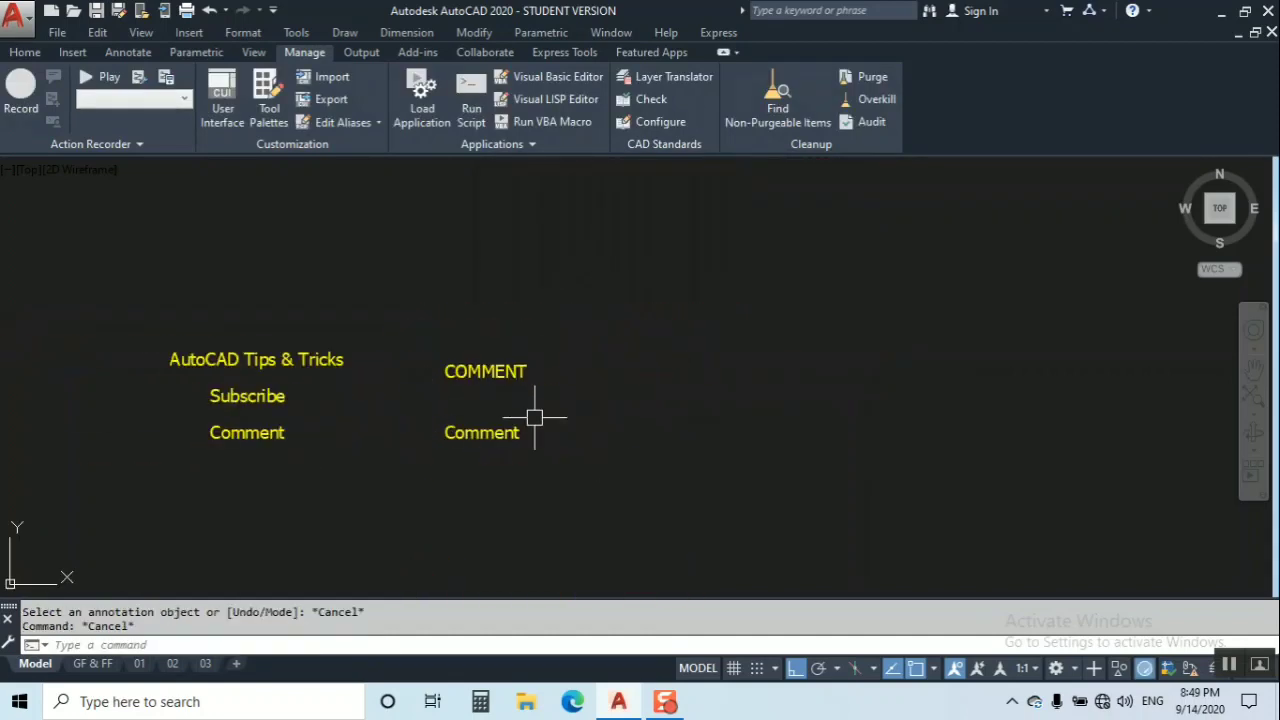
mouse_move(534, 417)
middle_mouse_down()
mouse_move(443, 443)
mouse_move(409, 436)
middle_mouse_up()
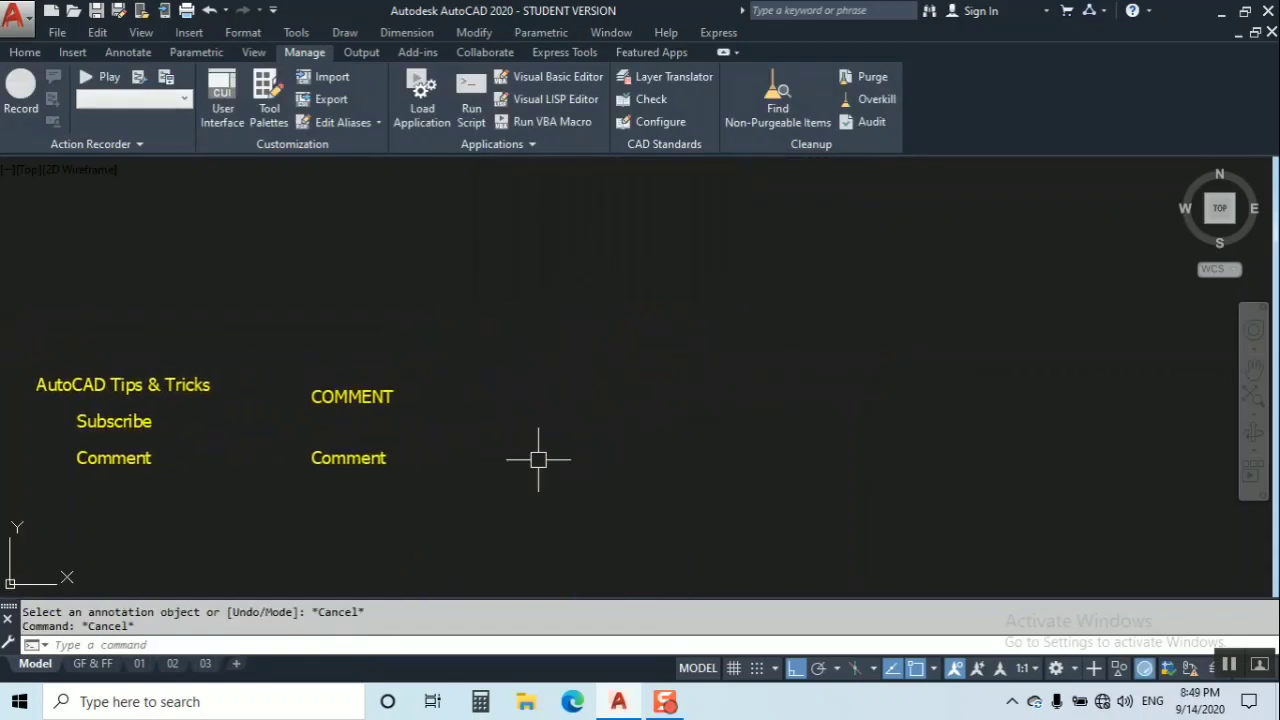
Open the Tool Palettes and show the Architectural tab's sample blocks.
type("T")
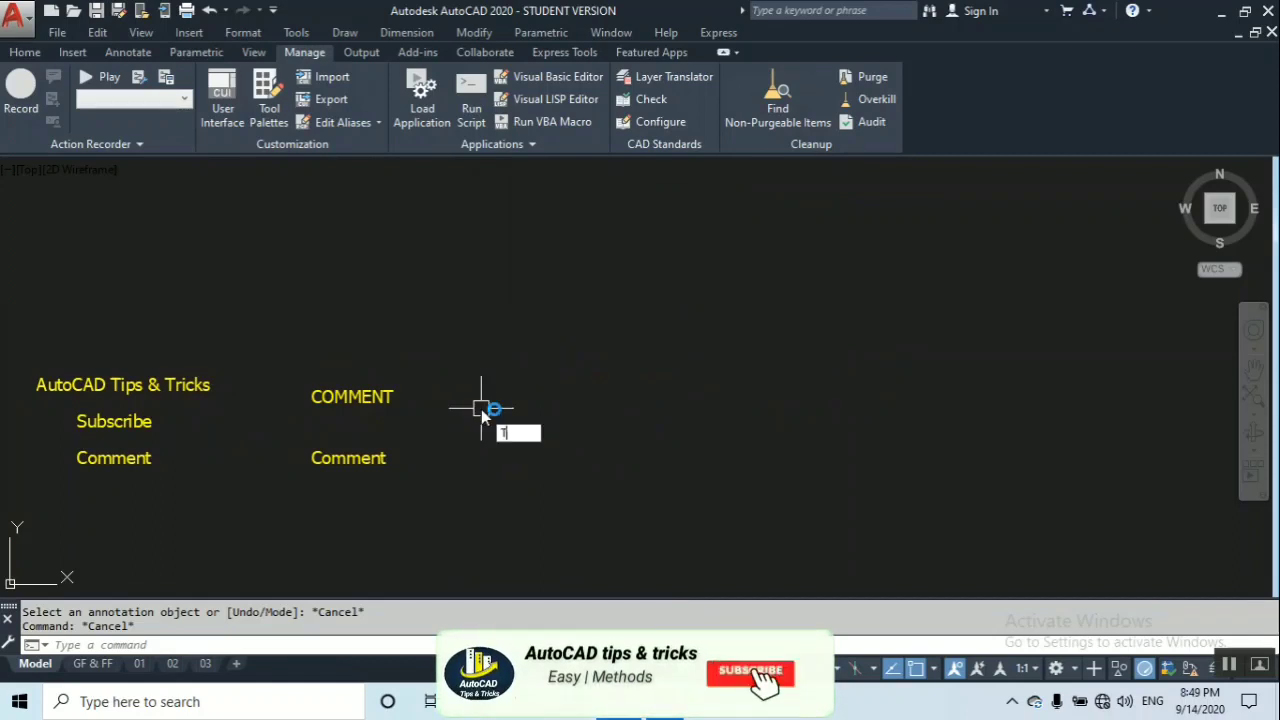
type("O")
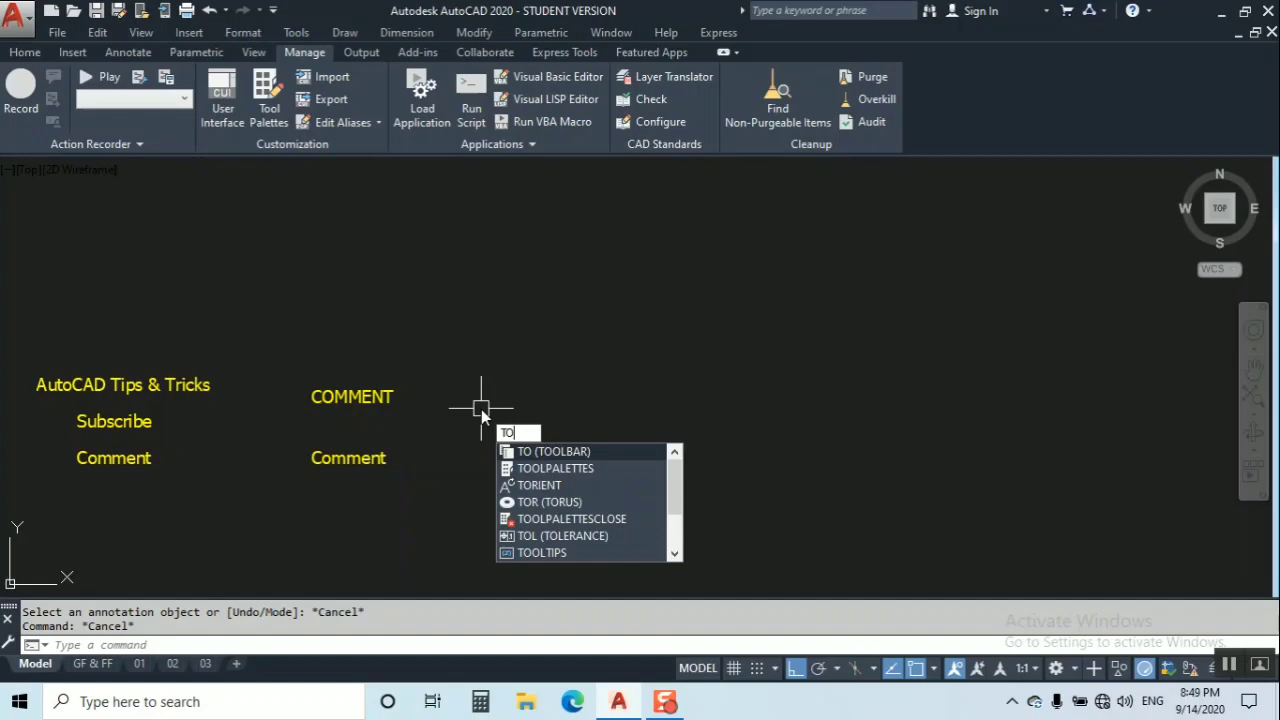
key("BackSpace")
key("BackSpace")
type("TOOL")
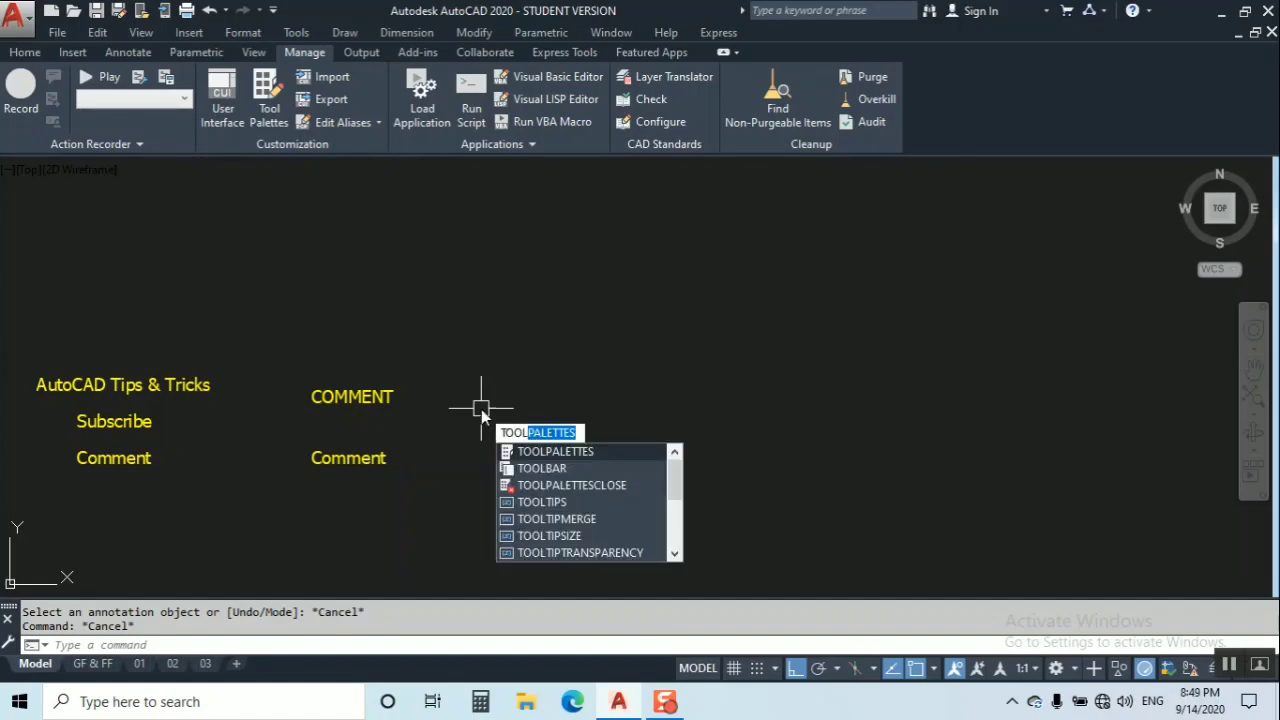
key("Return")
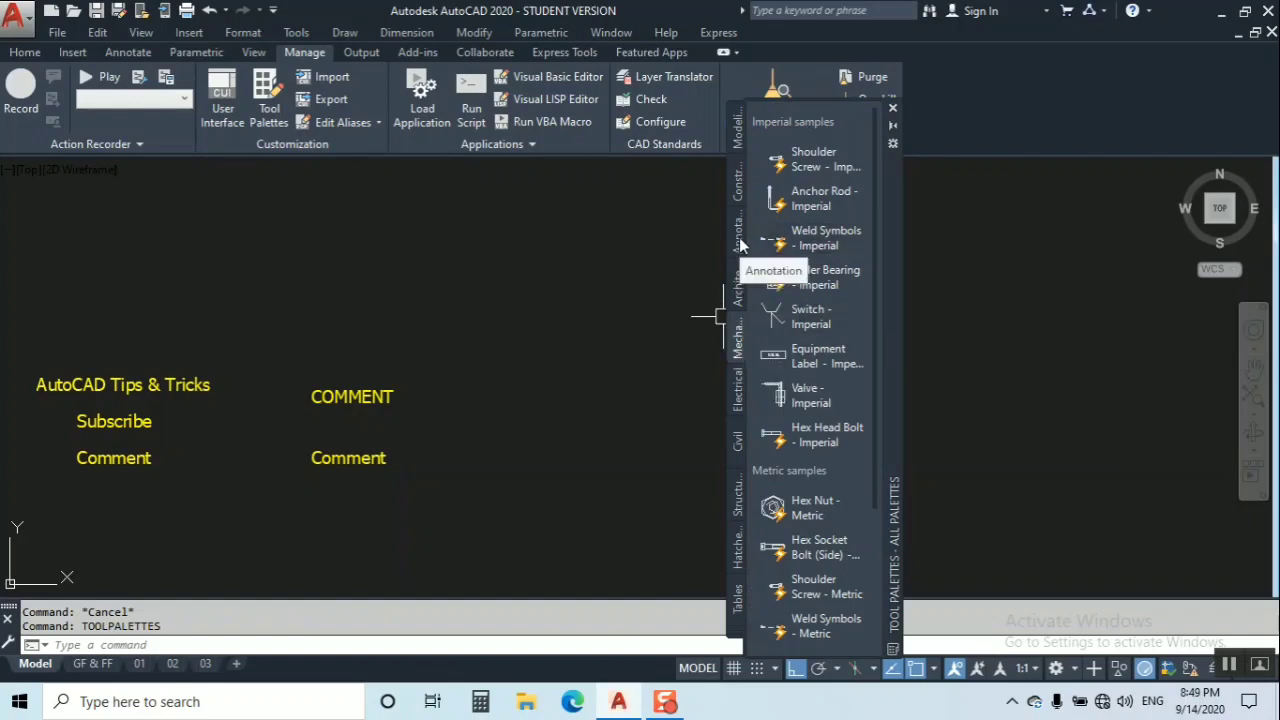
left_click(739, 183)
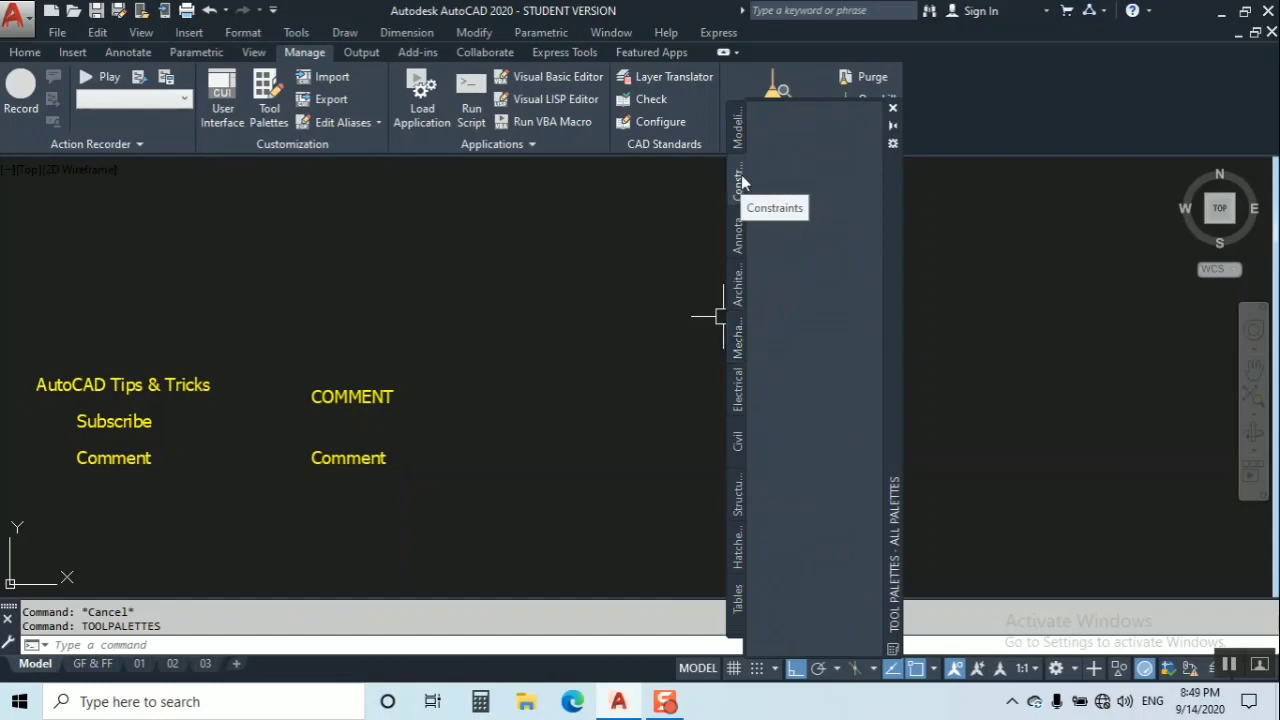
left_click(739, 234)
left_click(740, 292)
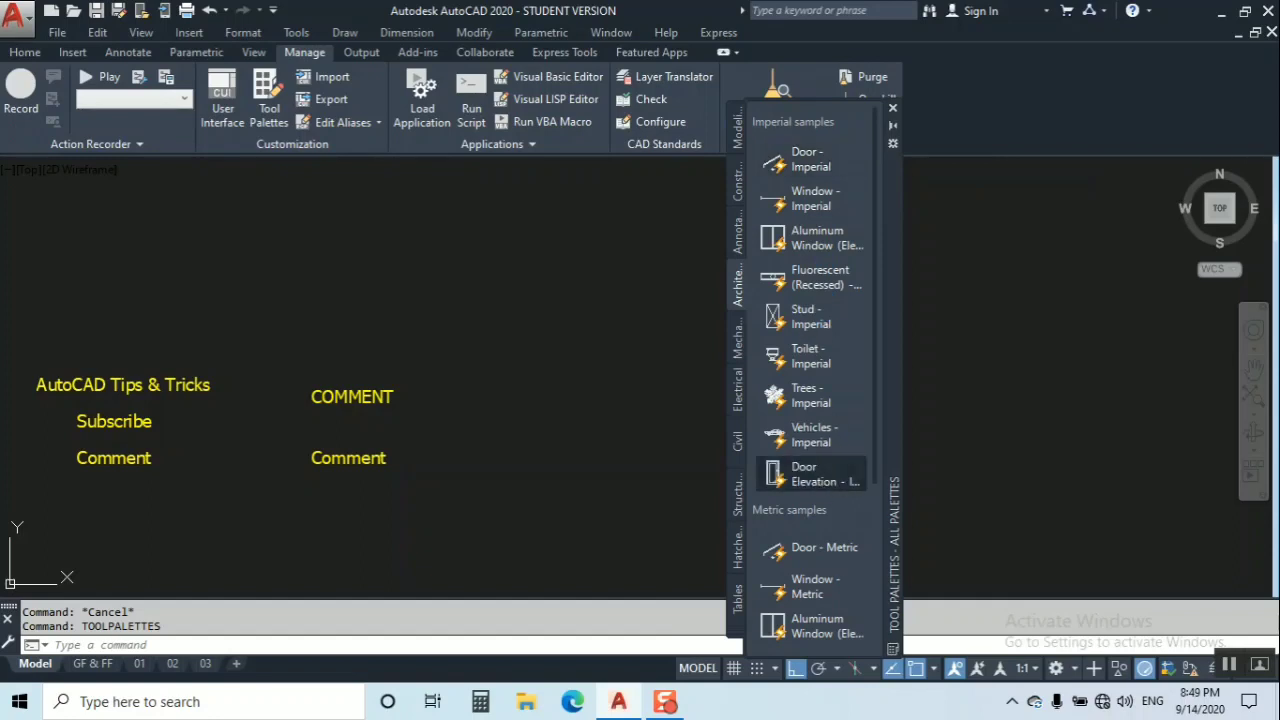
Insert a Door Elevation block and an Aluminum Window block beside the COMMENT text.
left_click(805, 474)
scroll(435, 409, "up", 5)
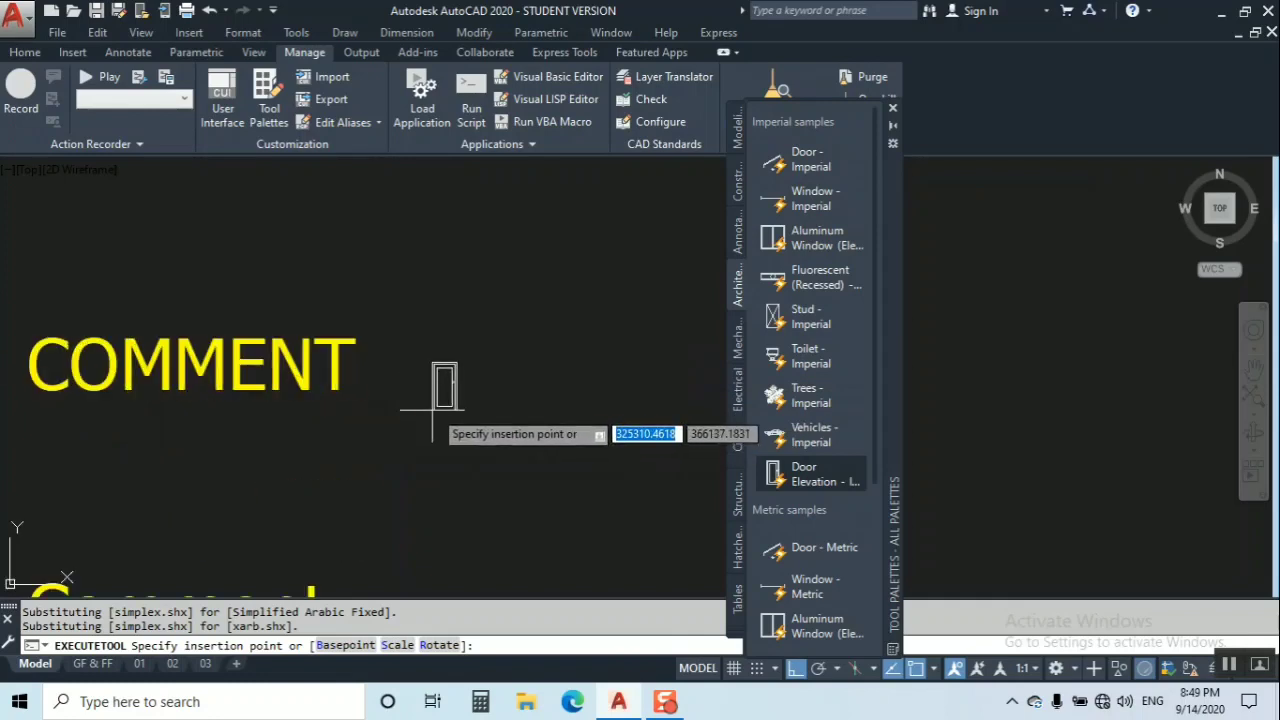
left_click(465, 370)
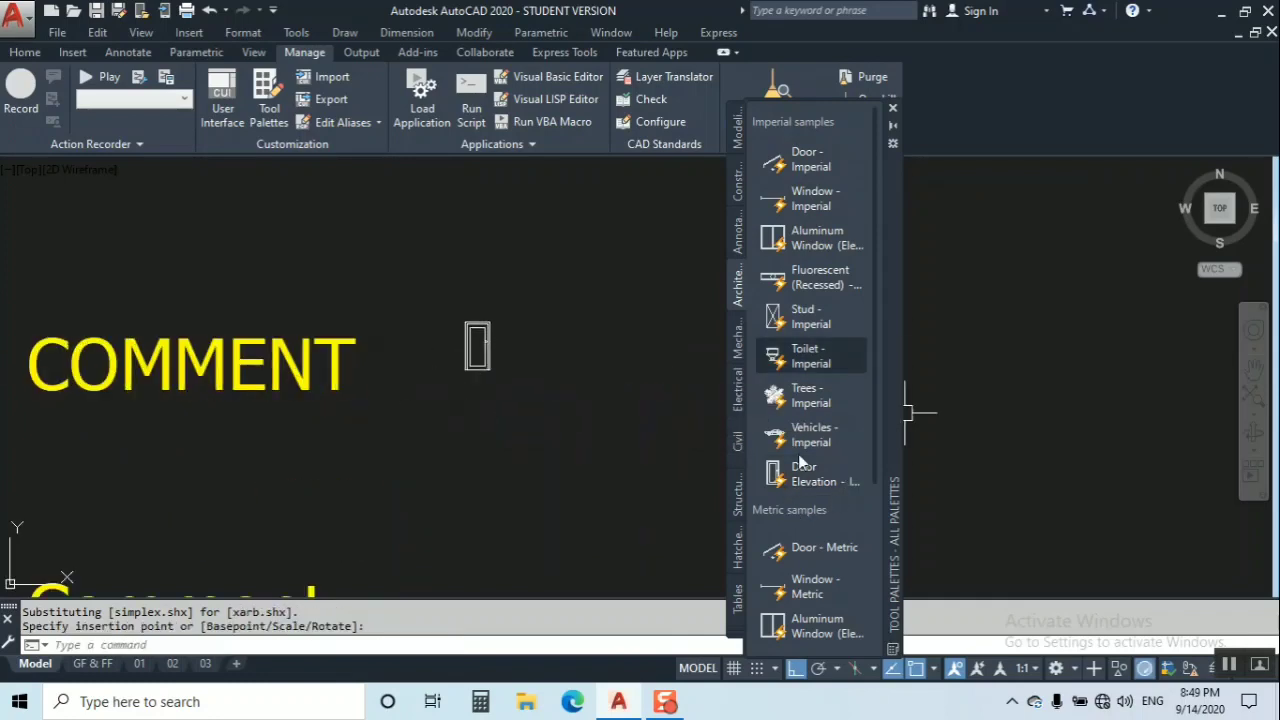
left_click(798, 238)
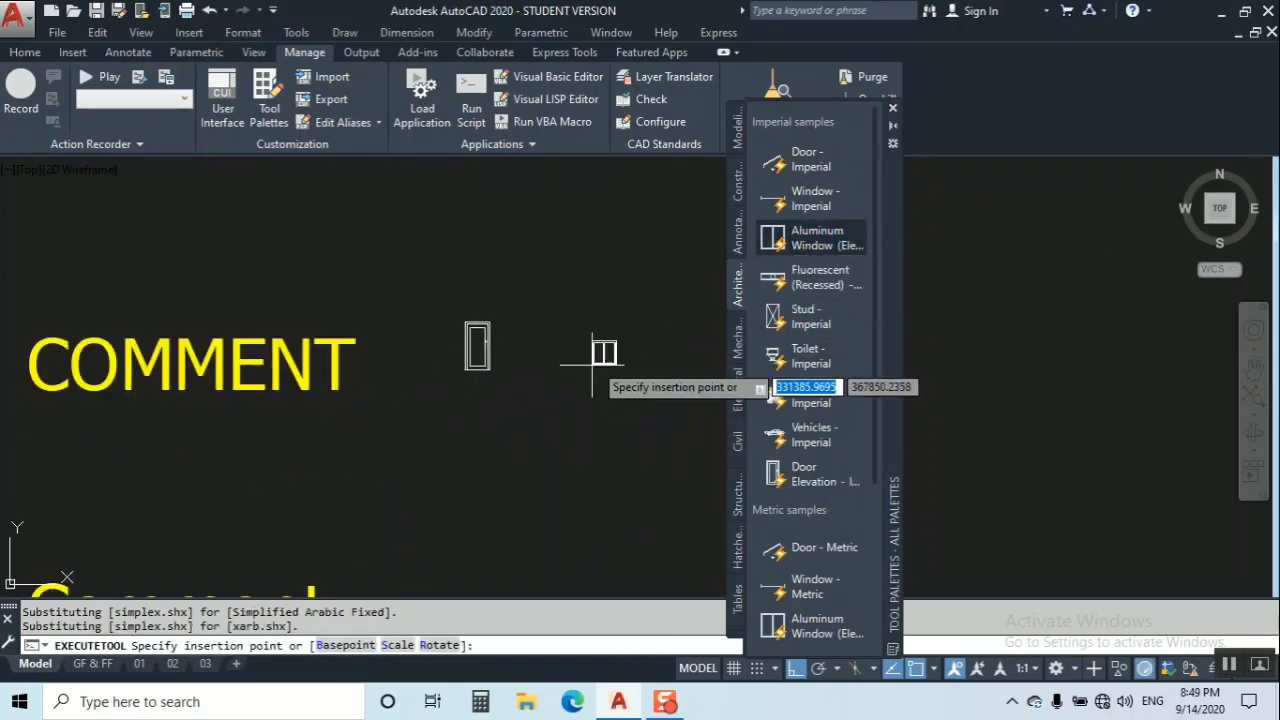
left_click(565, 347)
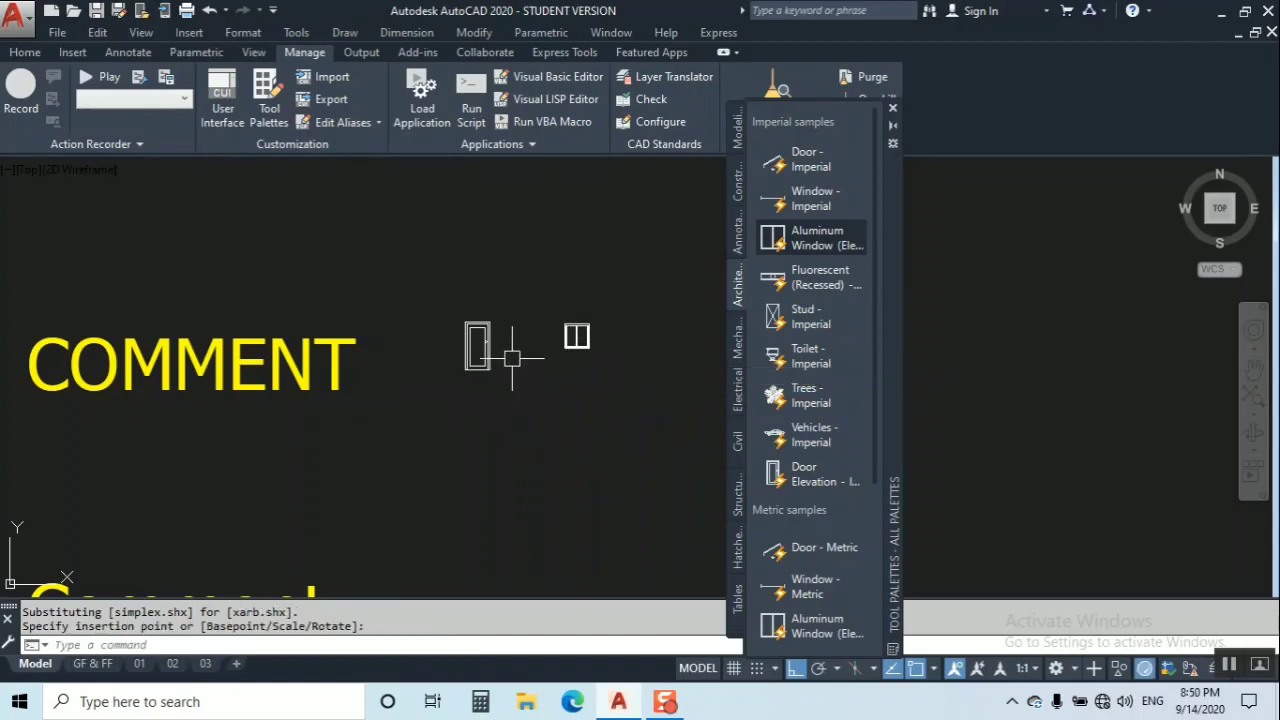
scroll(543, 346, "up", 4)
scroll(472, 345, "down", 3)
Start scaling the door from its base and moving the window, cancelling each.
type("s")
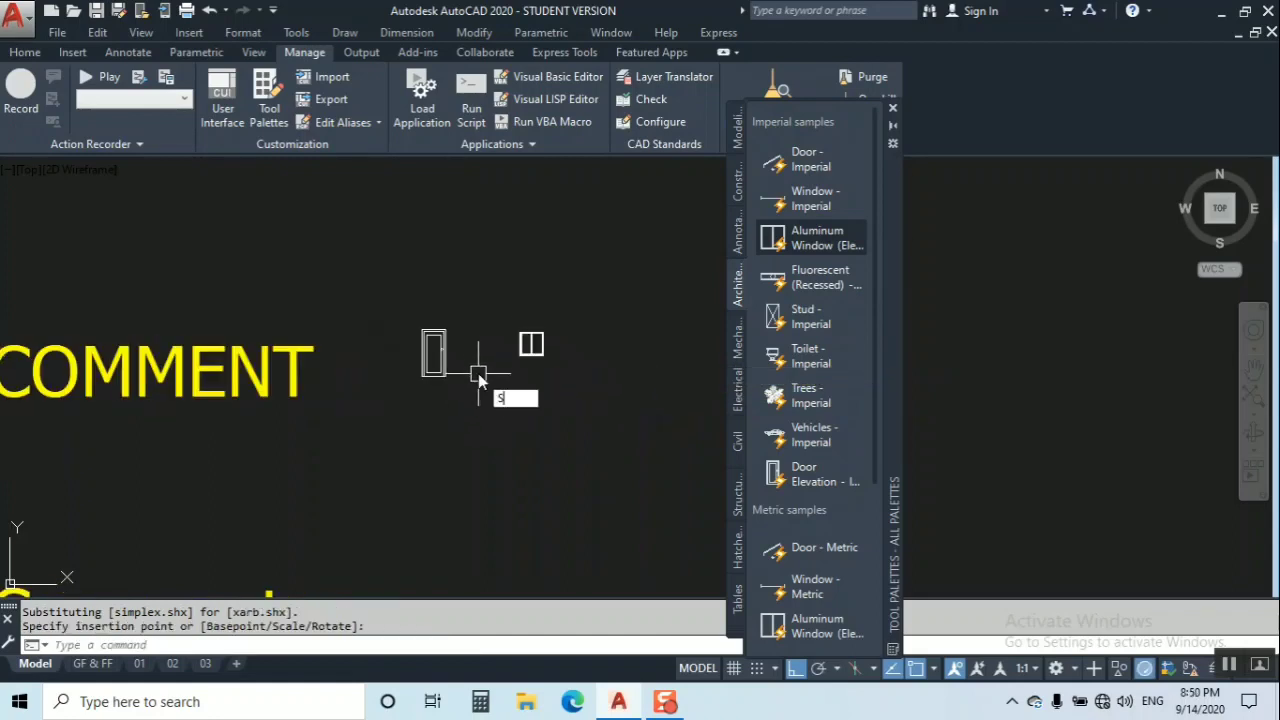
type("c")
key("Return")
left_click_drag(466, 286, 434, 370)
key("Return")
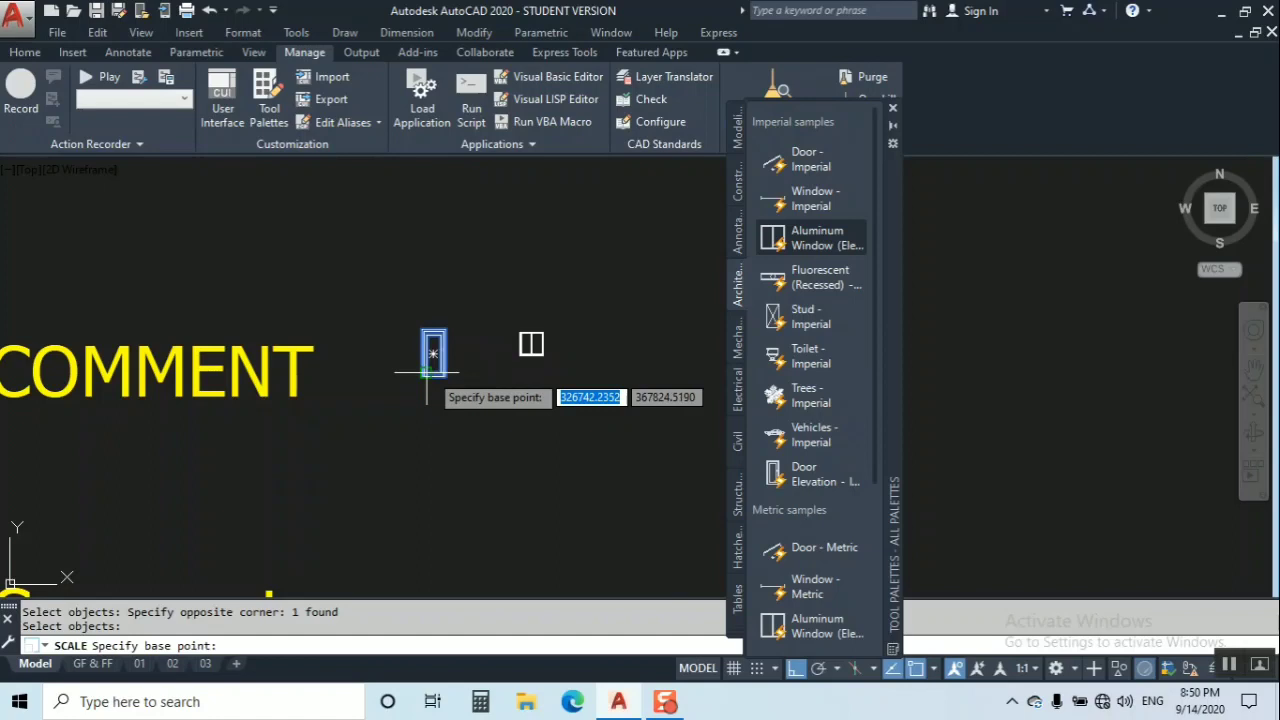
left_click(433, 377)
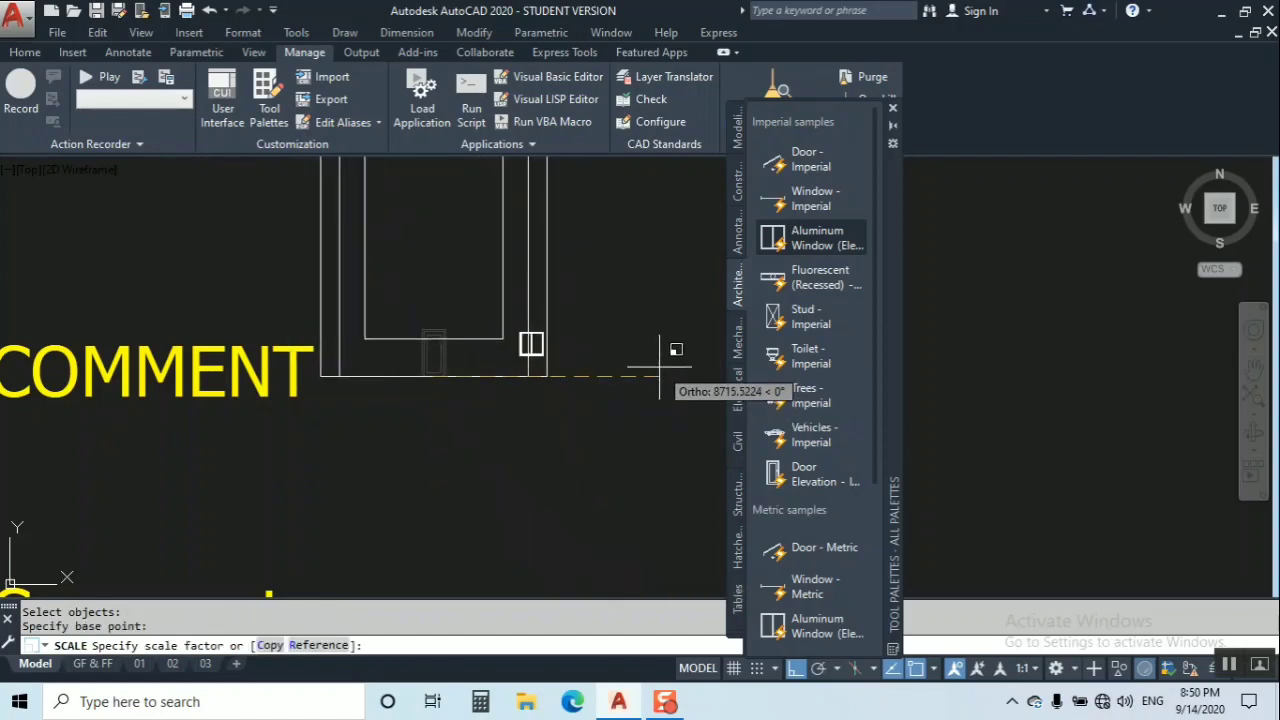
key("Escape")
key("Return")
left_click_drag(620, 395, 320, 158)
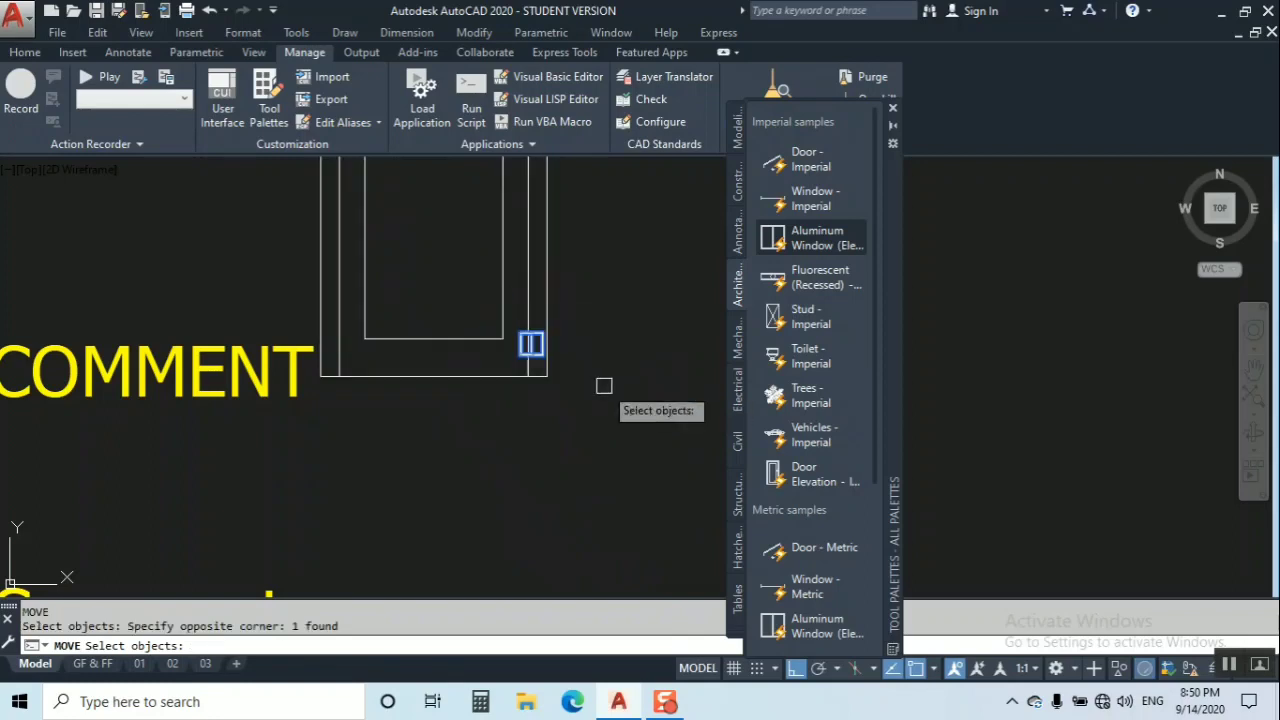
key("Escape")
Close the Tool Palettes and shift the window block further to the right.
left_click(892, 107)
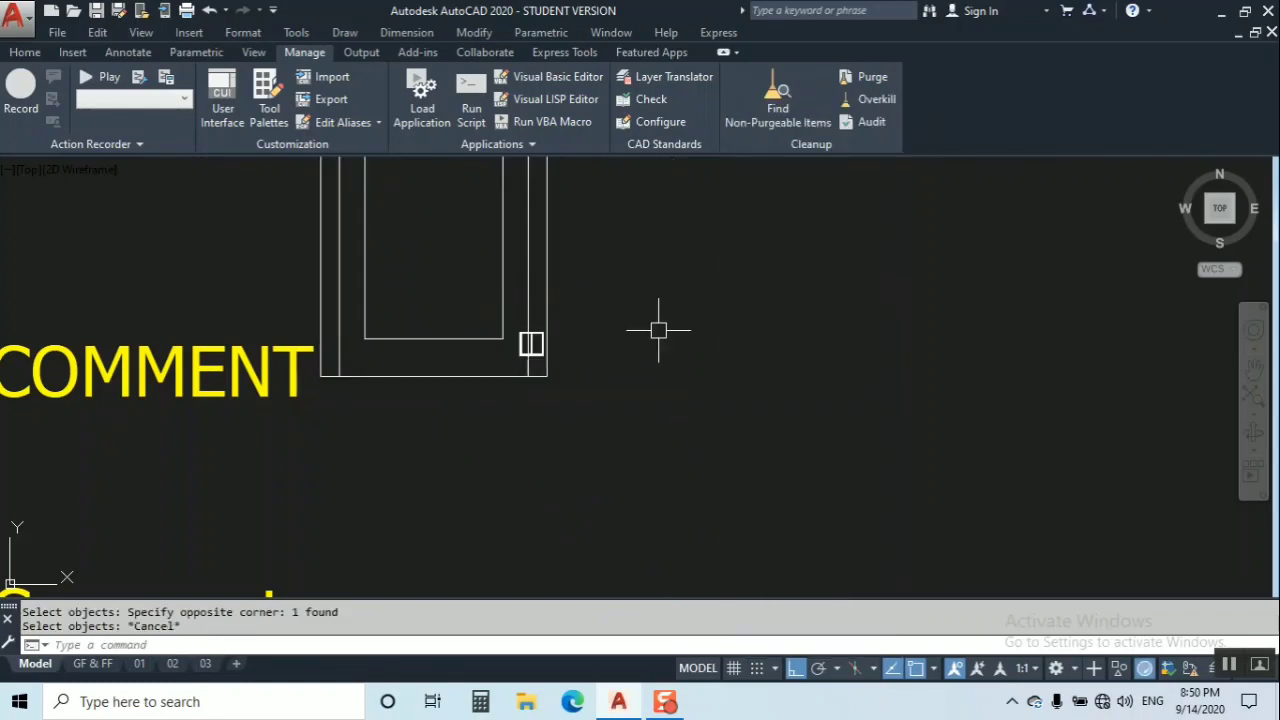
type("m")
key("Return")
left_click_drag(430, 263, 629, 457)
key("Return")
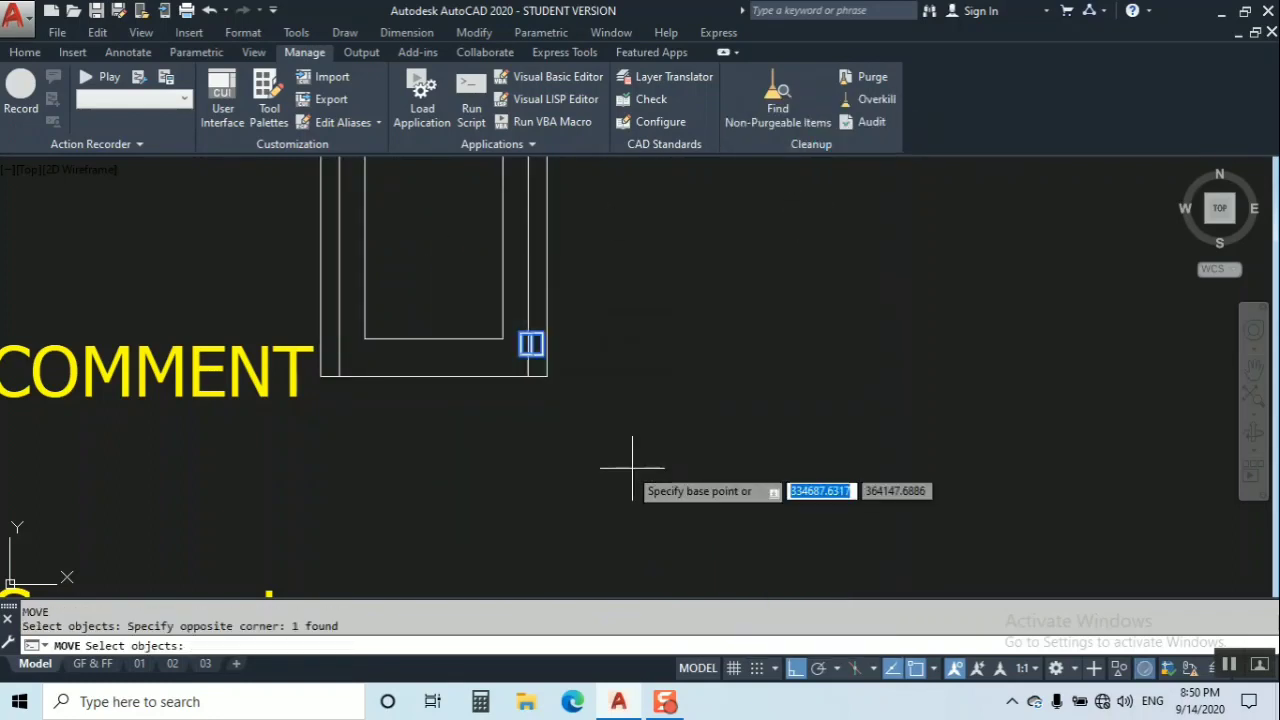
left_click(620, 457)
left_click(847, 457)
Start rescaling the window block, then cancel the scale.
type("sc")
key("Return")
left_click(777, 266)
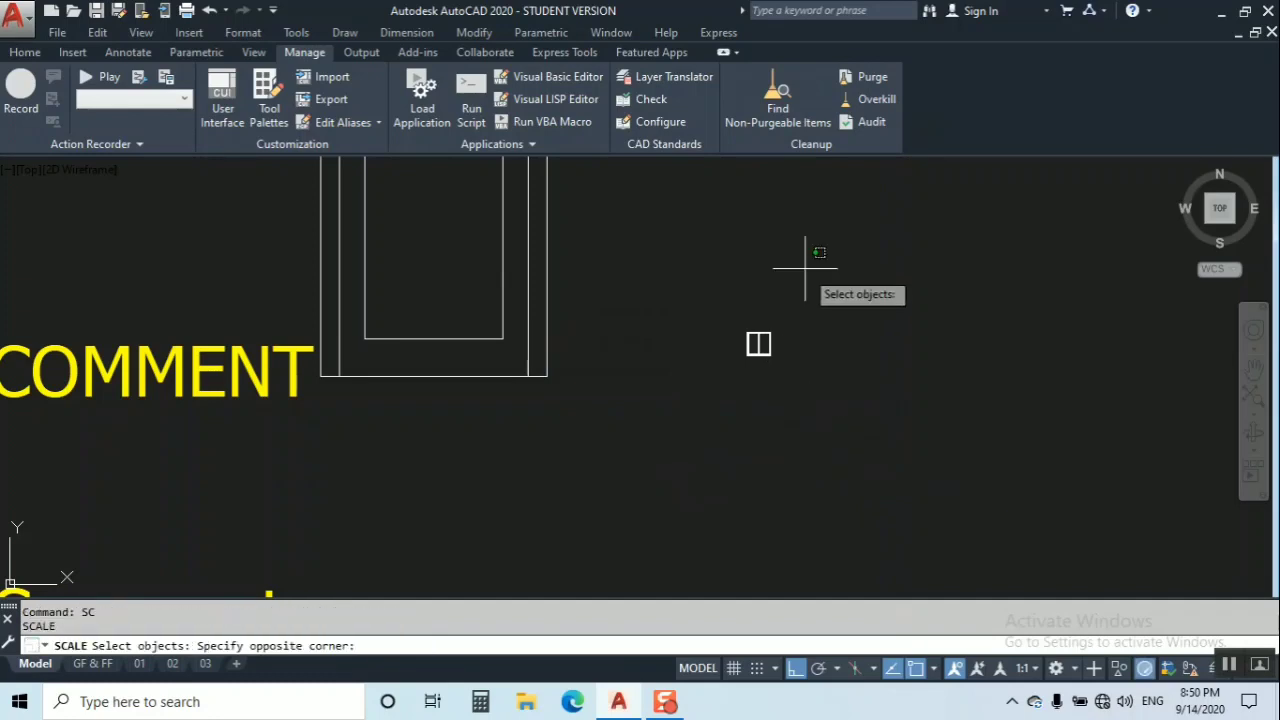
left_click(752, 356)
key("Return")
left_click(751, 337)
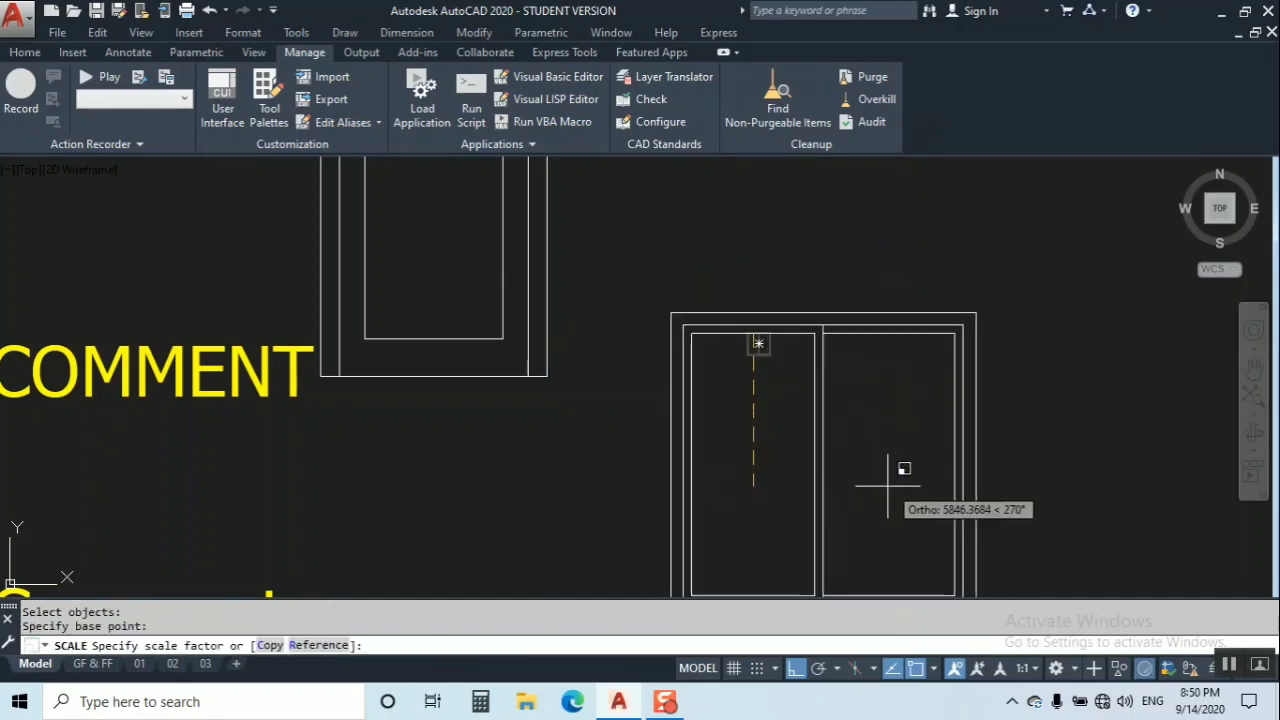
key("Escape")
scroll(766, 410, "down", 2)
Start another move of the window with an empty selection, then cancel it.
type("m")
key("Return")
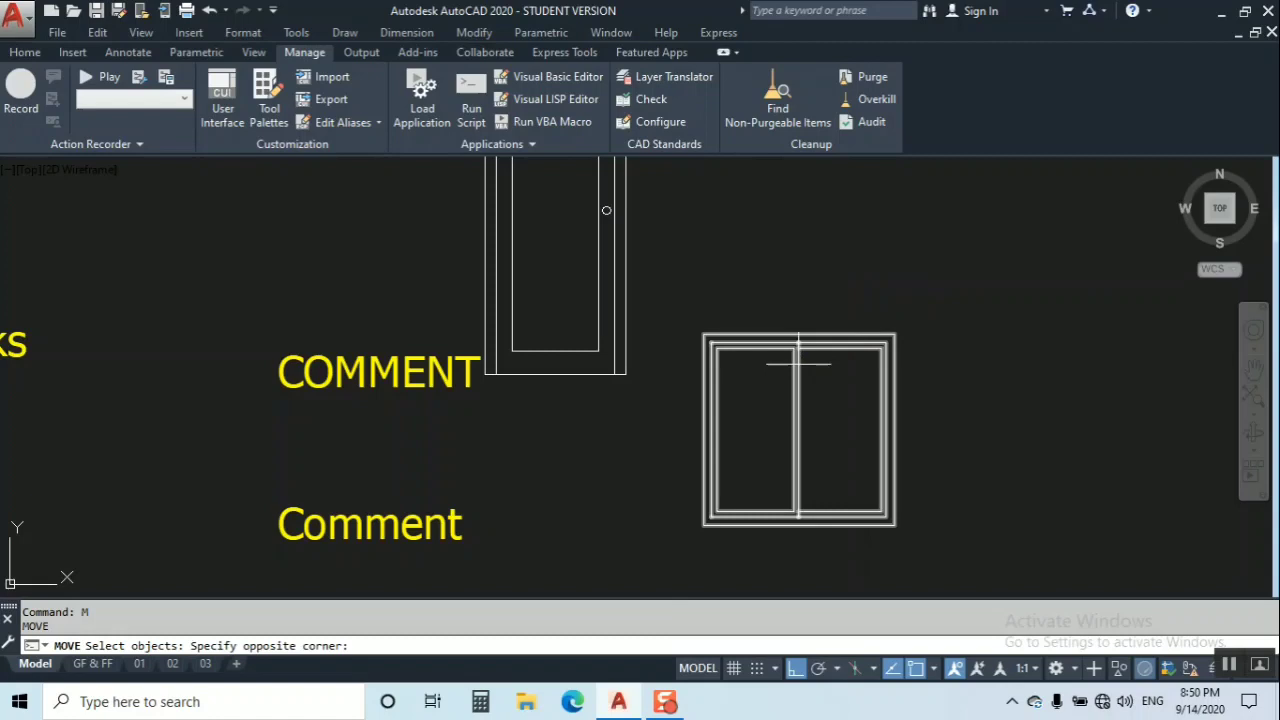
left_click_drag(850, 295, 909, 466)
scroll(775, 415, "down", 2)
scroll(768, 395, "up", 2)
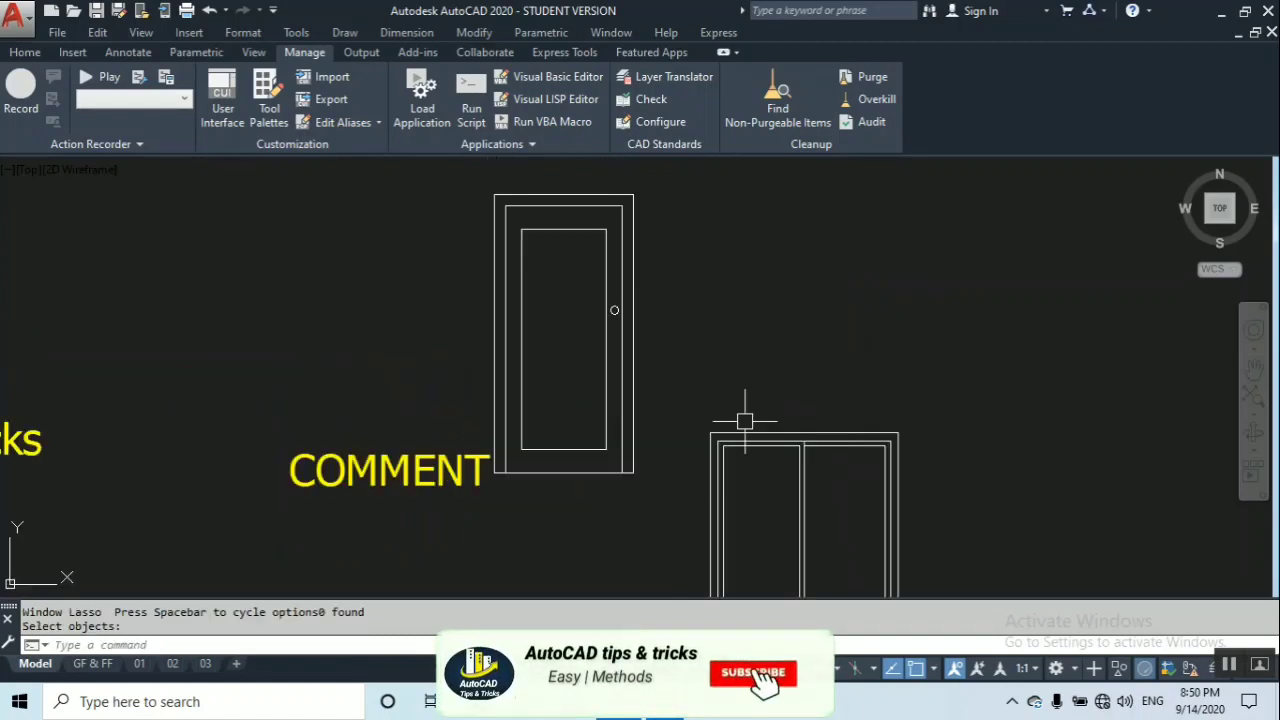
key("Escape")
Move the lower window block beside the door, level with the door's top.
left_click_drag(849, 426, 935, 490)
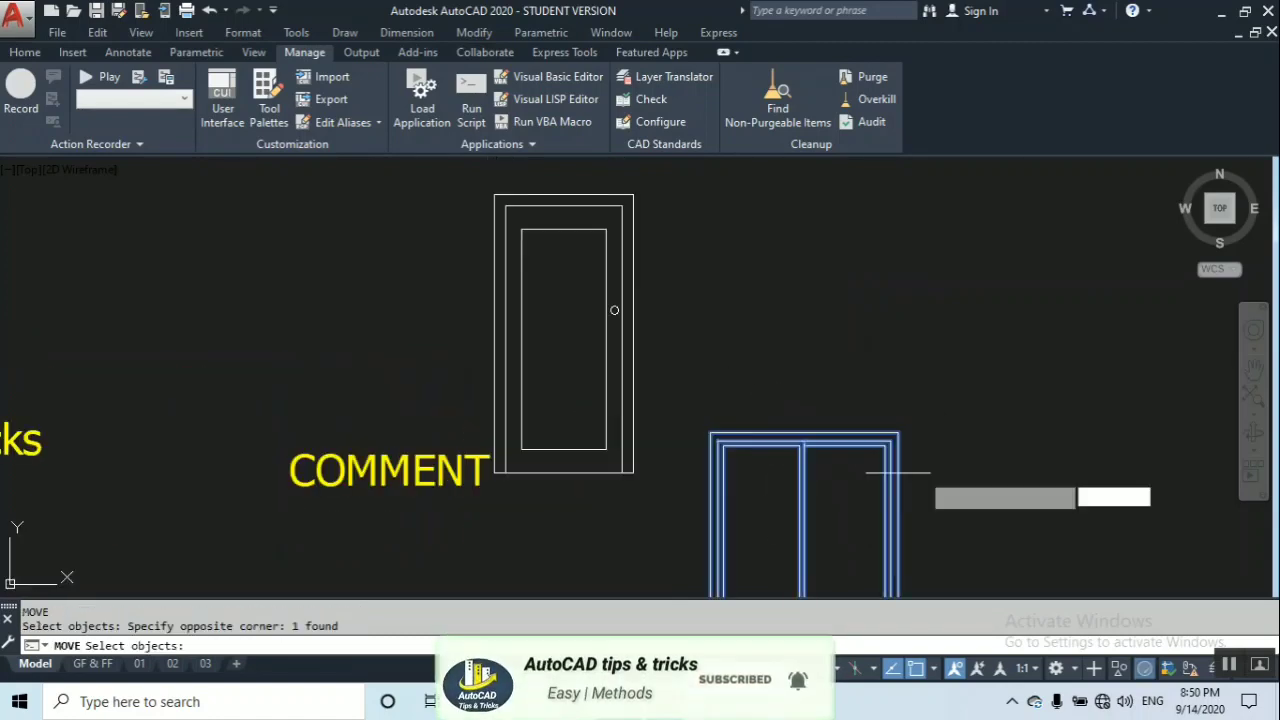
type("m")
key("Return")
left_click(935, 442)
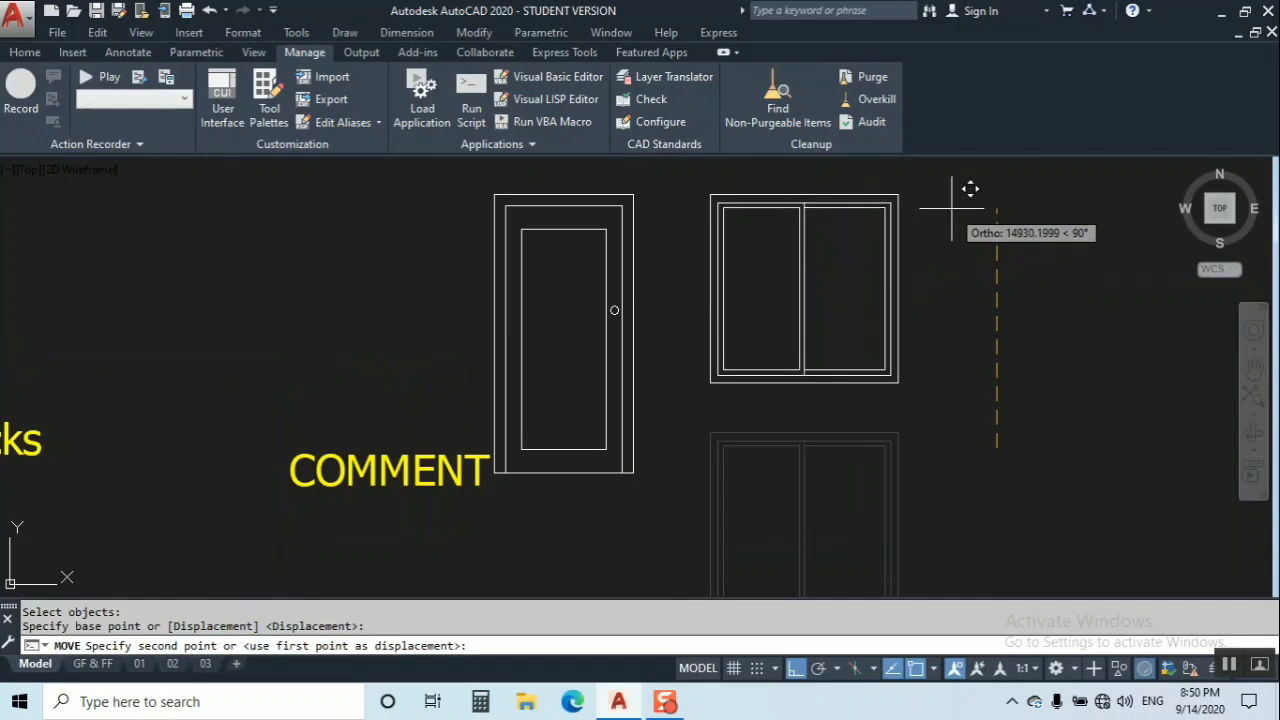
left_click(951, 210)
key("Escape")
scroll(700, 240, "down", 2)
middle_click_drag(700, 400, 740, 292)
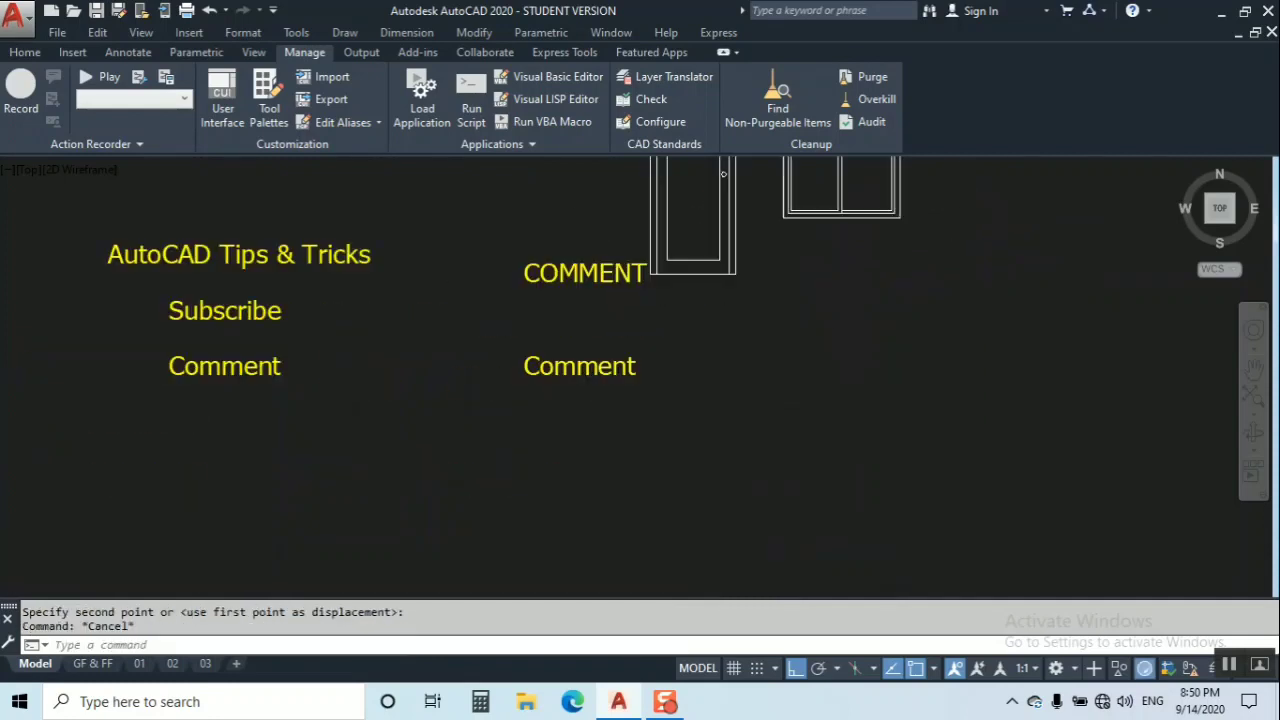
scroll(595, 319, "up", 3)
mouse_move(595, 319)
middle_mouse_down()
mouse_move(599, 369)
mouse_move(561, 506)
middle_mouse_up()
Scale the COMMENT attribute text down to a smaller size.
type("sc")
key("Return")
left_click(400, 425)
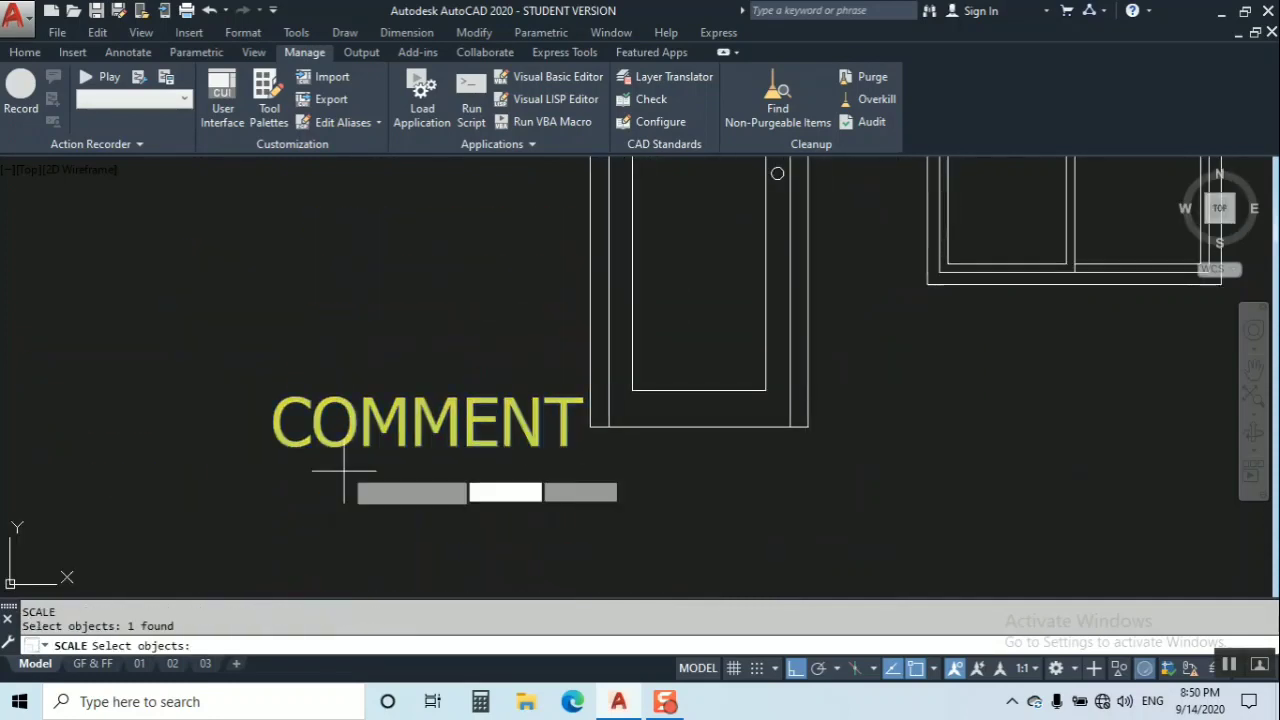
key("Return")
left_click(333, 432)
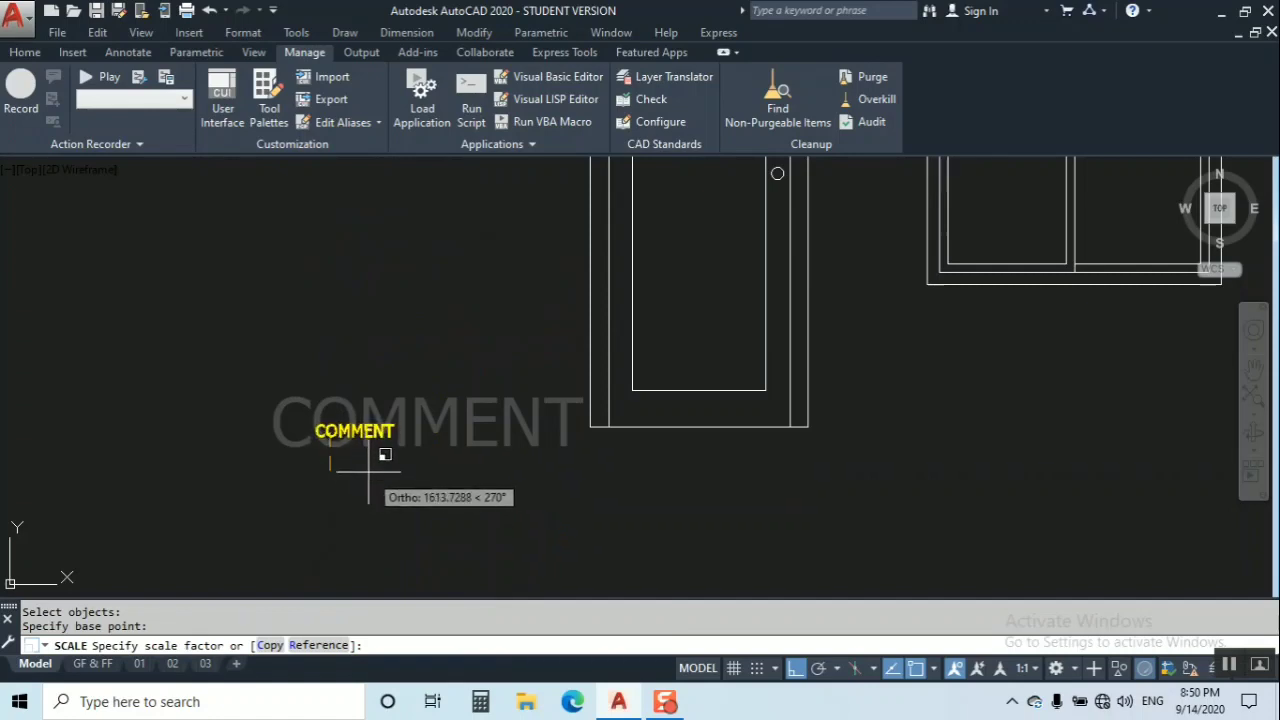
key("Escape")
scroll(365, 455, "up", 2)
scroll(288, 460, "up", 2)
Move the COMMENT attribute inside the door near its bottom, with ortho off.
type("m")
key("Return")
left_click(246, 374)
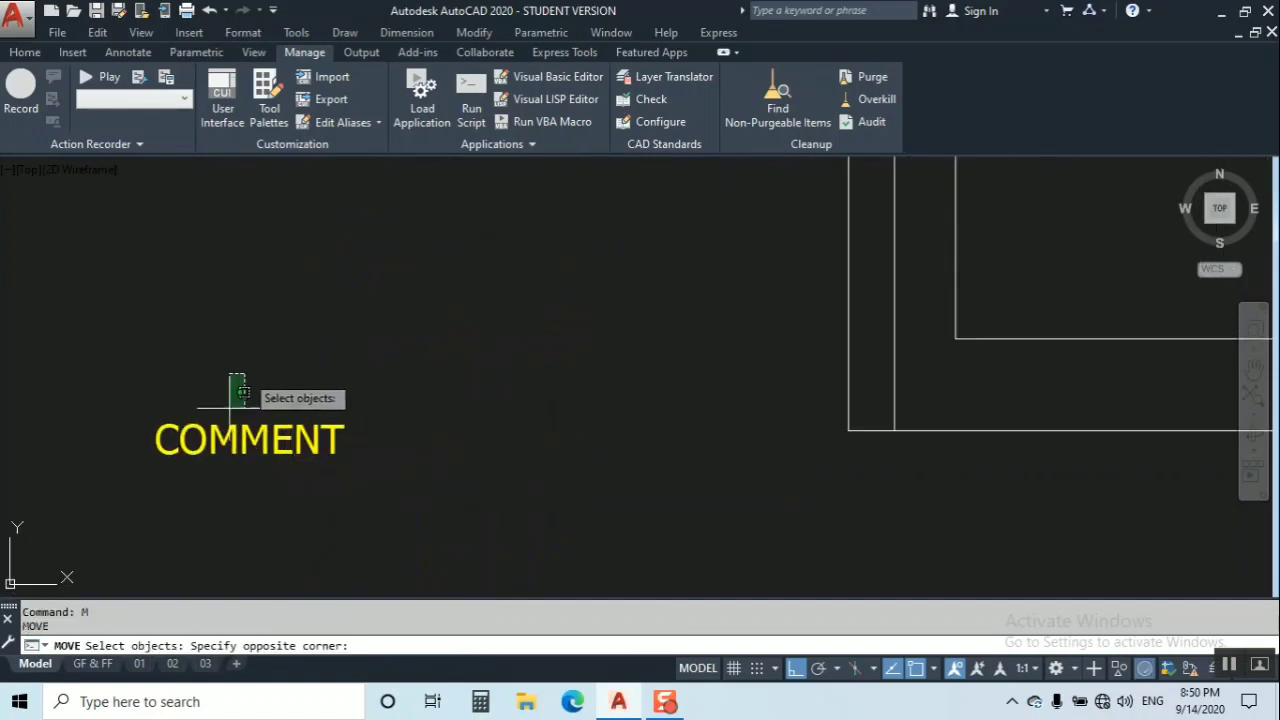
left_click(200, 470)
key("Return")
left_click(216, 442)
middle_click_drag(790, 350, 600, 436)
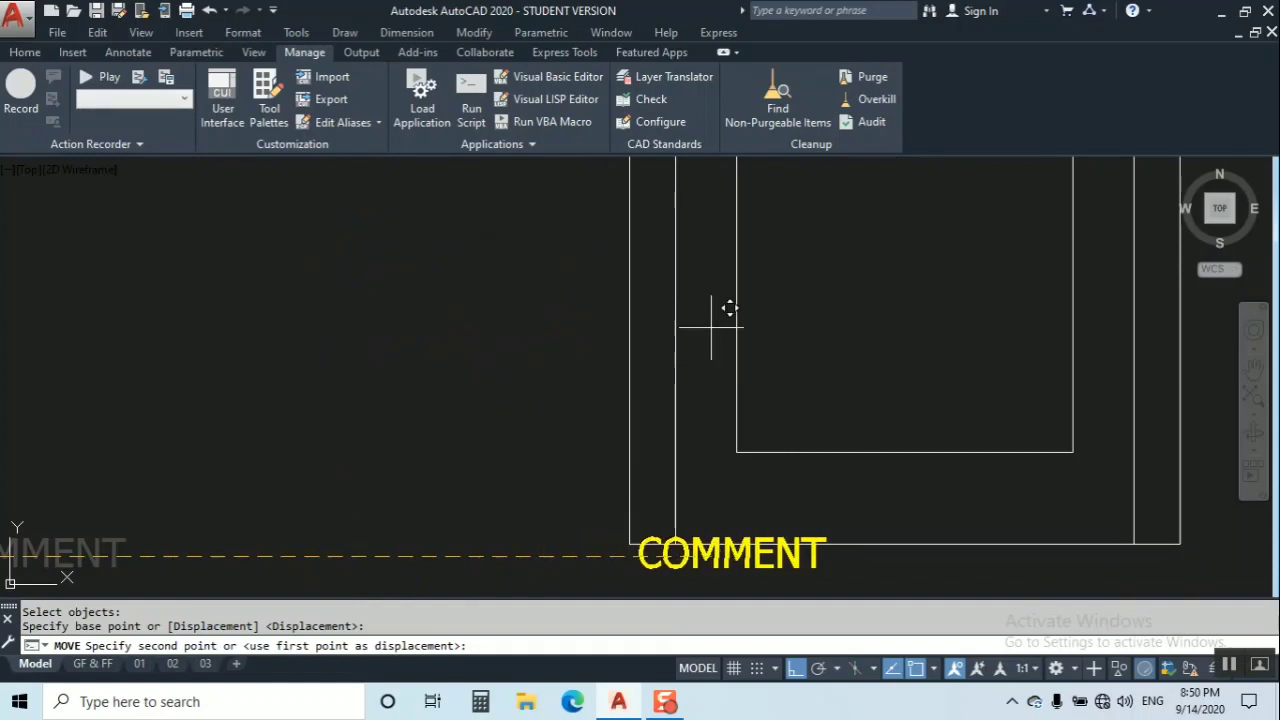
key("F8")
scroll(795, 455, "up", 2)
scroll(786, 462, "up", 1)
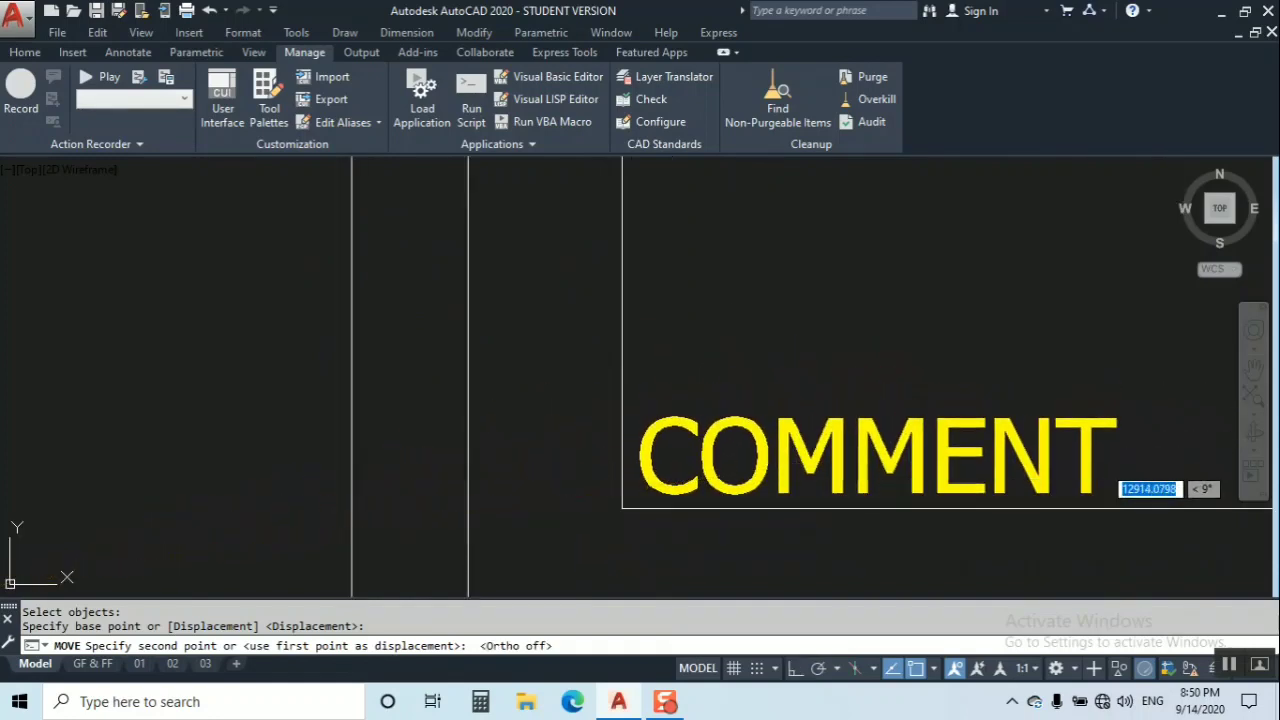
key("Escape")
Open the COMMENT attribute definition in Edit Attribute Definition.
scroll(790, 440, "down", 2)
scroll(775, 380, "down", 4)
middle_click_drag(770, 370, 616, 407)
scroll(600, 415, "down", 2)
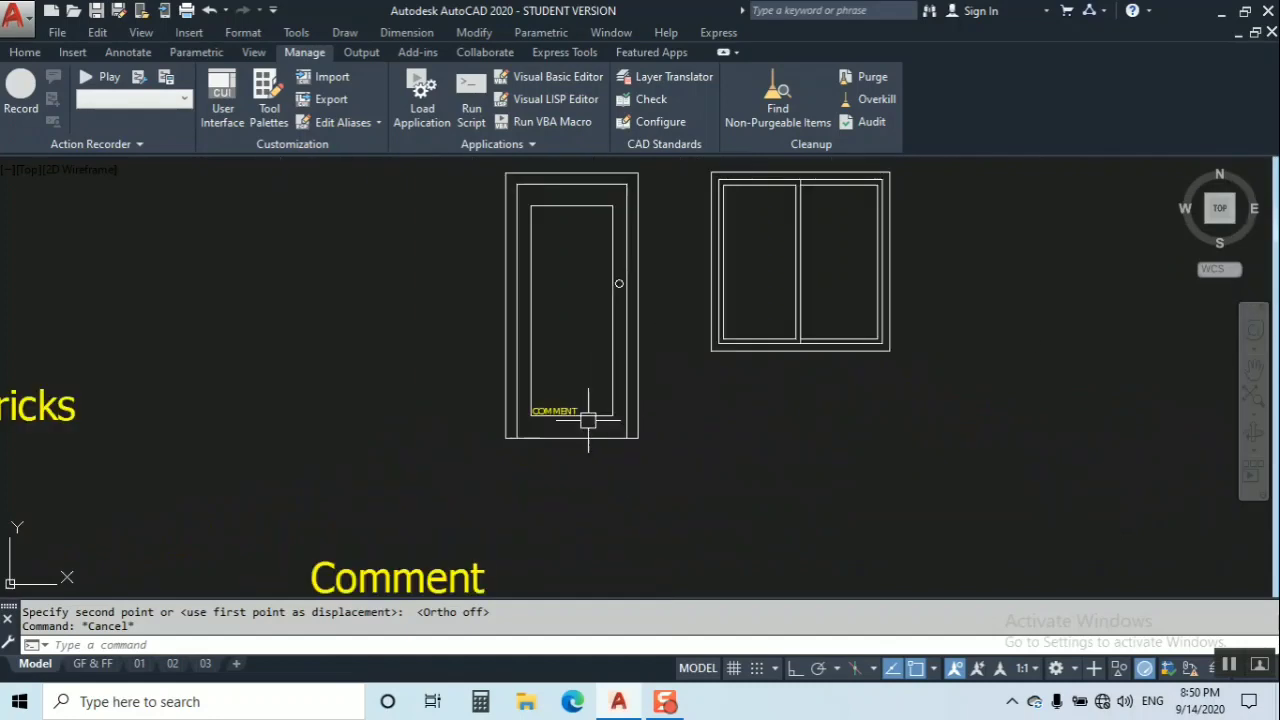
scroll(583, 430, "up", 3)
double_click(588, 455)
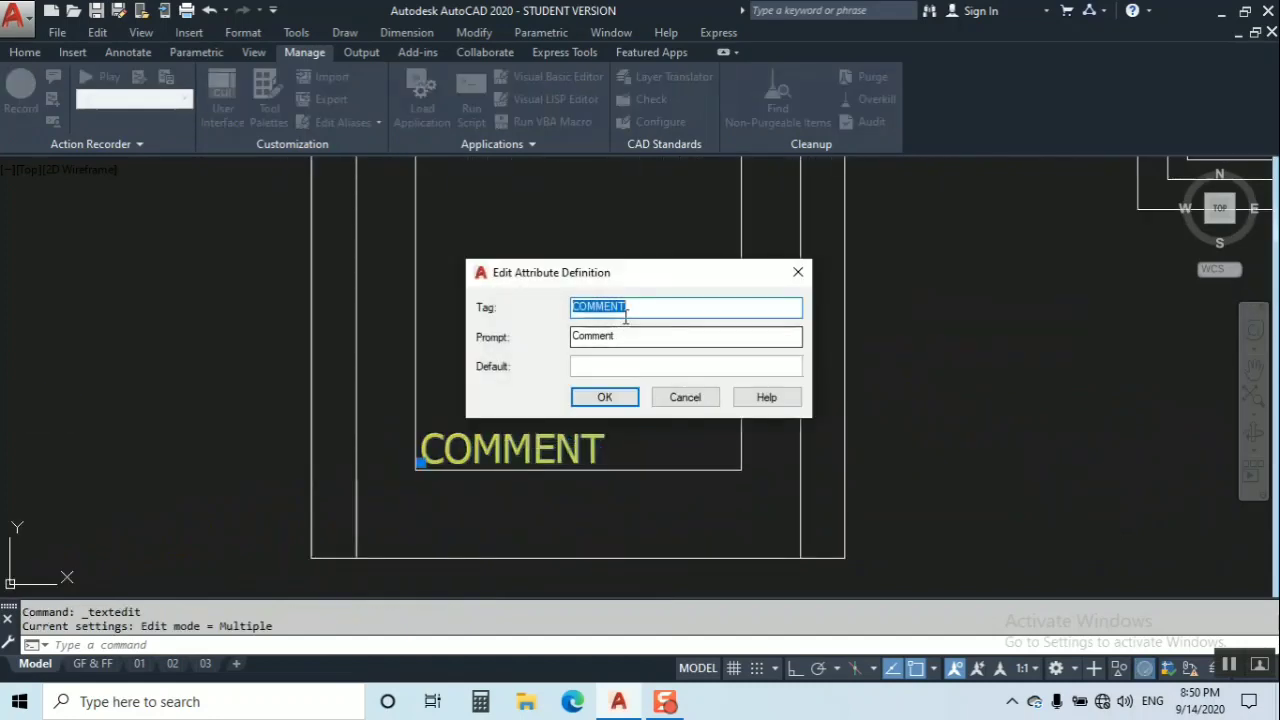
Change the attribute tag to DOOR, prompt to 'Home fruniture', default 3.00X1.00.
key("BackSpace")
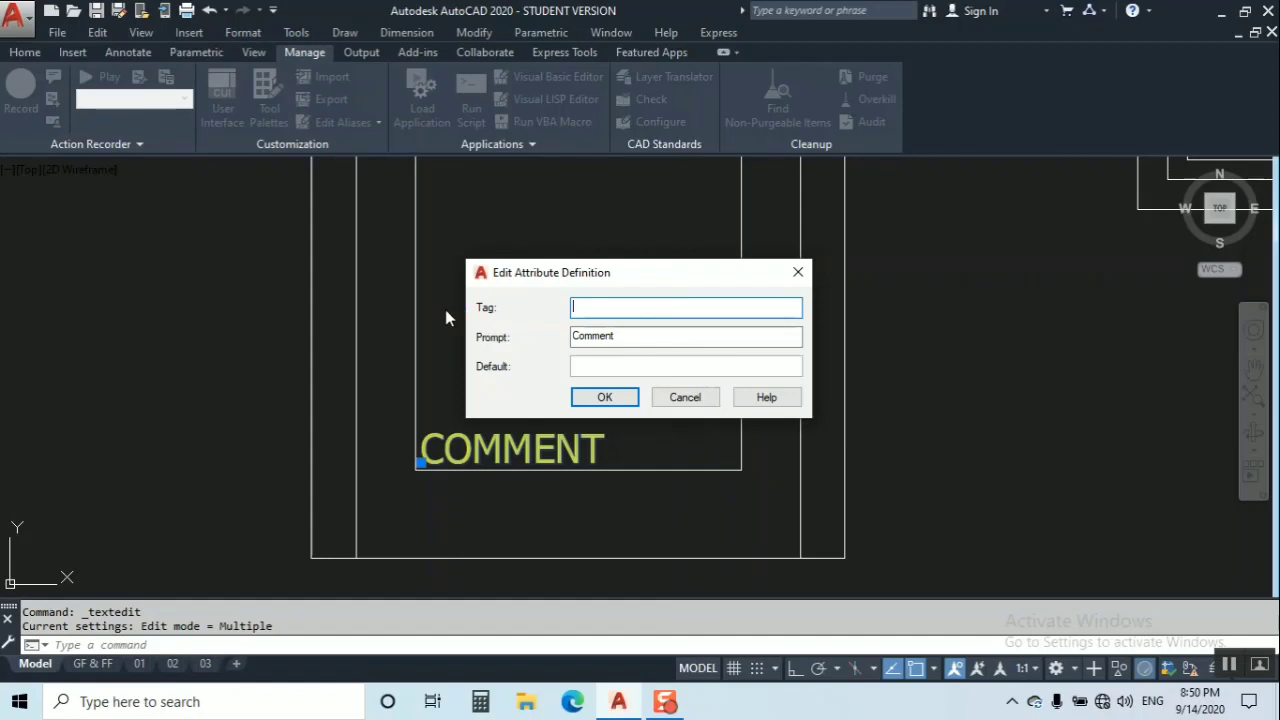
type("Door")
left_click(625, 336)
type("H")
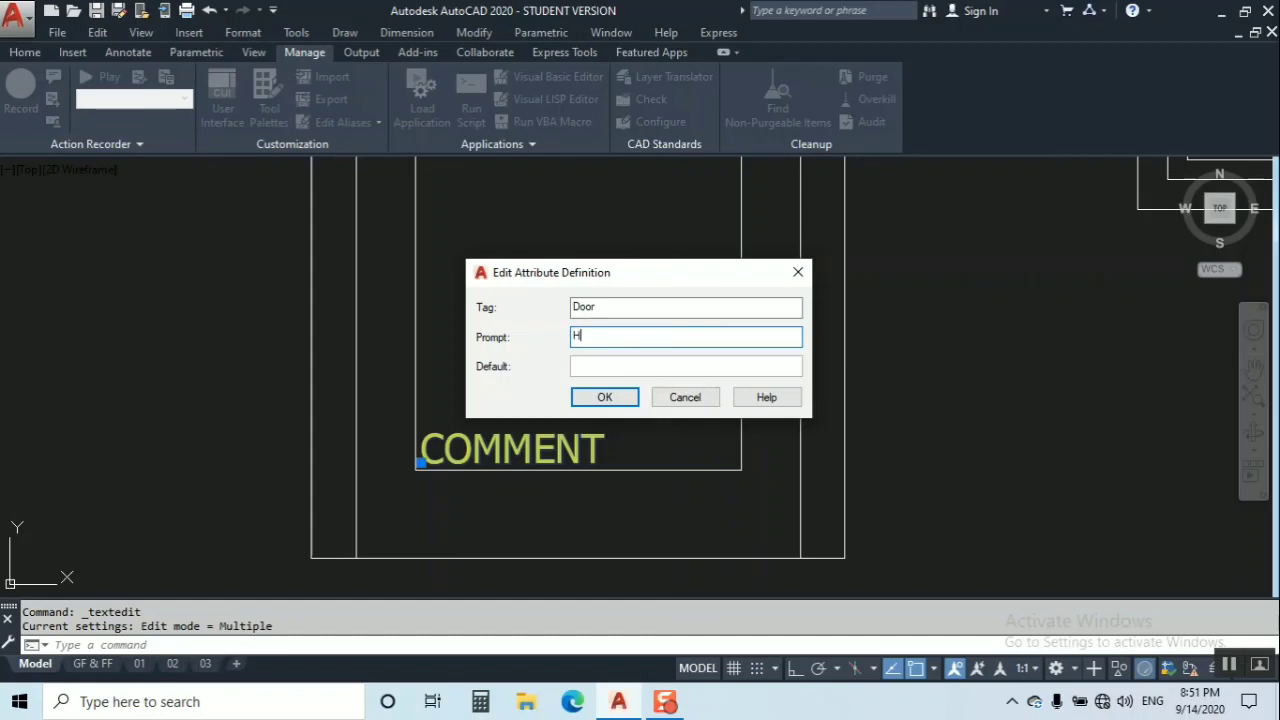
type("ome")
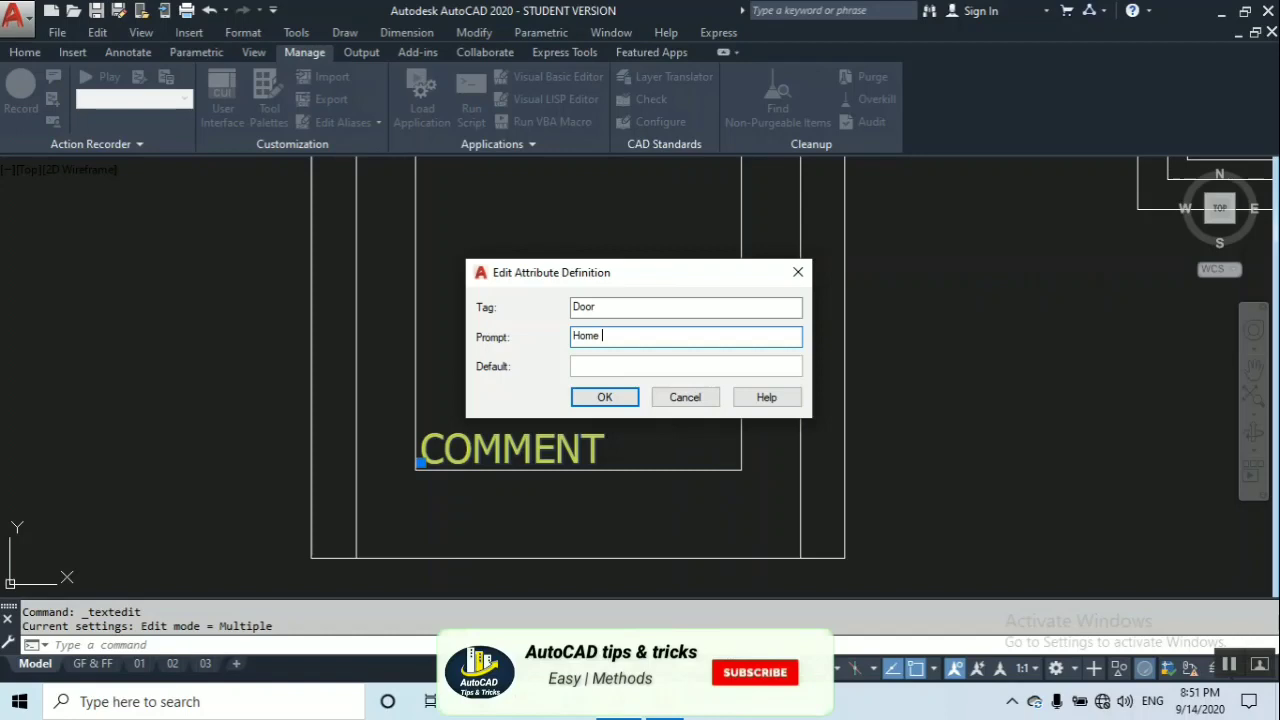
type(" fru")
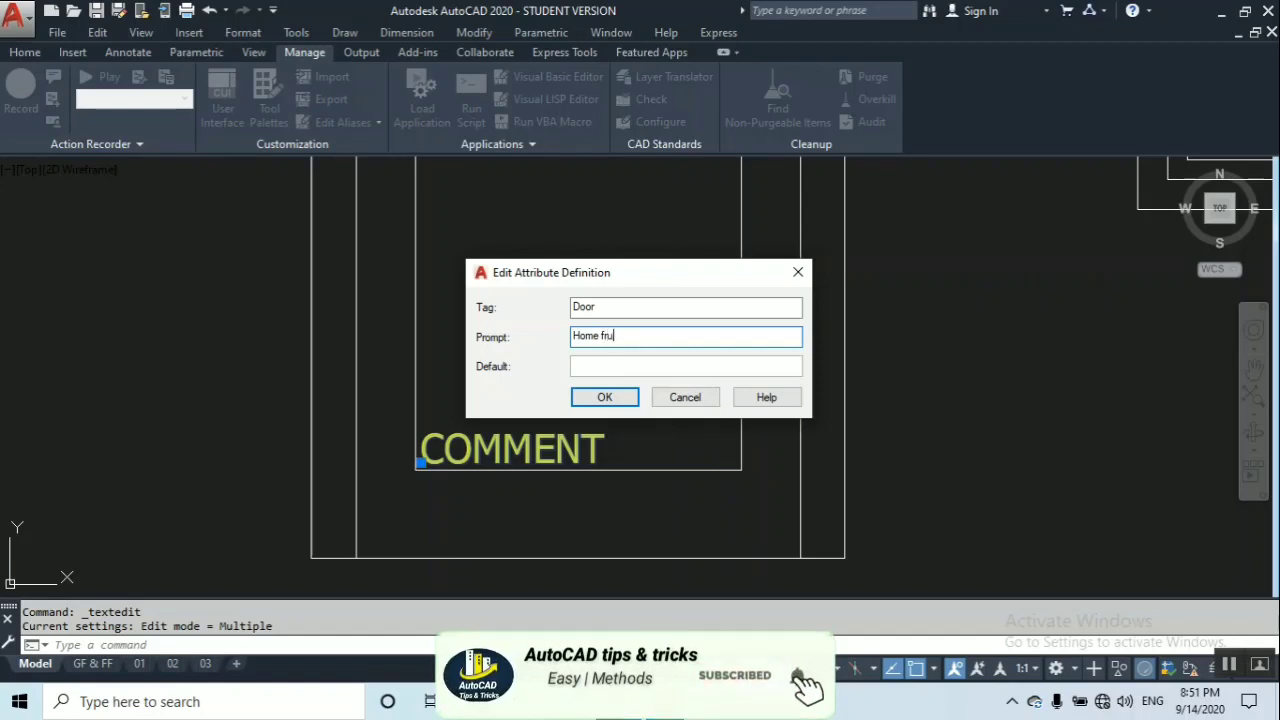
type("niture")
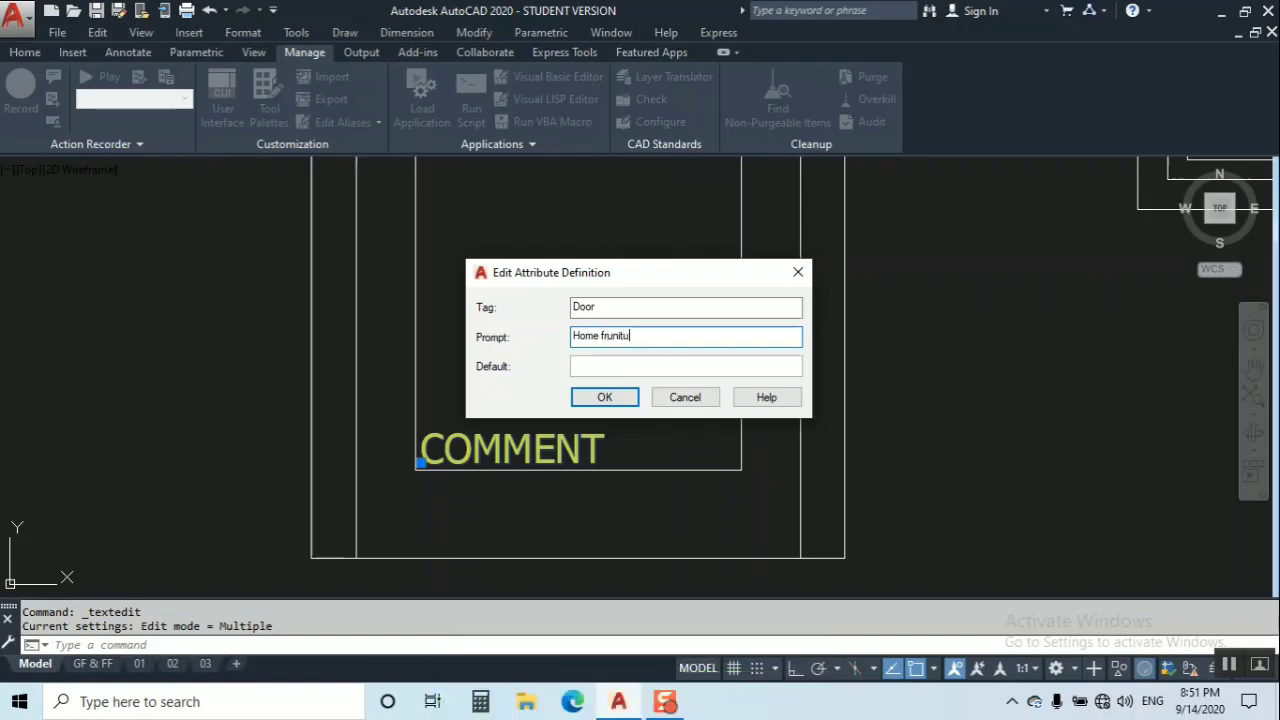
left_click(627, 367)
type("3.00X1.00")
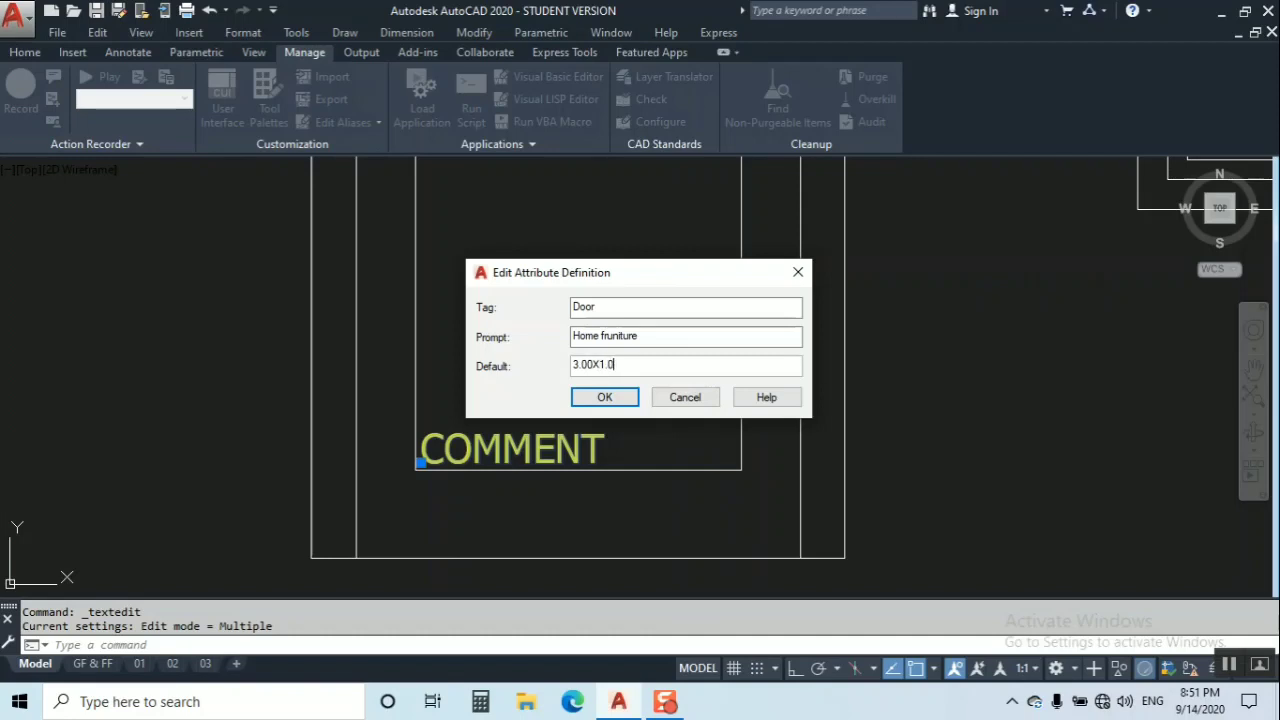
left_click(605, 398)
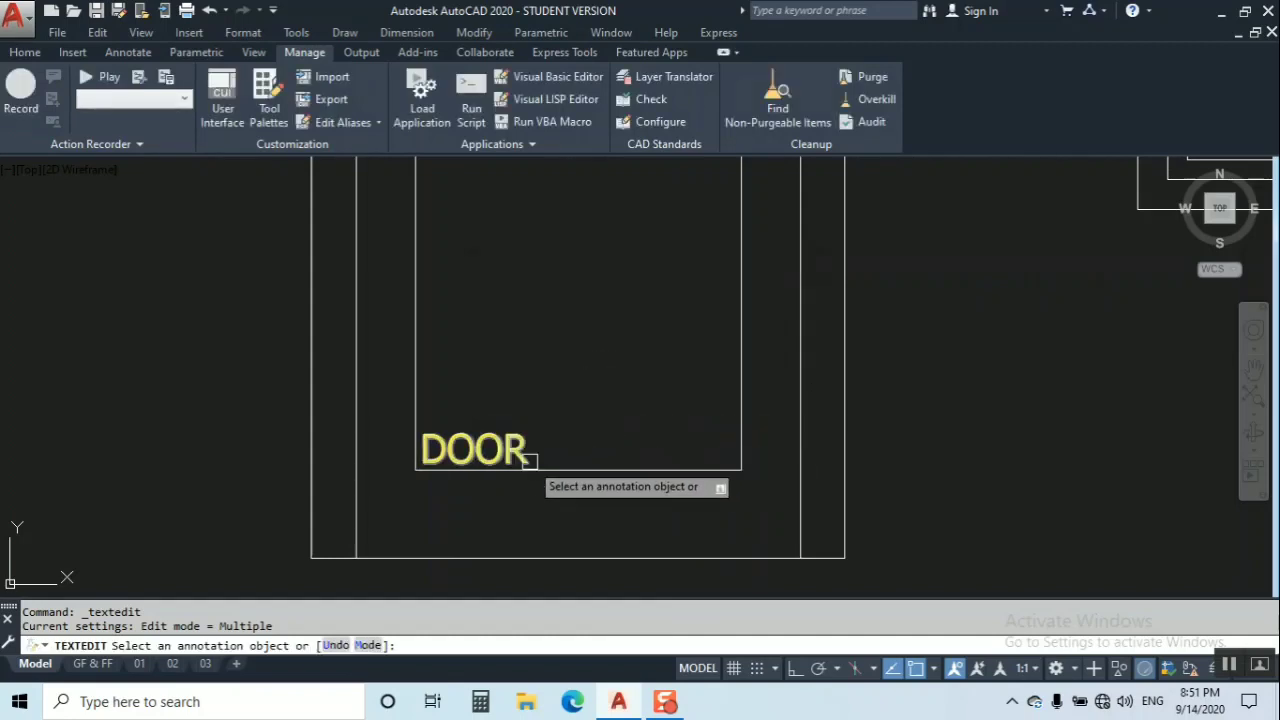
Recheck the DOOR attribute definition and close it unchanged.
key("Escape")
scroll(530, 460, "down", 5)
scroll(543, 386, "up", 2)
scroll(508, 443, "up", 2)
scroll(496, 476, "up", 2)
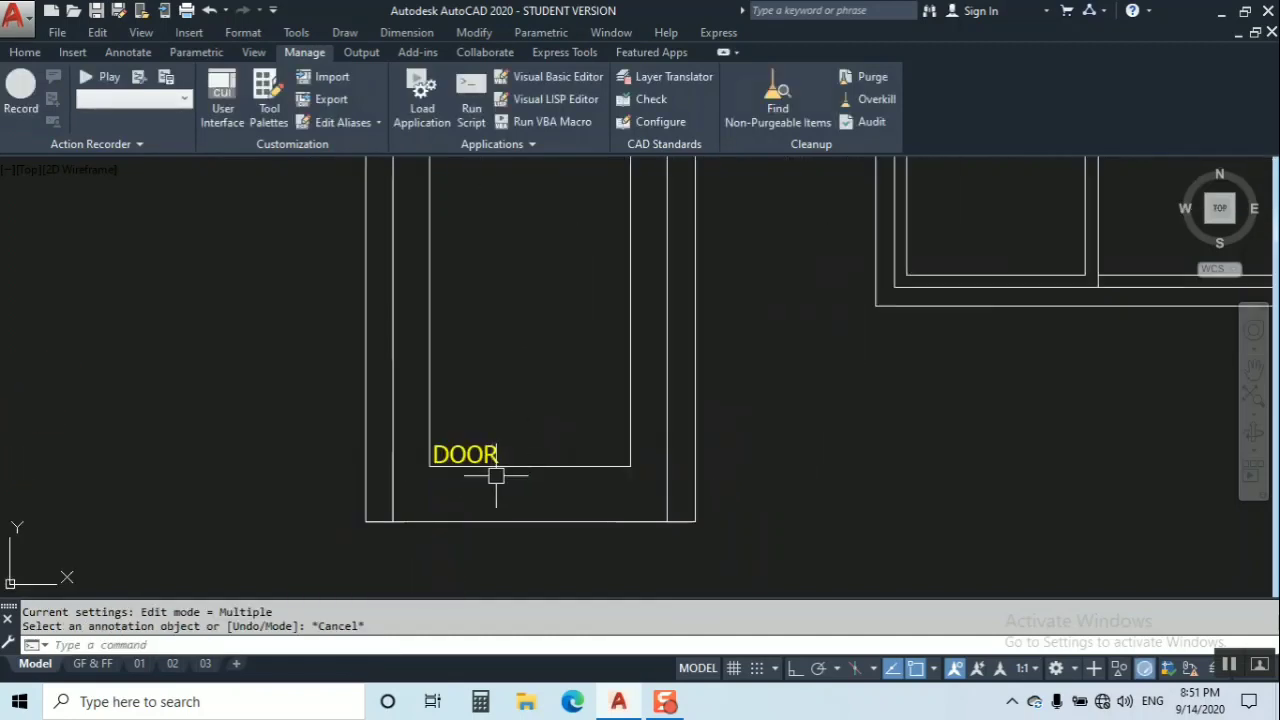
scroll(505, 450, "up", 3)
scroll(430, 457, "down", 3)
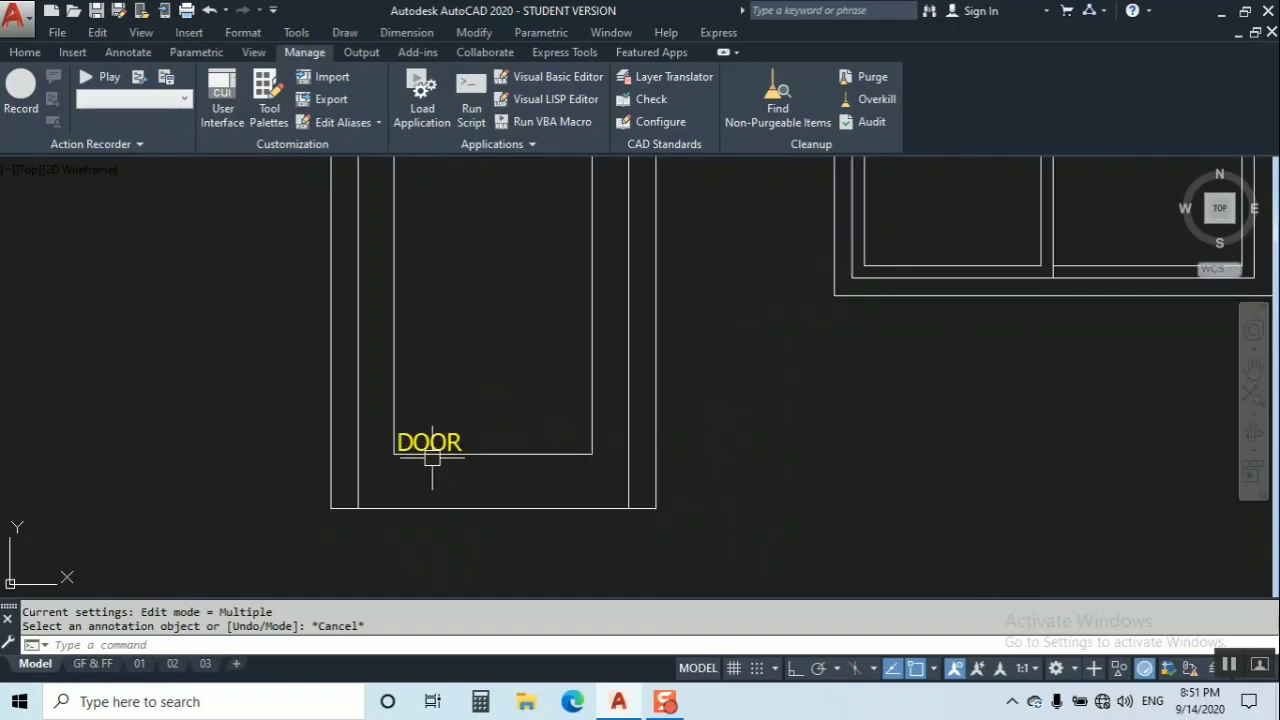
scroll(445, 445, "up", 2)
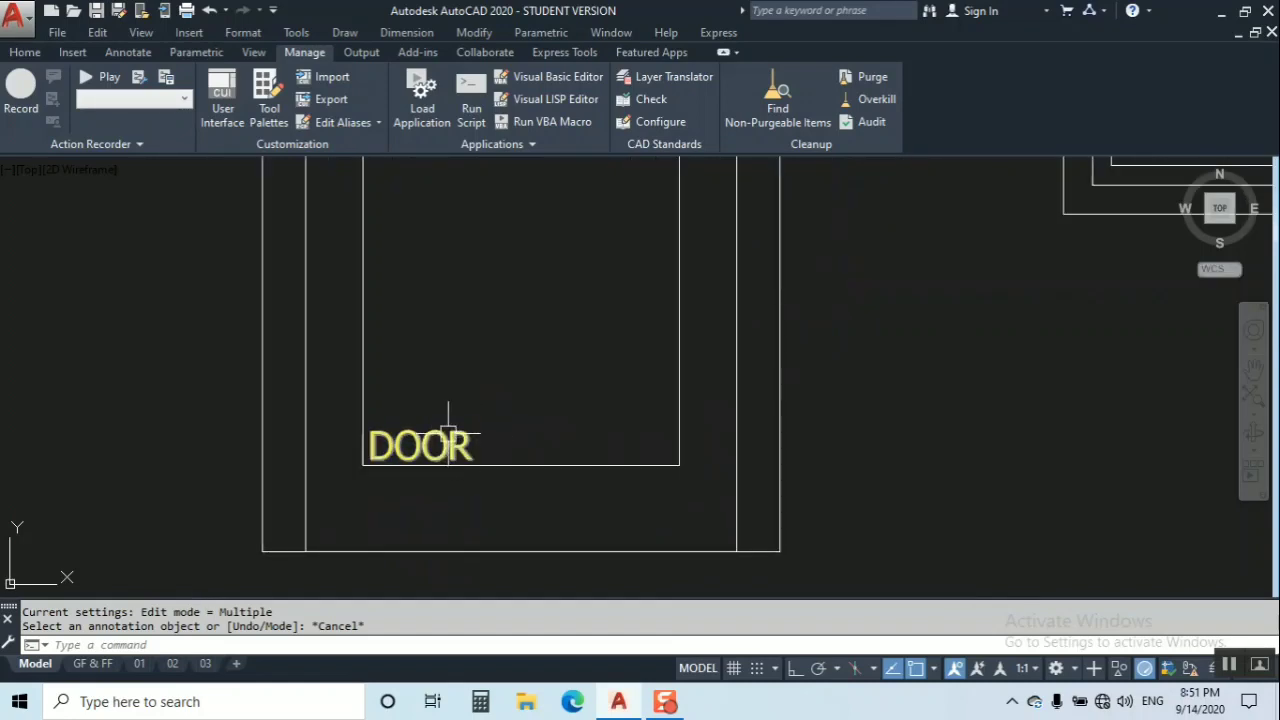
double_click(449, 445)
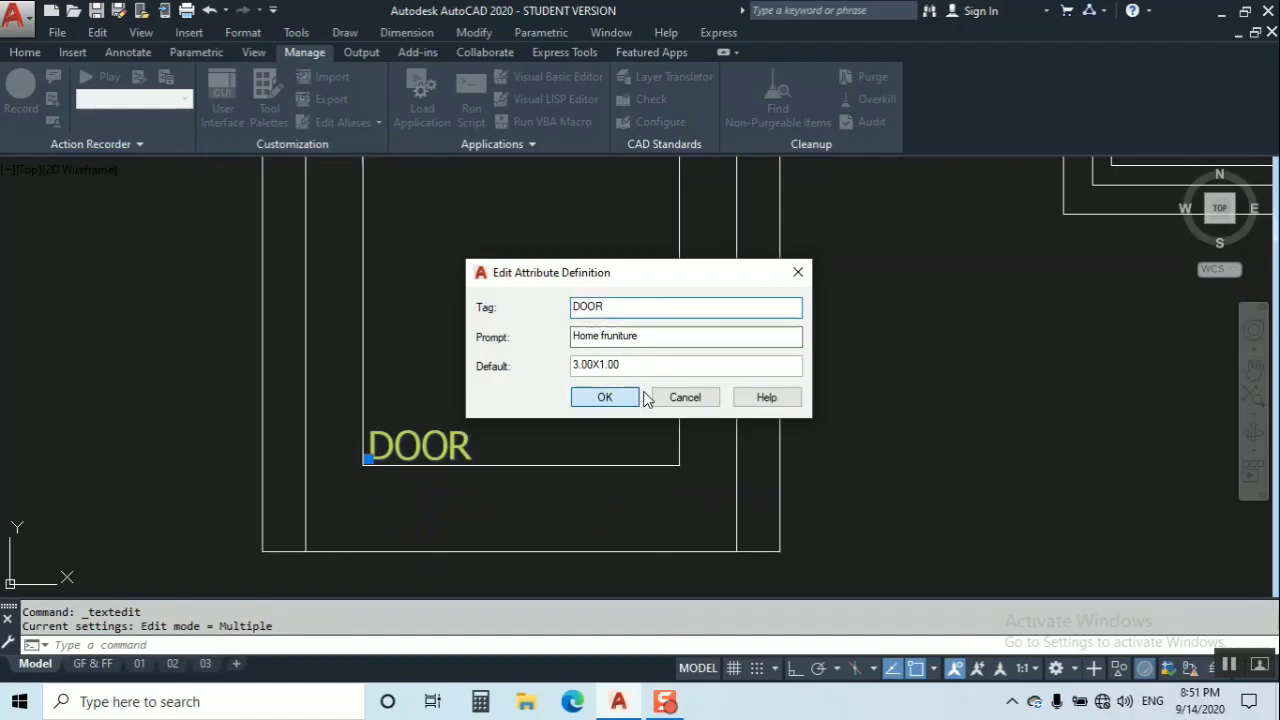
left_click(597, 390)
Window-select the door and its DOOR label for scaling with SC.
scroll(586, 354, "down", 5)
scroll(571, 409, "up", 3)
middle_click_drag(571, 409, 537, 382)
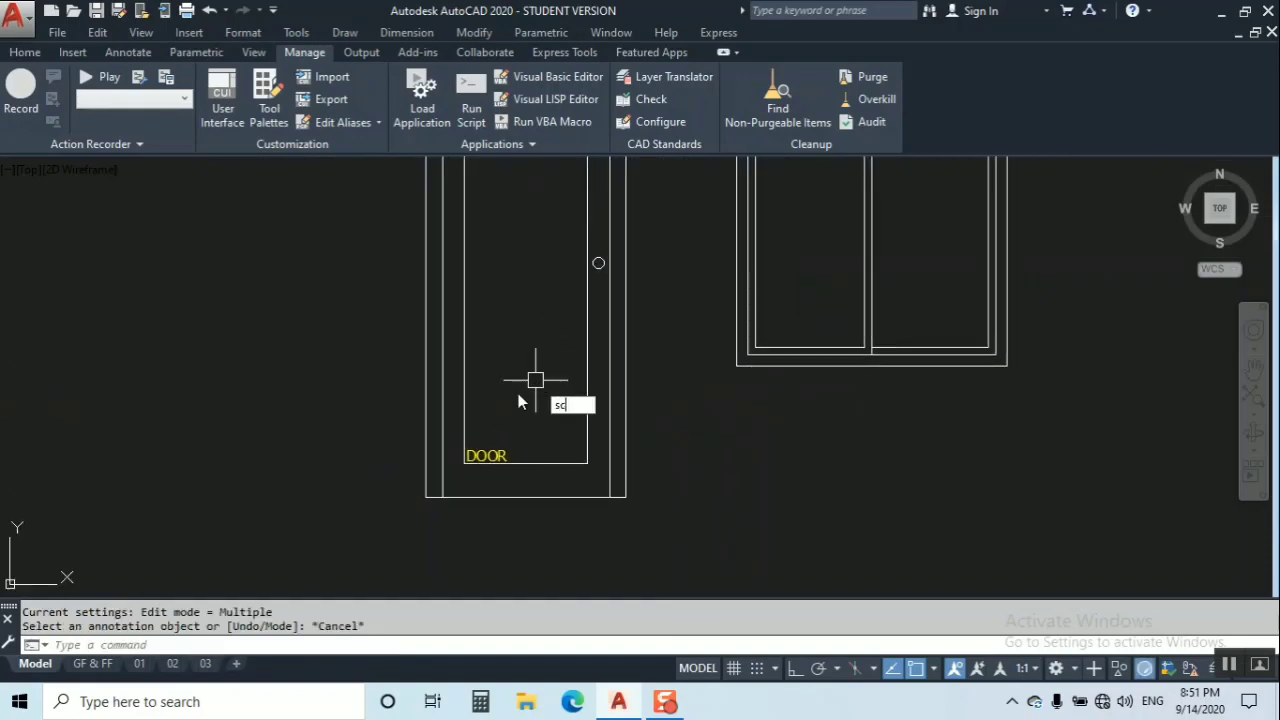
type("sc")
key("Return")
left_click(514, 357)
left_click(482, 458)
left_click(512, 377)
left_click(458, 508)
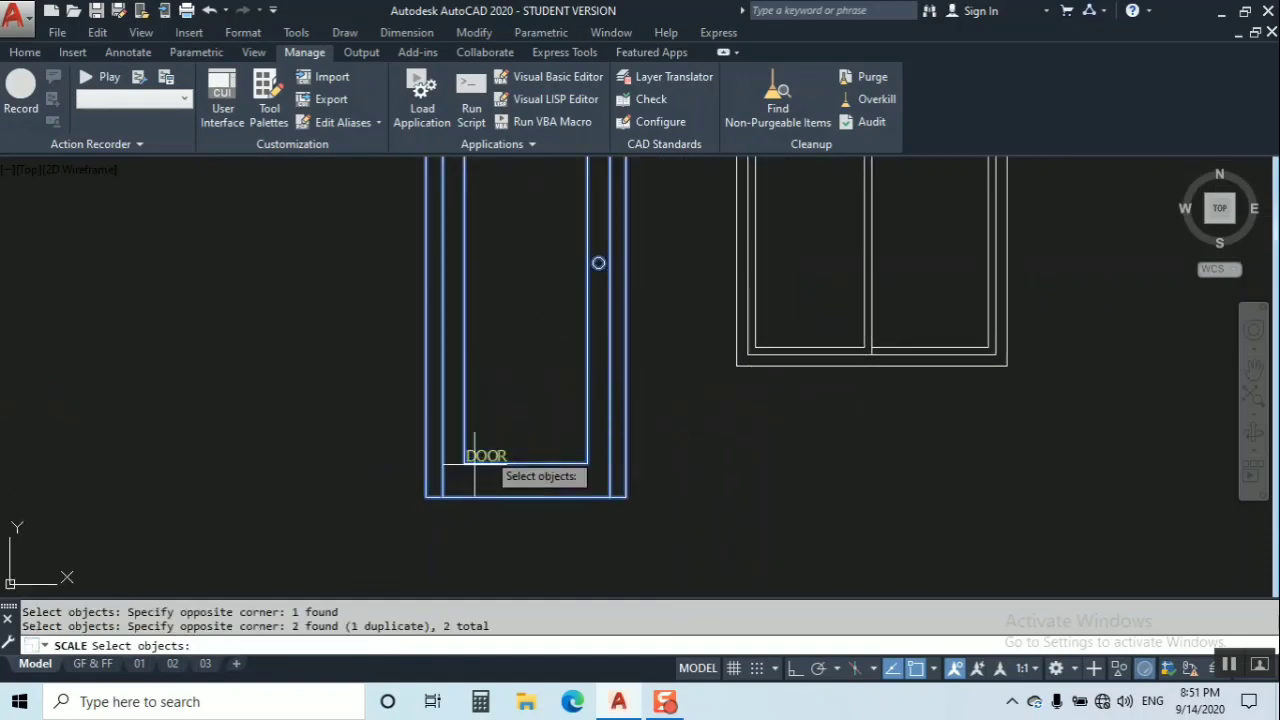
key("Return")
Pick a scale base point and size, then cancel, leaving the door unchanged.
left_click(538, 391)
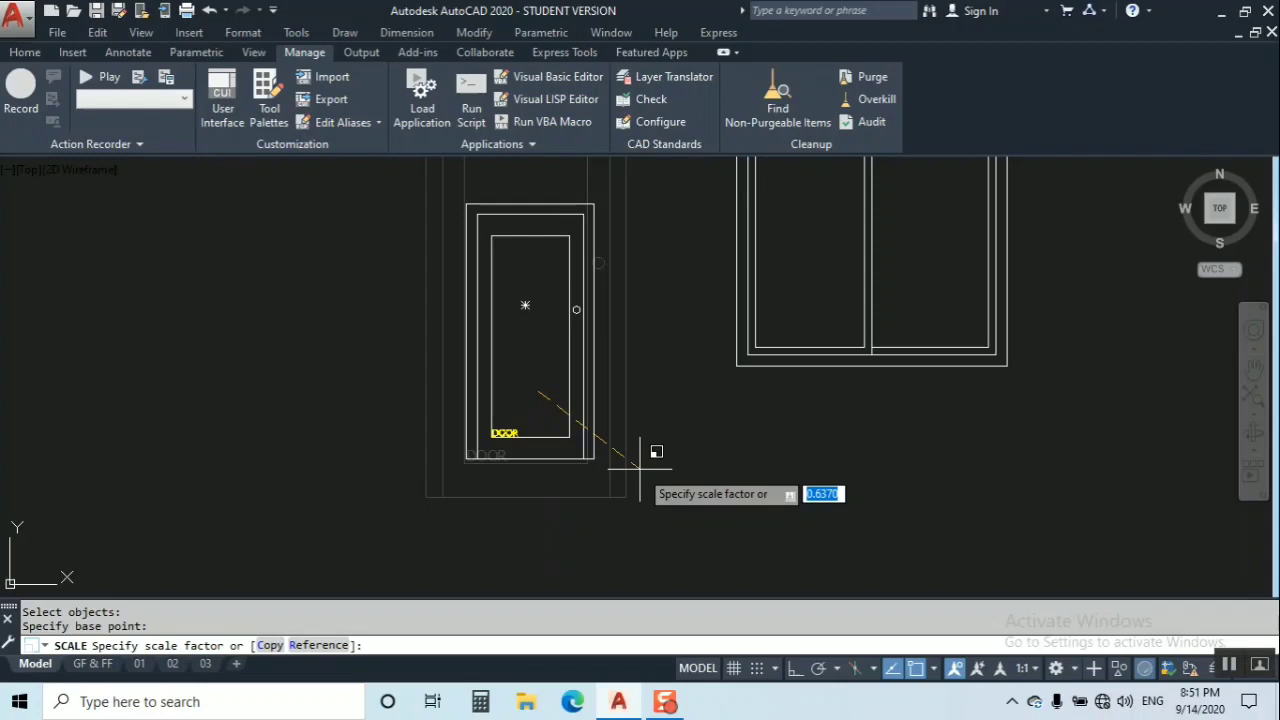
left_click(675, 464)
key("Escape")
scroll(506, 445, "up", 3)
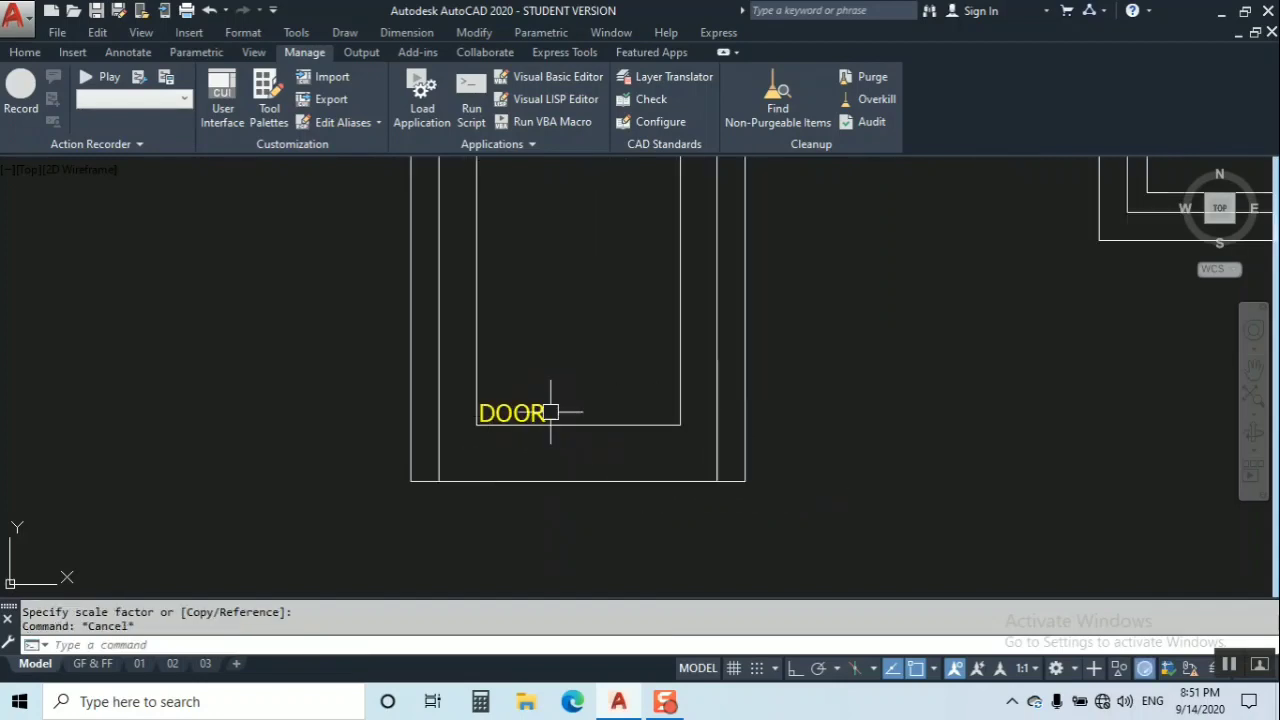
scroll(563, 417, "up", 3)
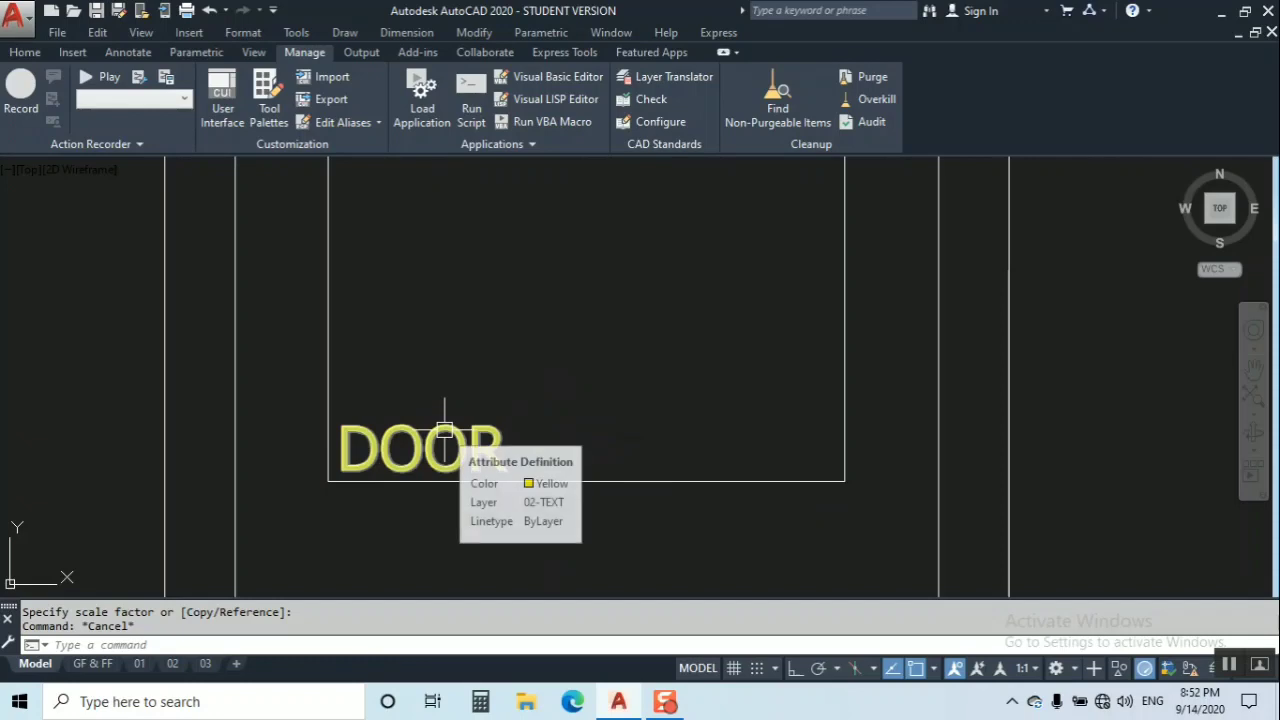
double_click(445, 430)
key("Tab")
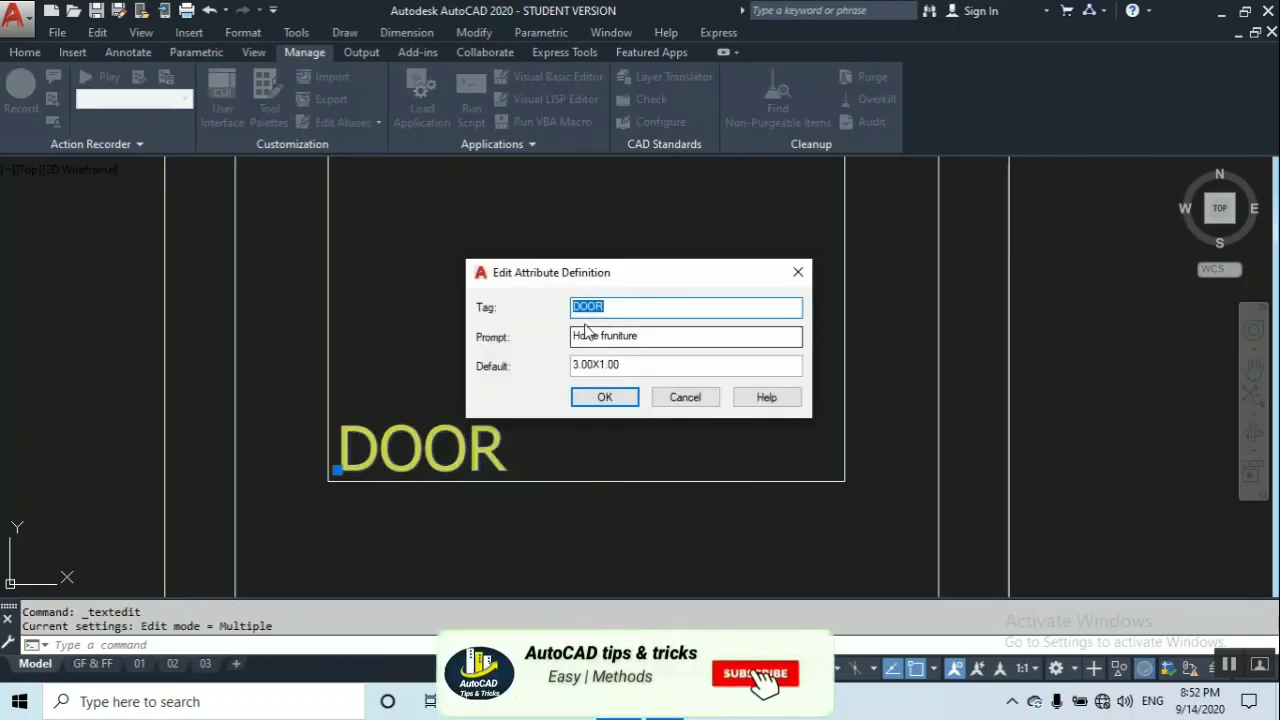
left_click(662, 337)
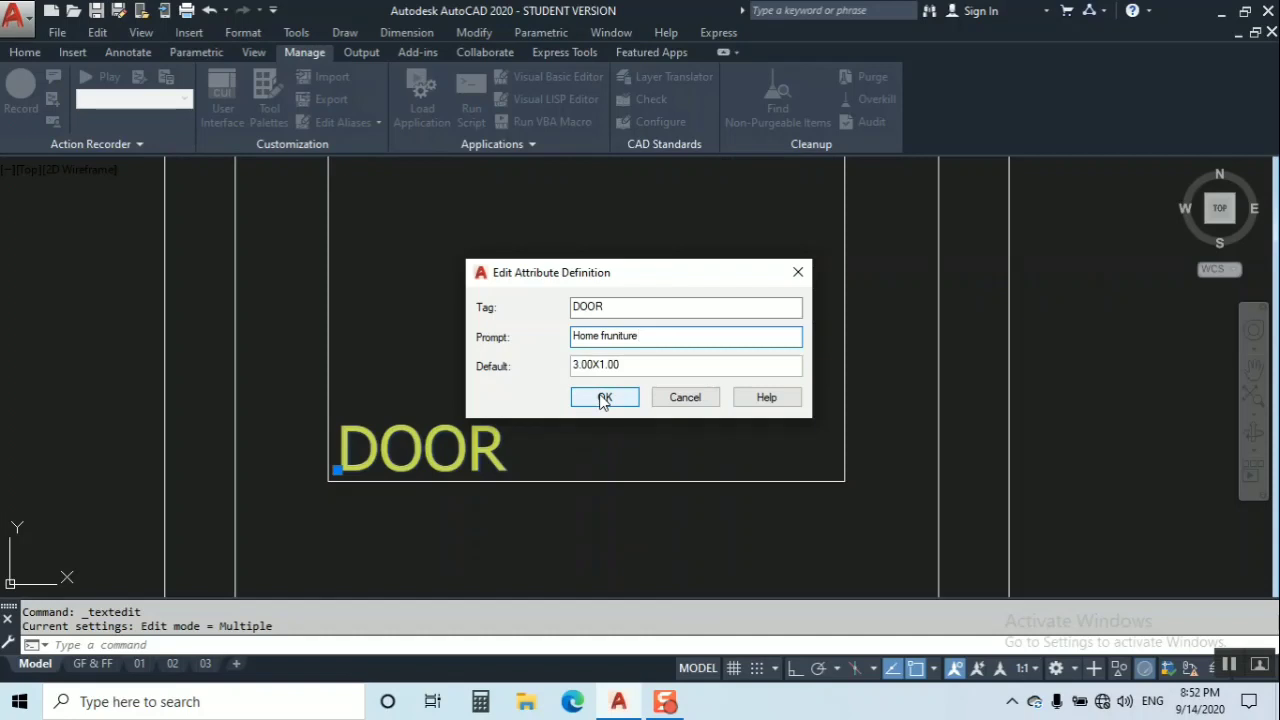
left_click(604, 398)
scroll(575, 390, "down", 5)
key("Escape")
Copy a Comment text to the right of the other labels.
scroll(539, 366, "up", 8)
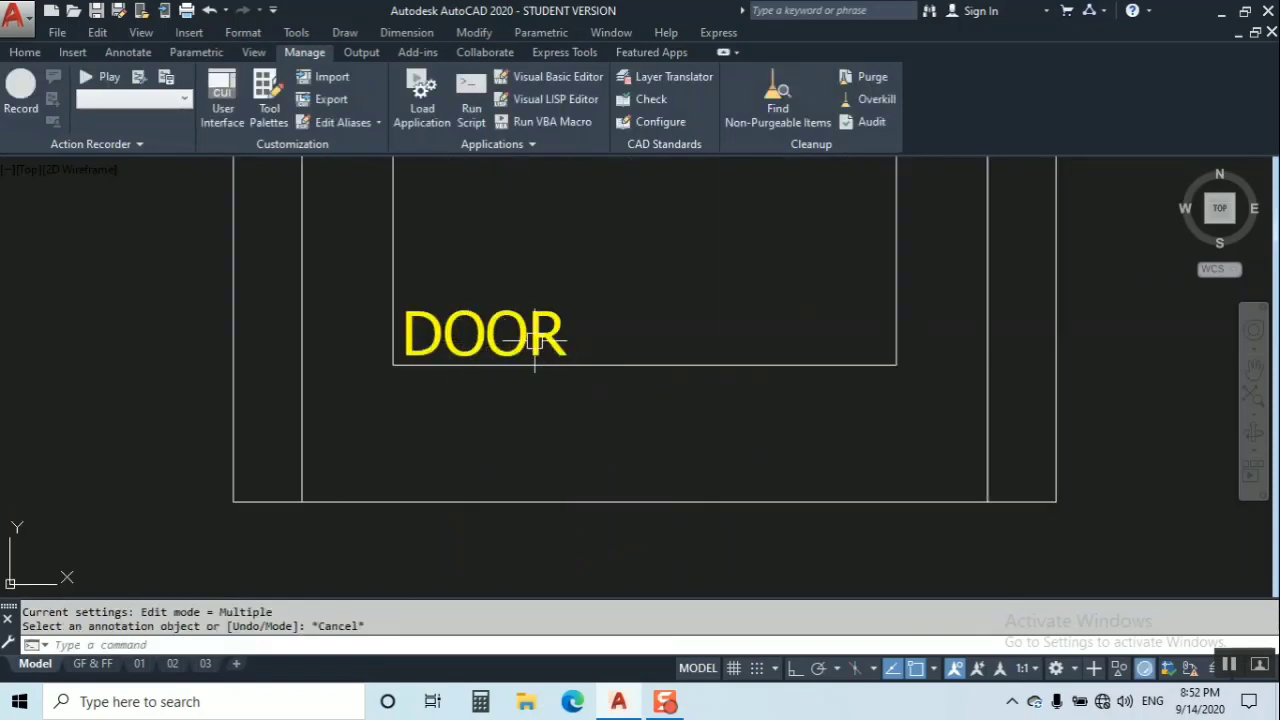
scroll(490, 372, "down", 4)
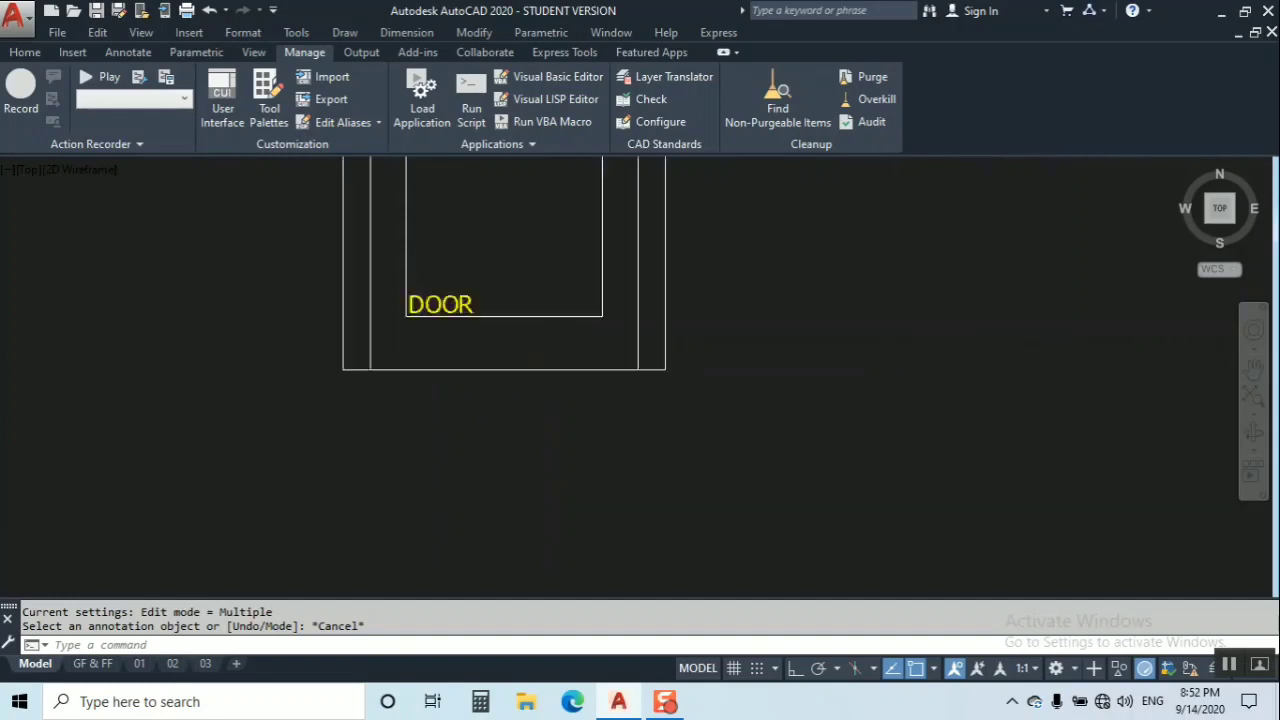
scroll(540, 390, "down", 1)
key("Escape")
type("ct o")
key("Return")
scroll(400, 366, "down", 3)
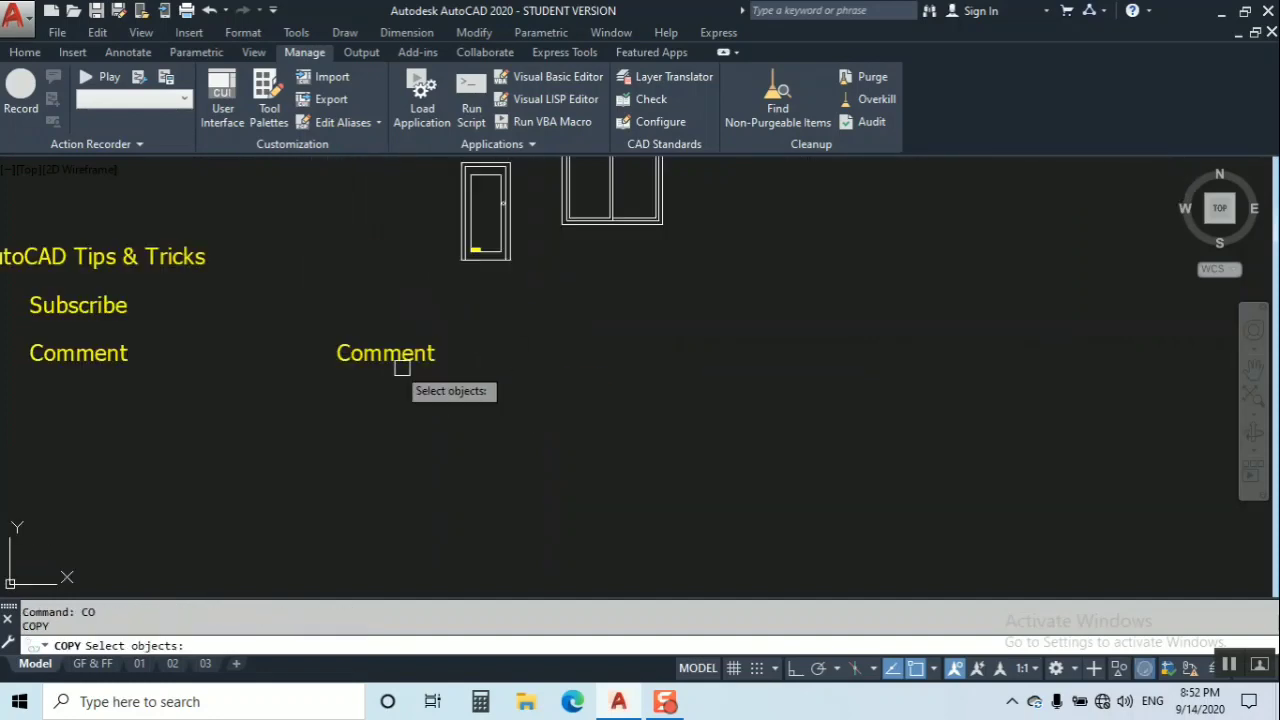
scroll(400, 366, "up", 4)
left_click(390, 378)
key("Return")
scroll(500, 340, "down", 3)
scroll(600, 360, "down", 2)
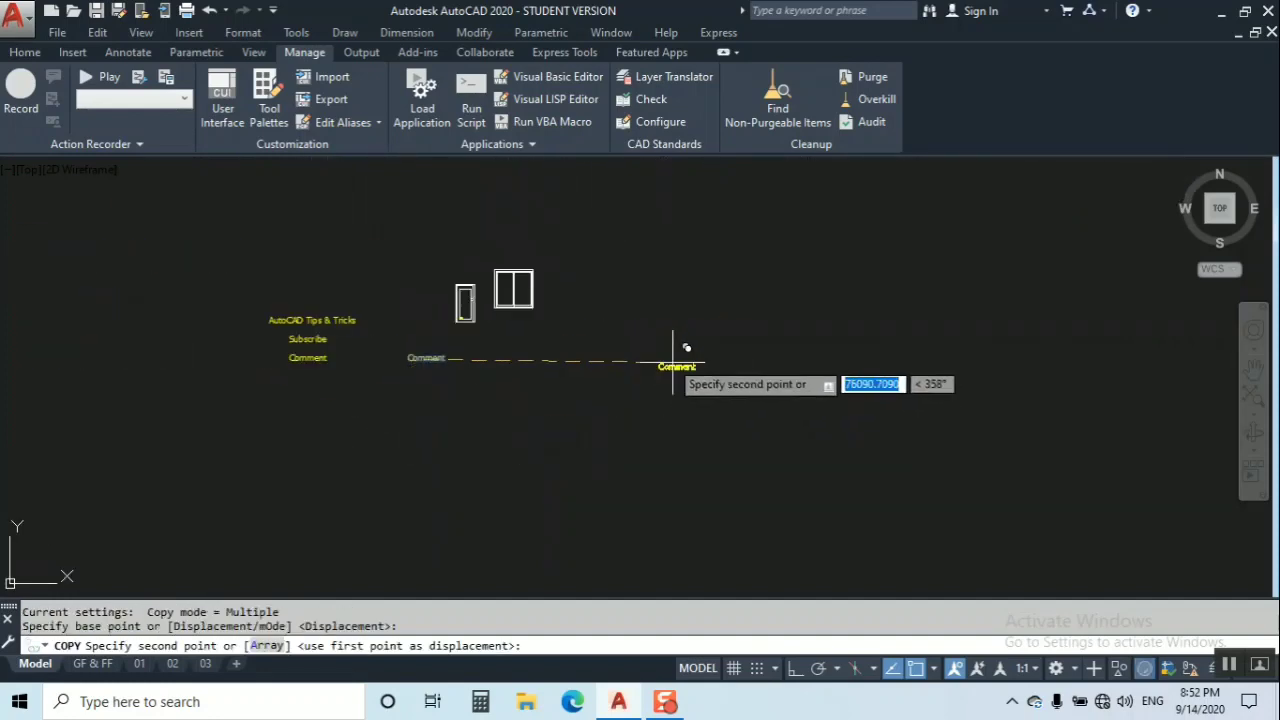
scroll(612, 374, "up", 1)
Convert the copied Comment text to multiline text with Express Convert Text to Mtext.
left_click(608, 303)
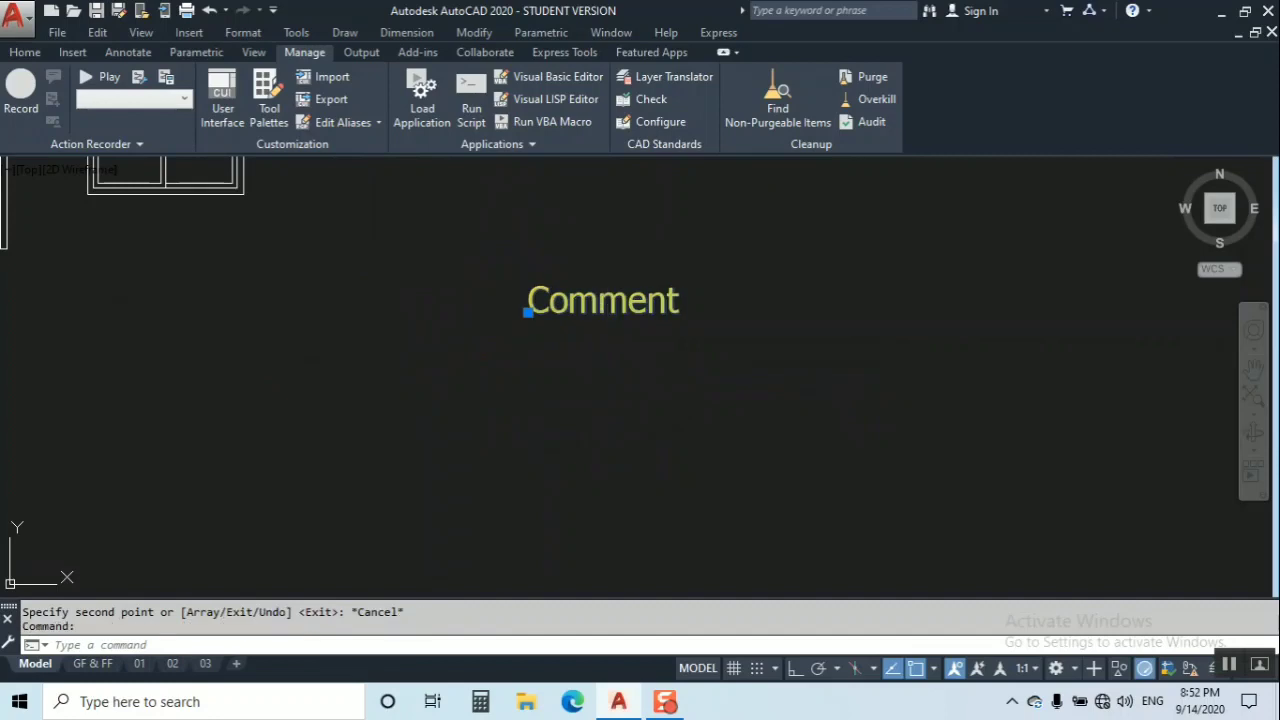
double_click(600, 318)
key("Escape")
left_click_drag(491, 349, 529, 340)
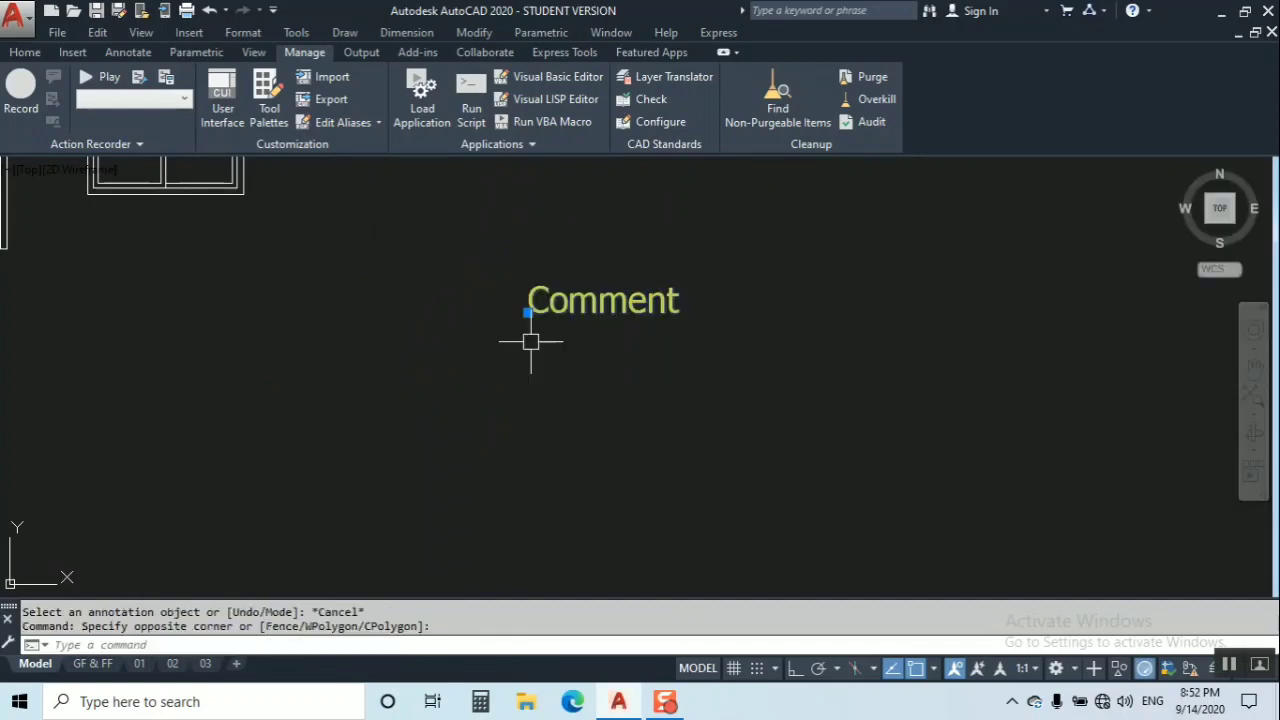
left_click_drag(594, 293, 586, 323)
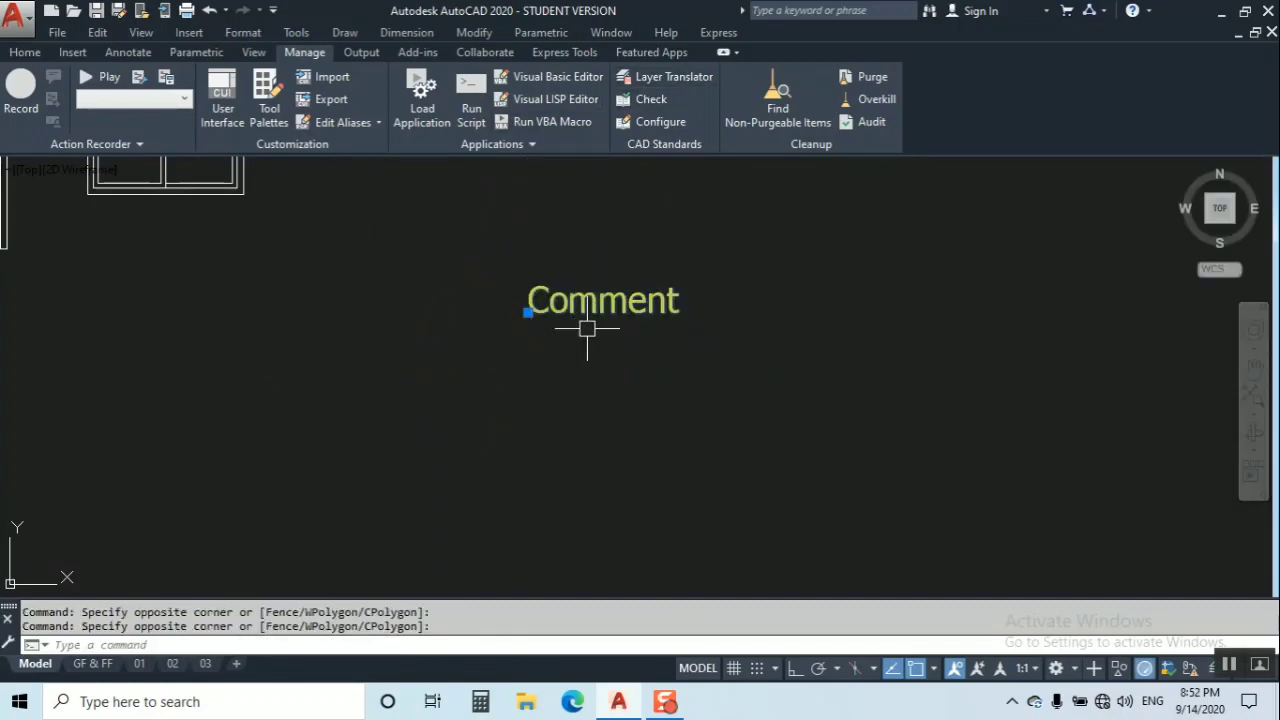
left_click(717, 32)
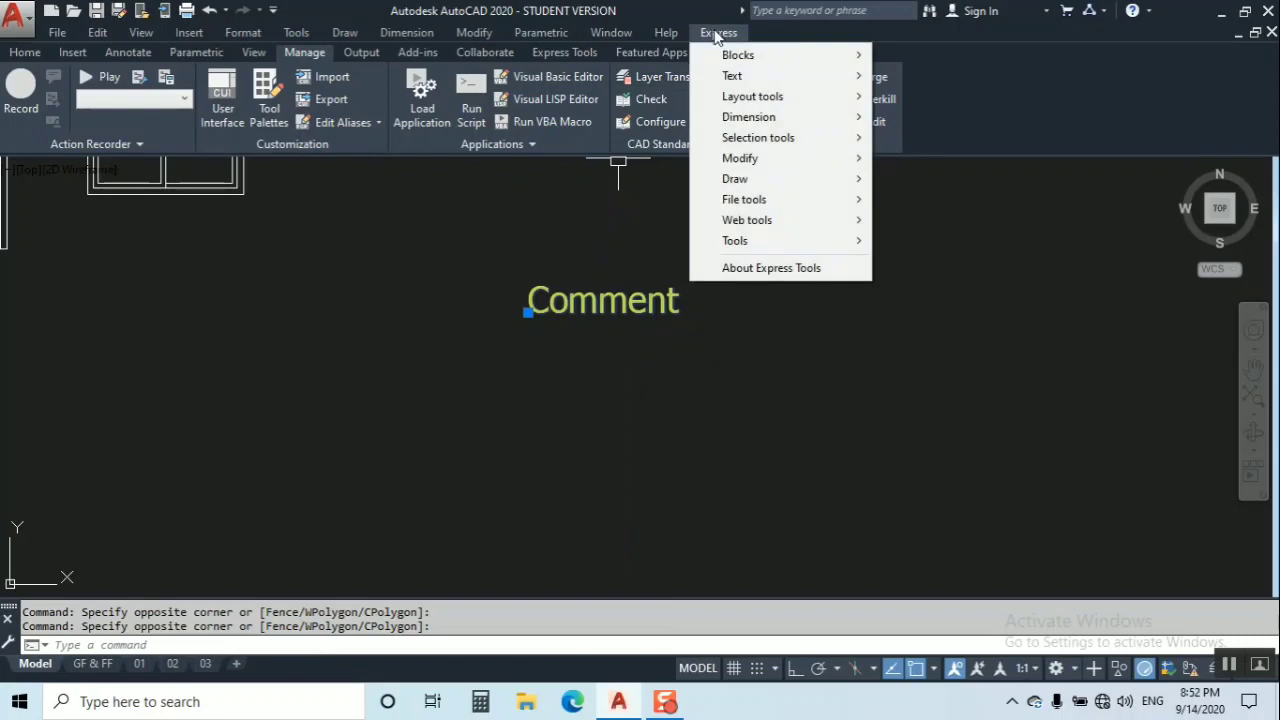
mouse_move(732, 76)
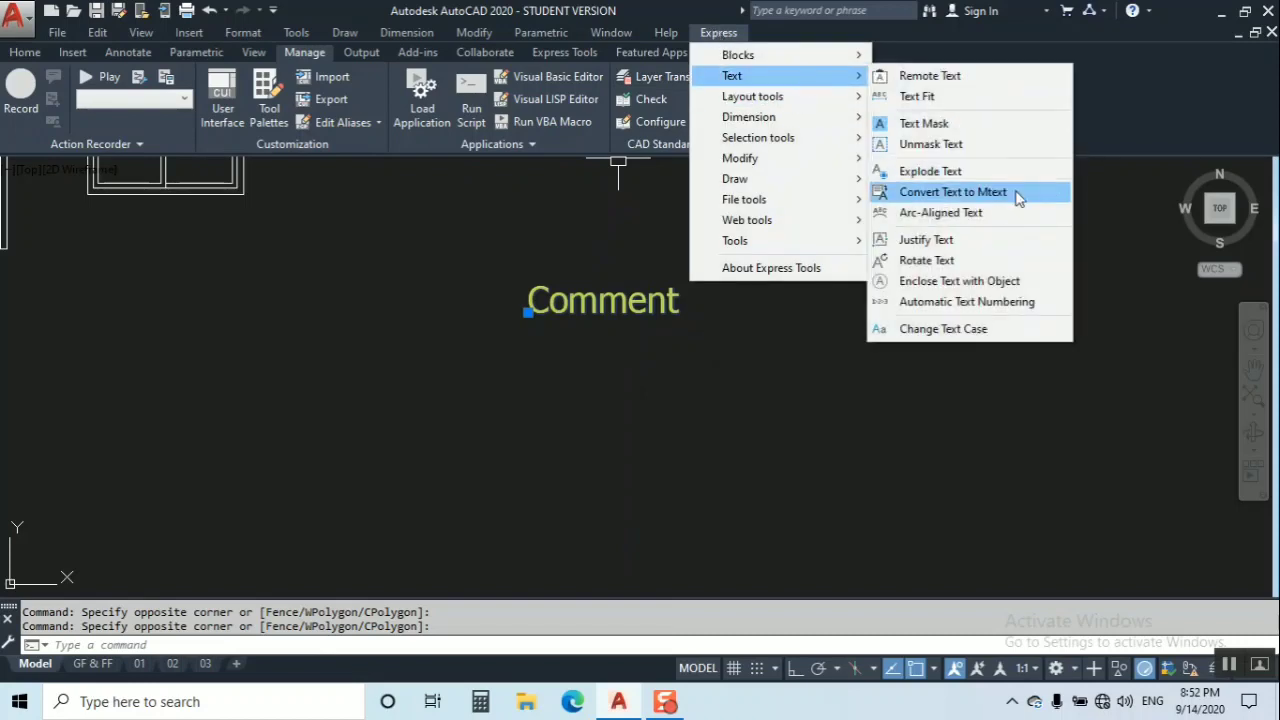
left_click(953, 192)
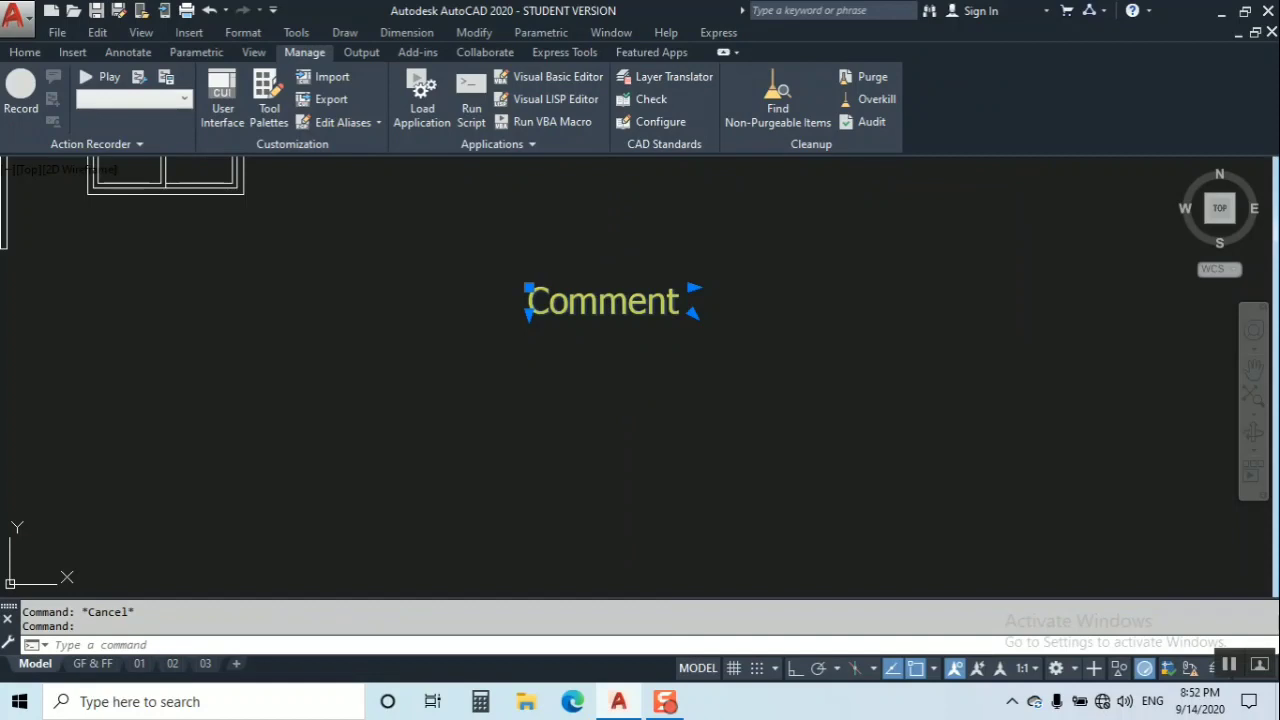
Explode the converted Comment mtext back into plain text.
double_click(570, 302)
key("Escape")
left_click(585, 326)
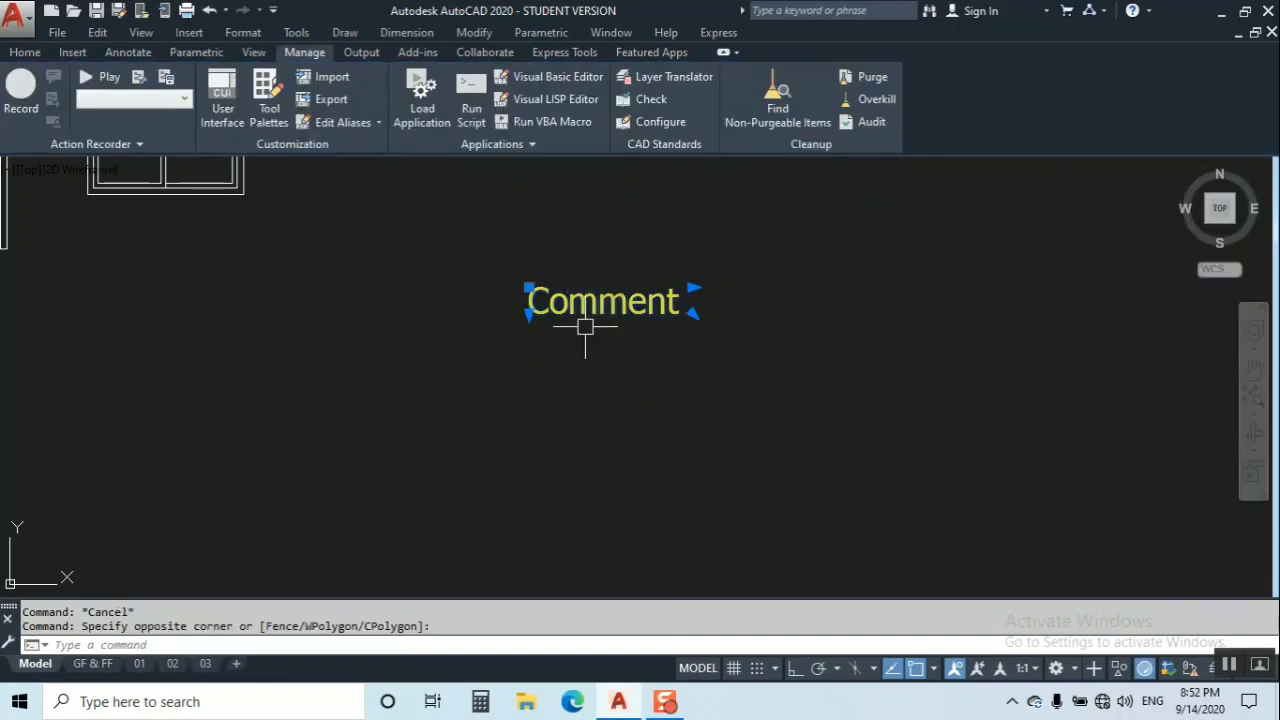
type("x")
key("Return")
Place thirteen copies of the Comment text around the door and window.
key("Escape")
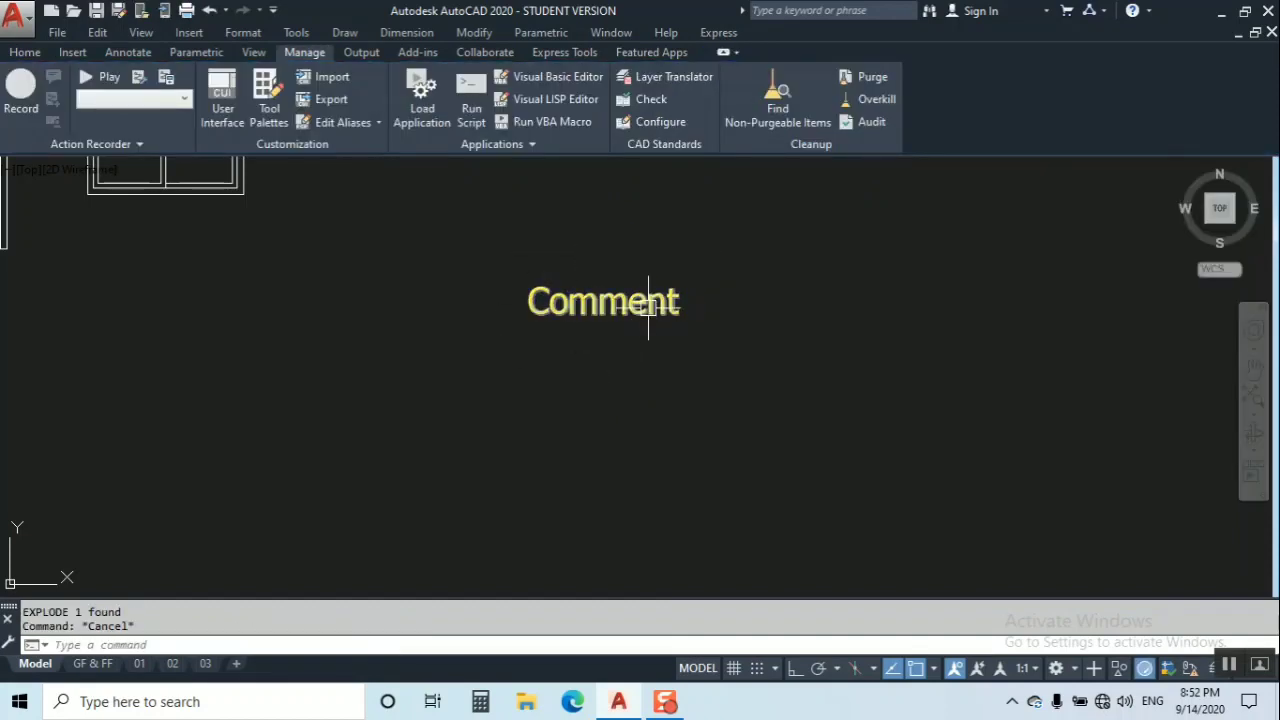
type("co")
key("Return")
left_click_drag(646, 261, 611, 357)
key("Return")
left_click(590, 350)
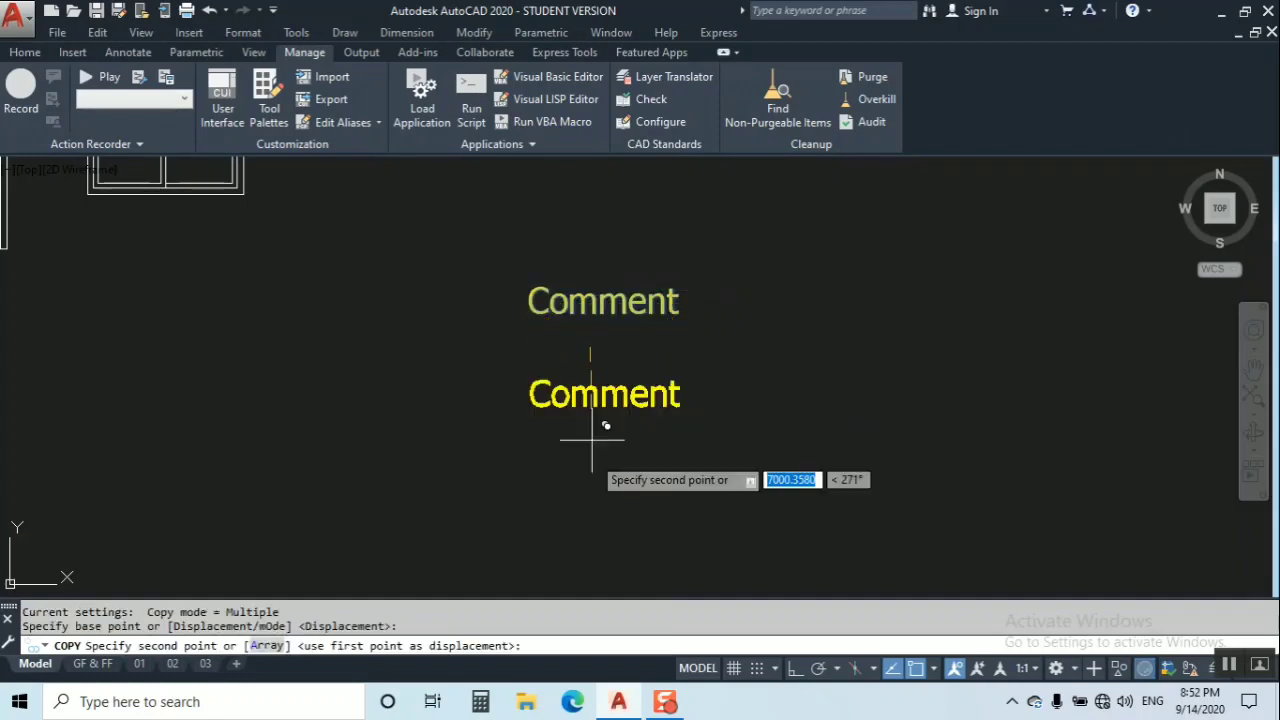
left_click(601, 442)
left_click(825, 387)
left_click(809, 286)
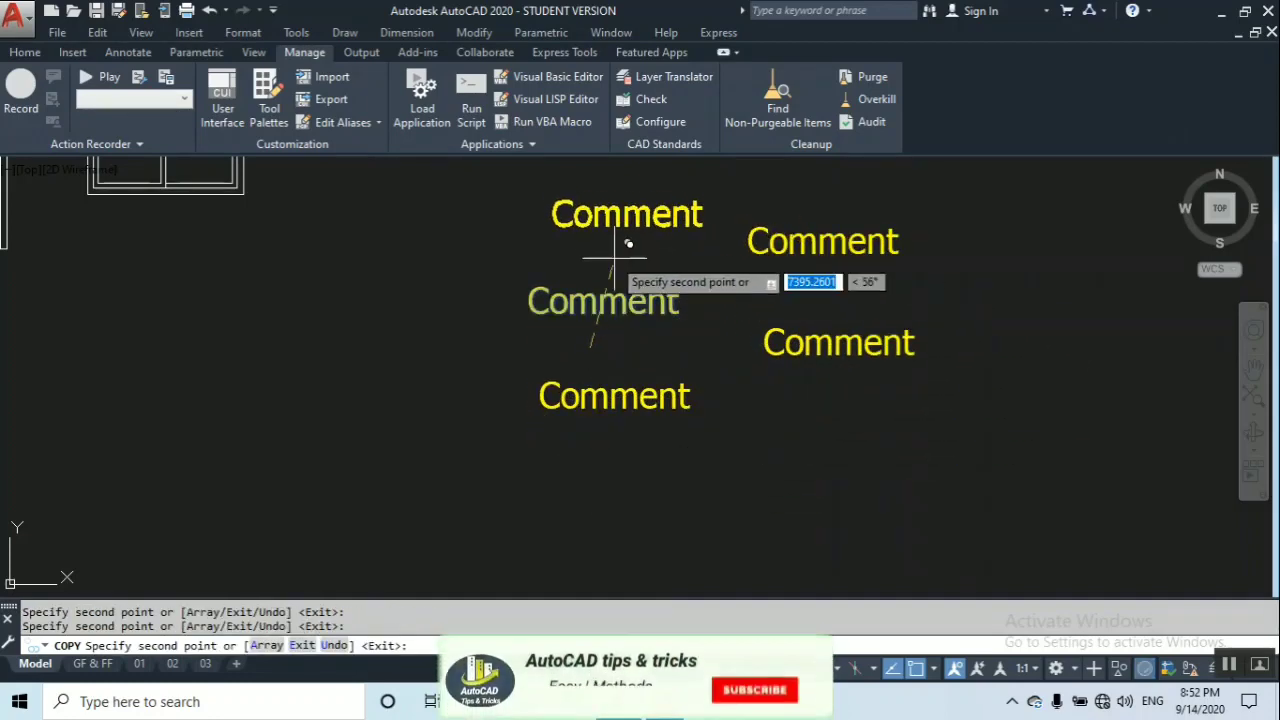
left_click(610, 248)
left_click(365, 309)
left_click(340, 478)
left_click(566, 537)
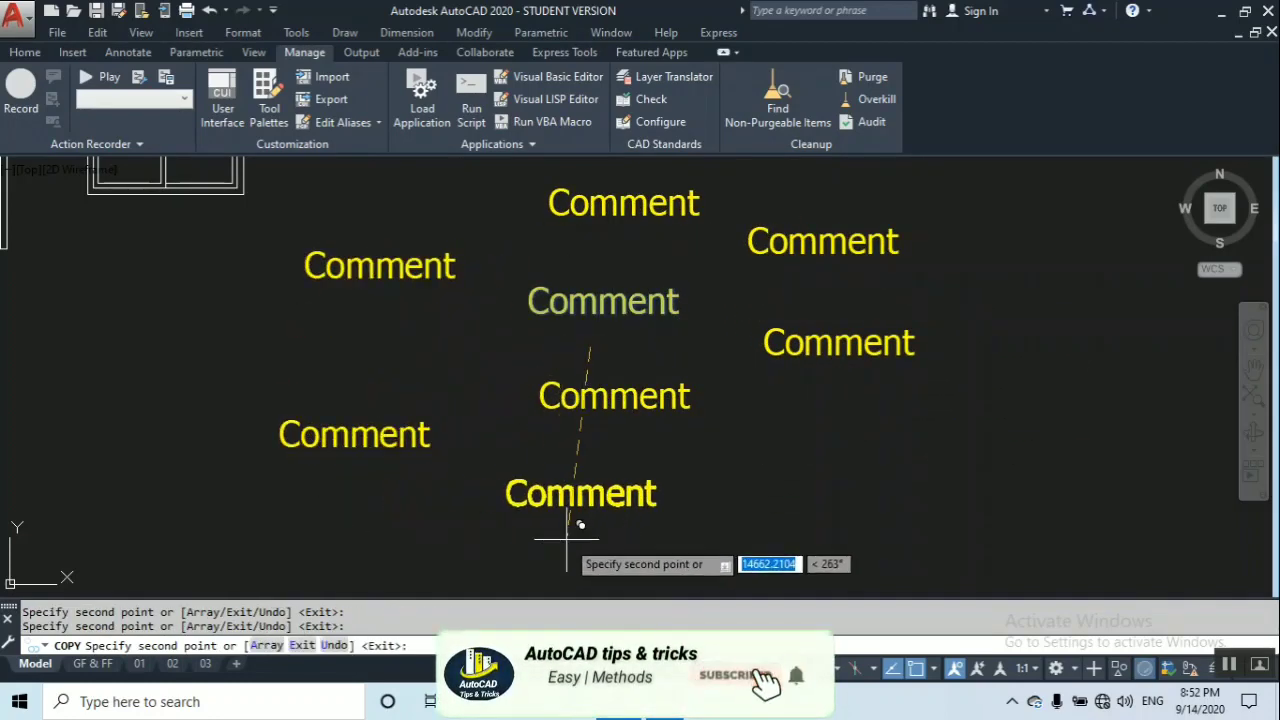
left_click(800, 486)
left_click(855, 584)
scroll(700, 330, "down", 2)
scroll(690, 335, "down", 3)
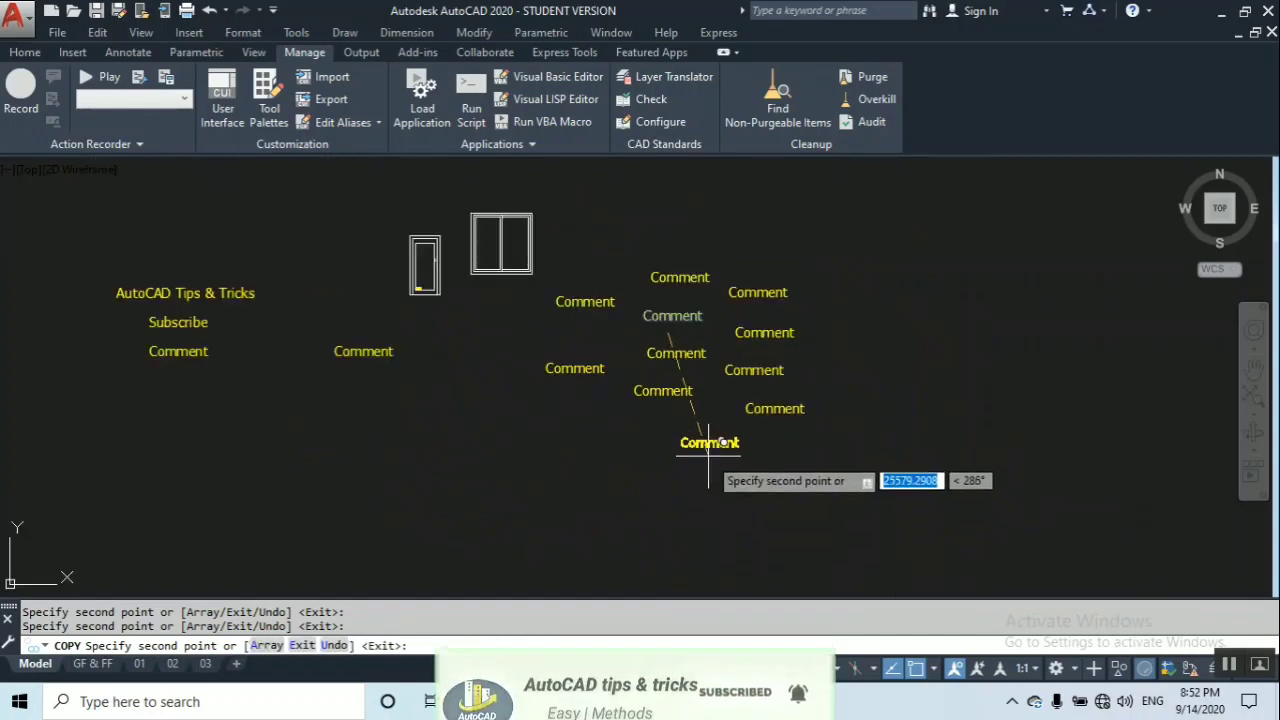
left_click(704, 452)
left_click(600, 473)
left_click(498, 432)
left_click(580, 432)
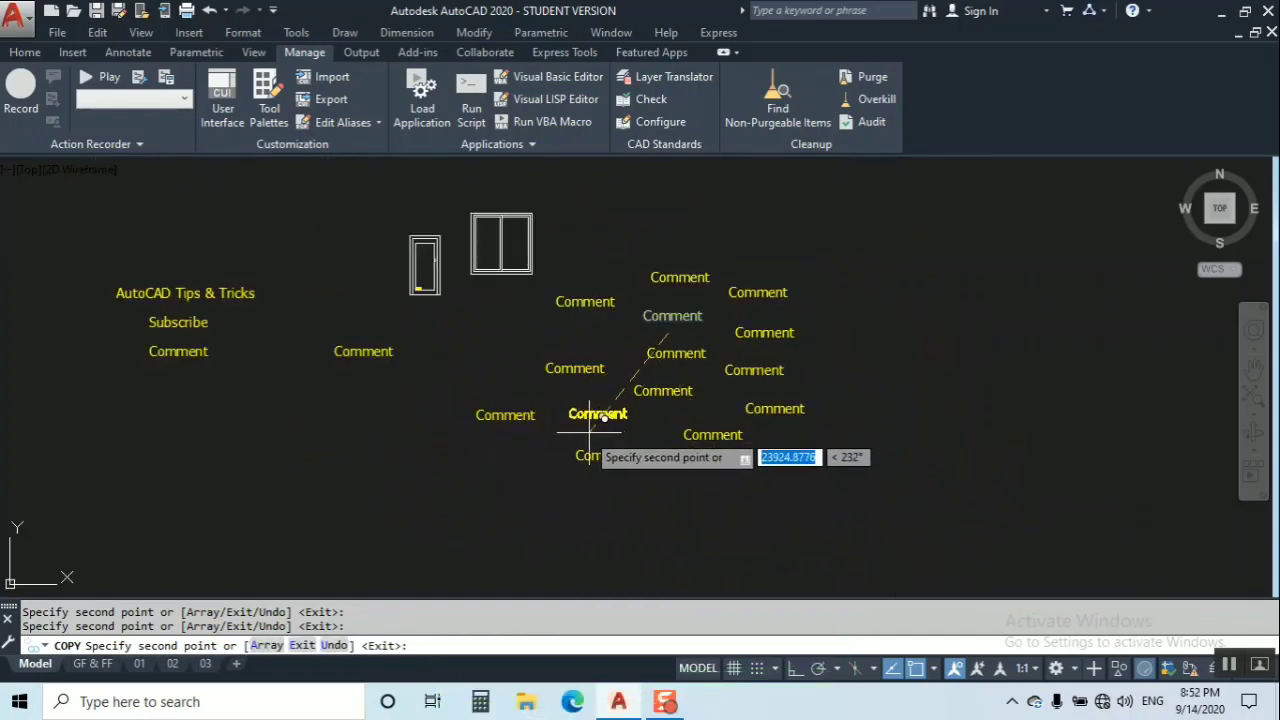
key("Escape")
scroll(529, 329, "up", 3)
scroll(572, 366, "down", 1)
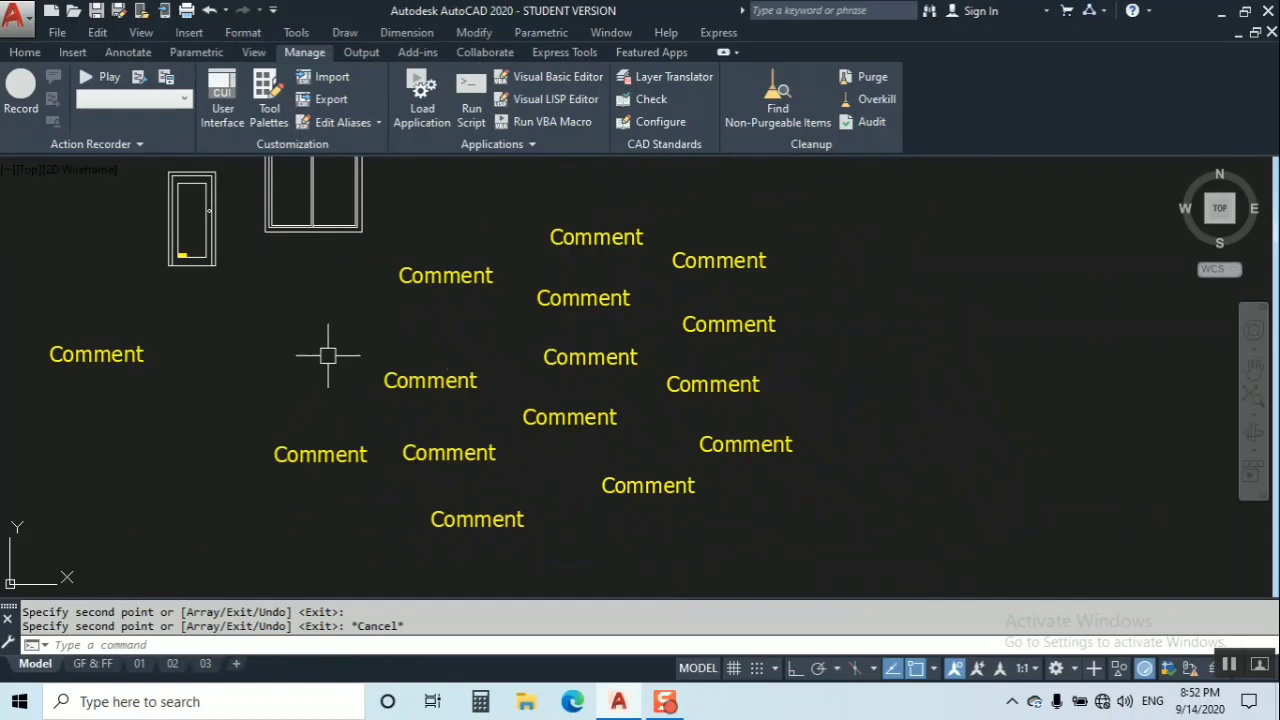
right_click(824, 292)
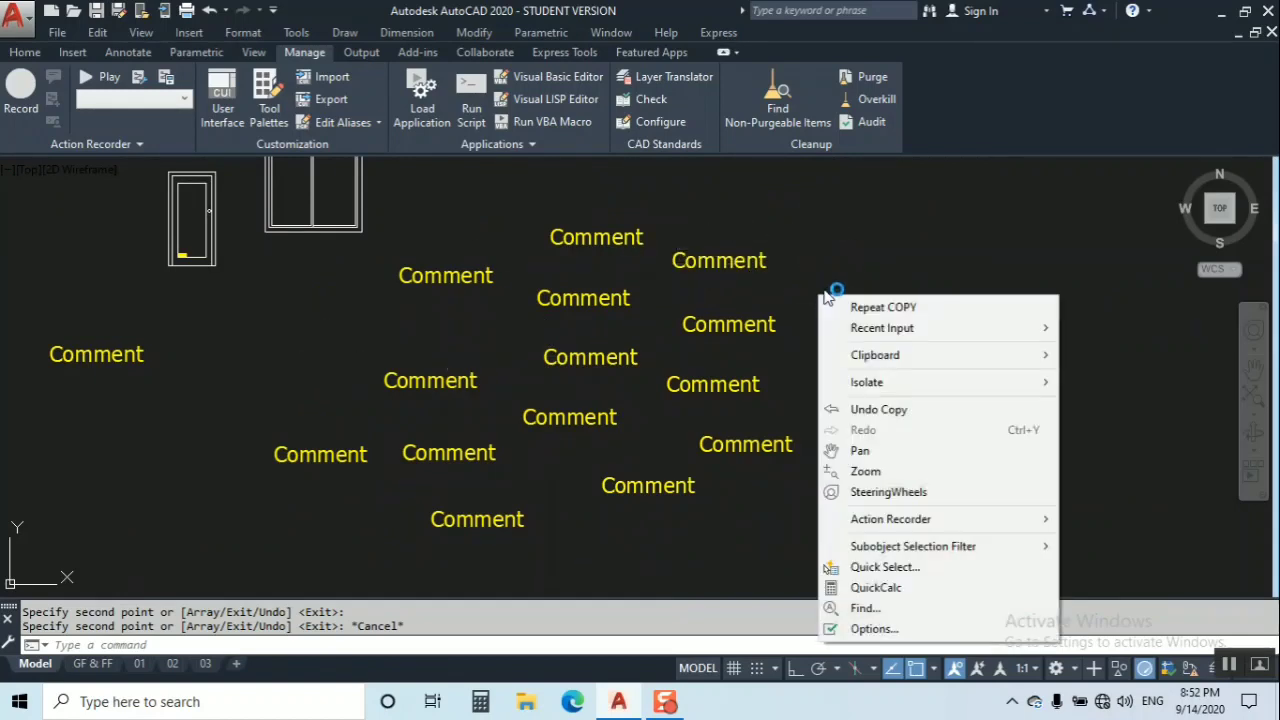
left_click(720, 258)
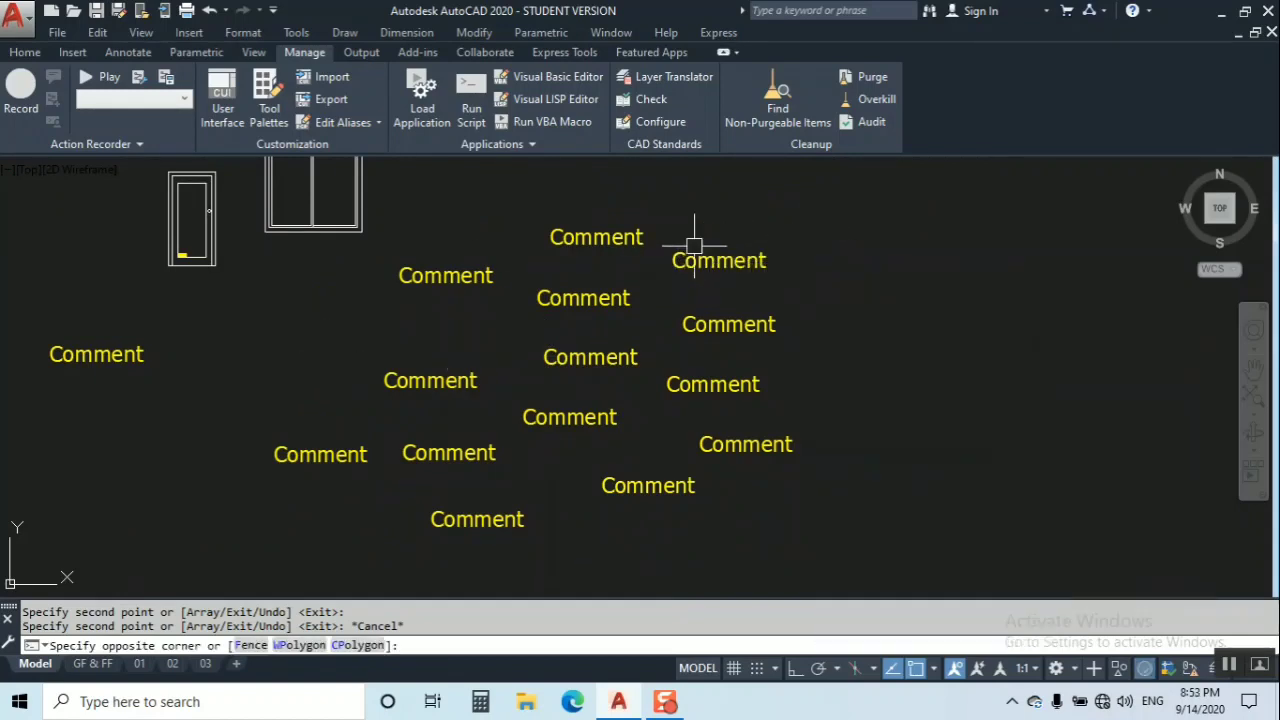
left_click(717, 268)
double_click(743, 288)
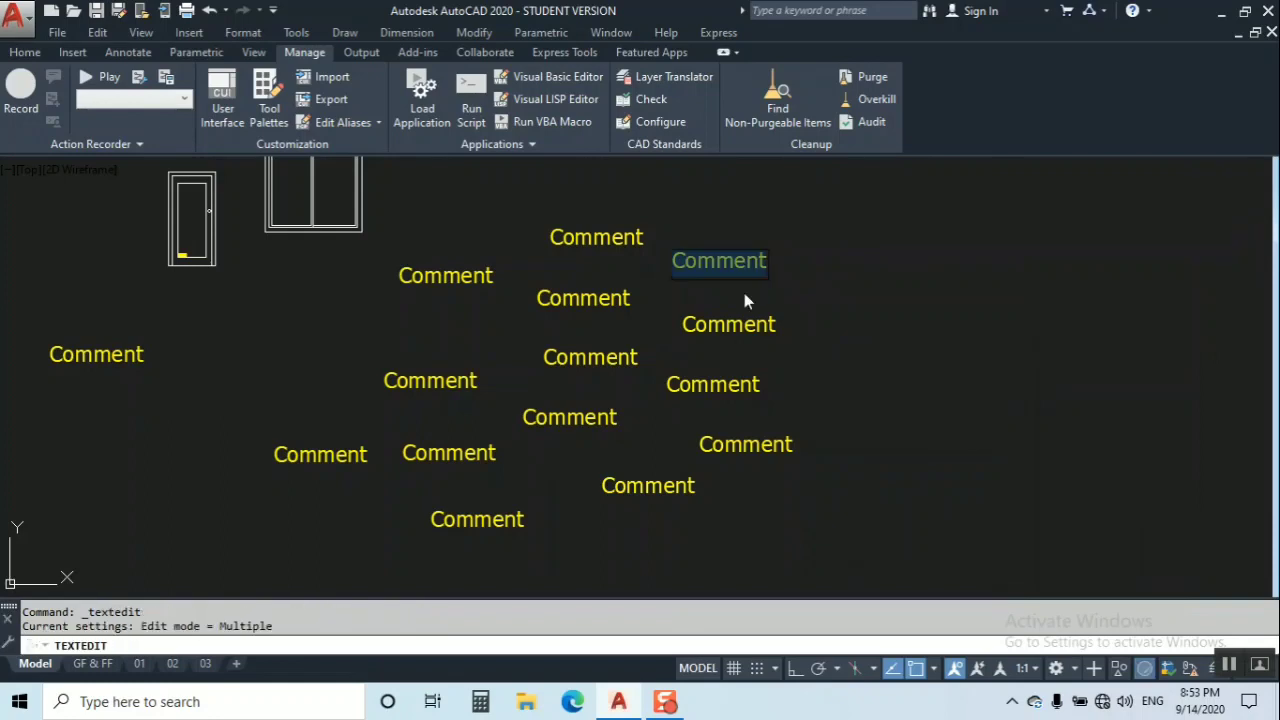
key("Escape")
left_click(828, 210)
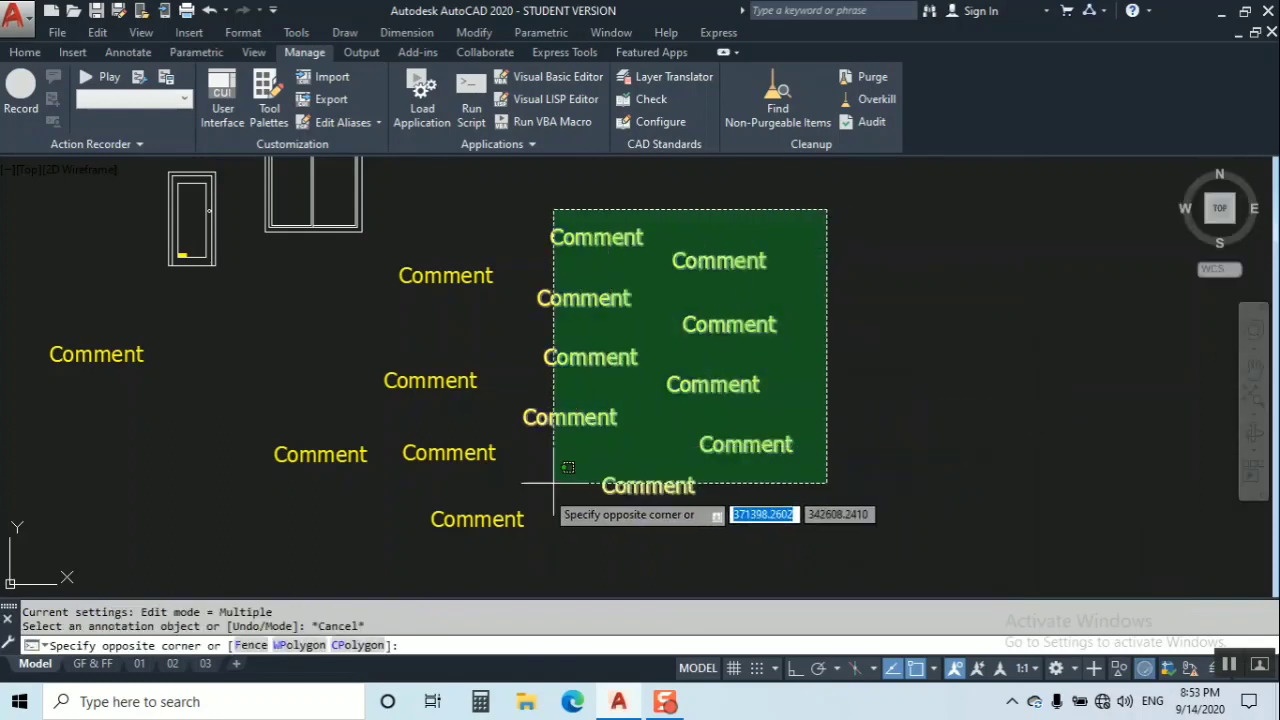
left_click(870, 251)
right_click(868, 244)
mouse_move(931, 275)
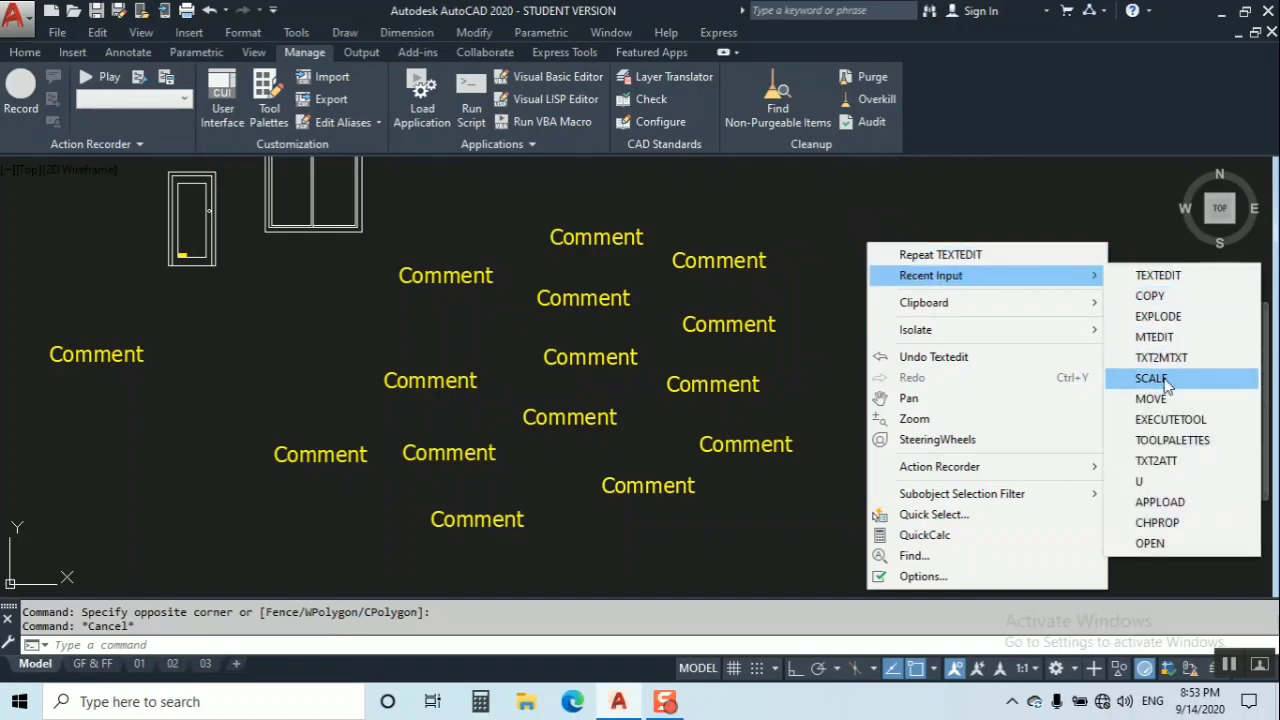
left_click(1166, 473)
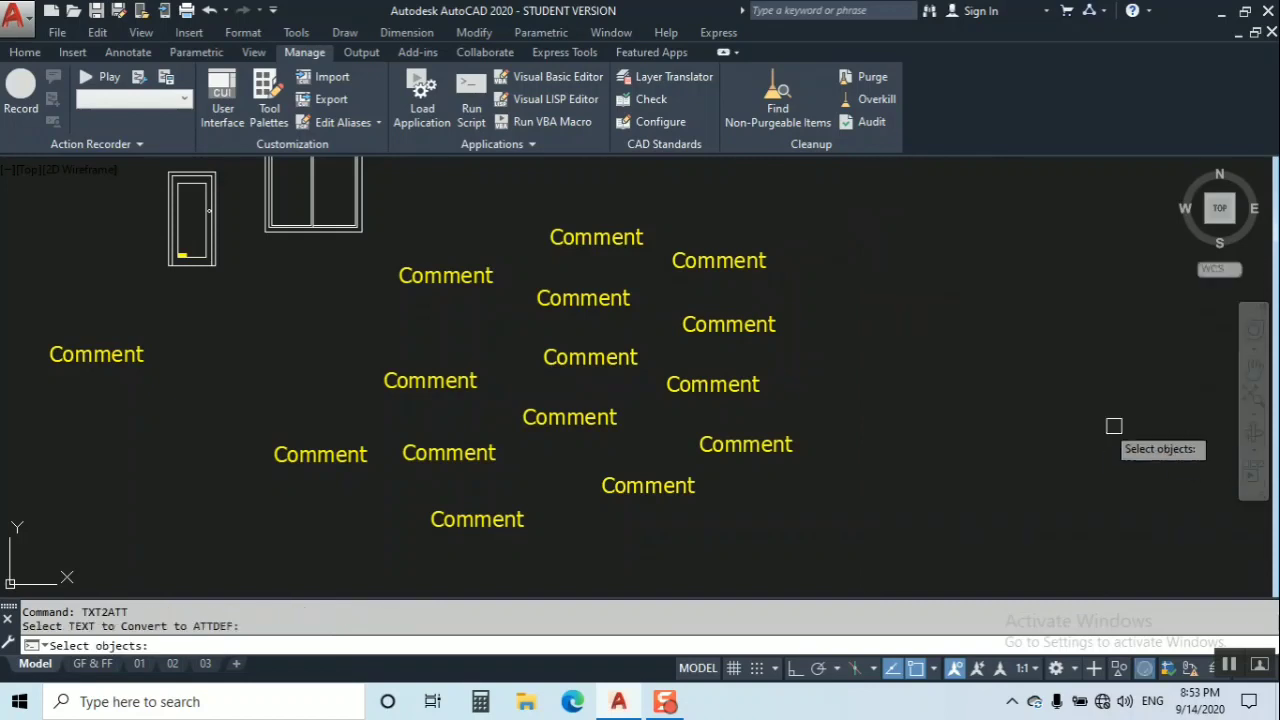
left_click(806, 208)
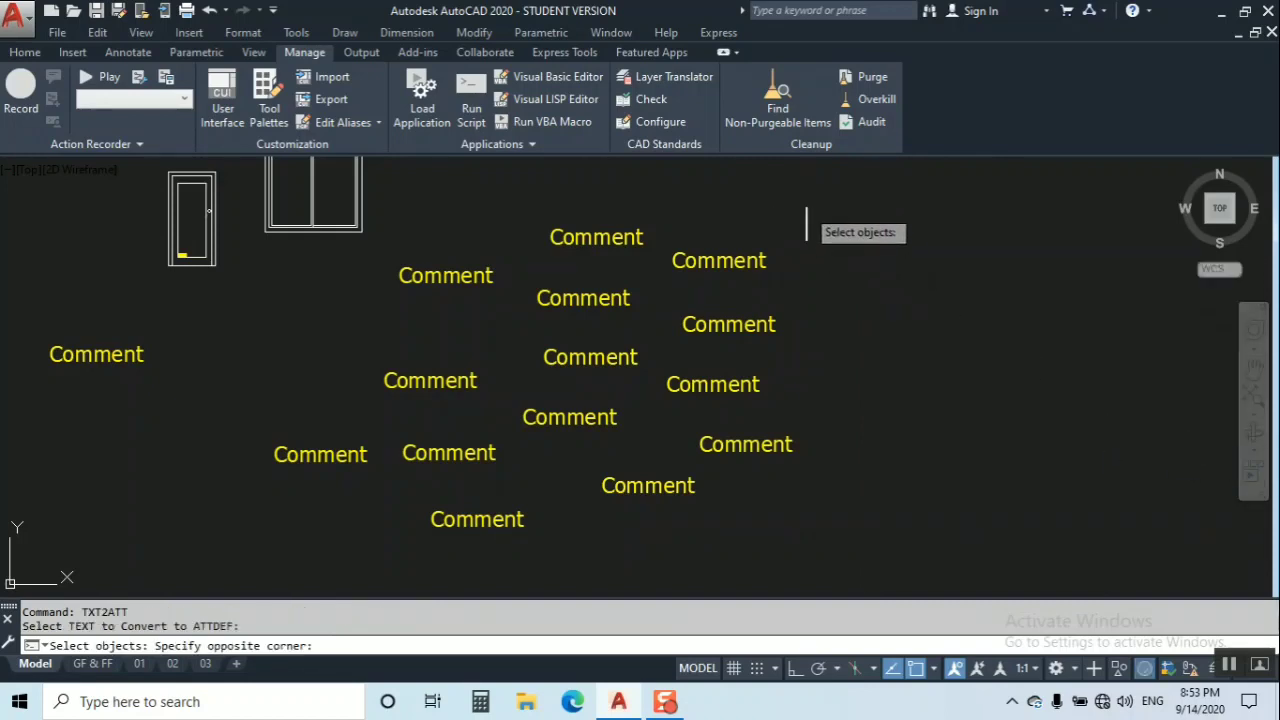
left_click(372, 551)
left_click(432, 370)
key("Return")
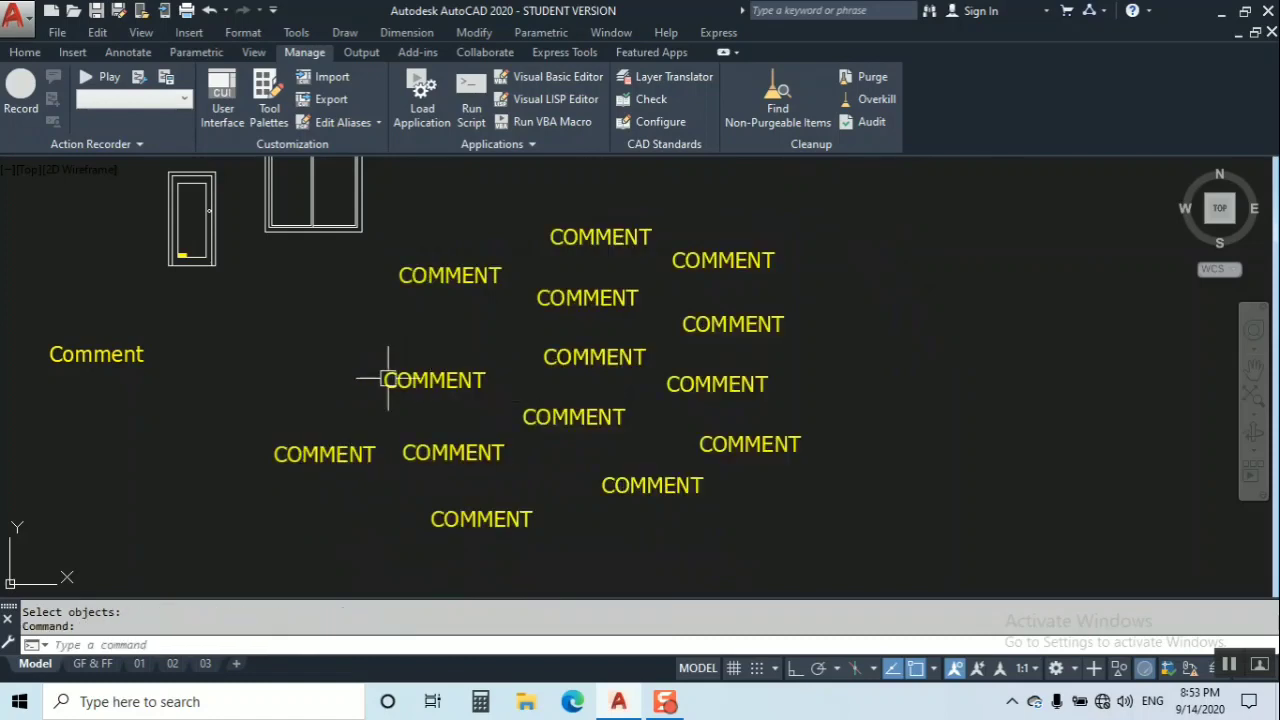
key("Escape")
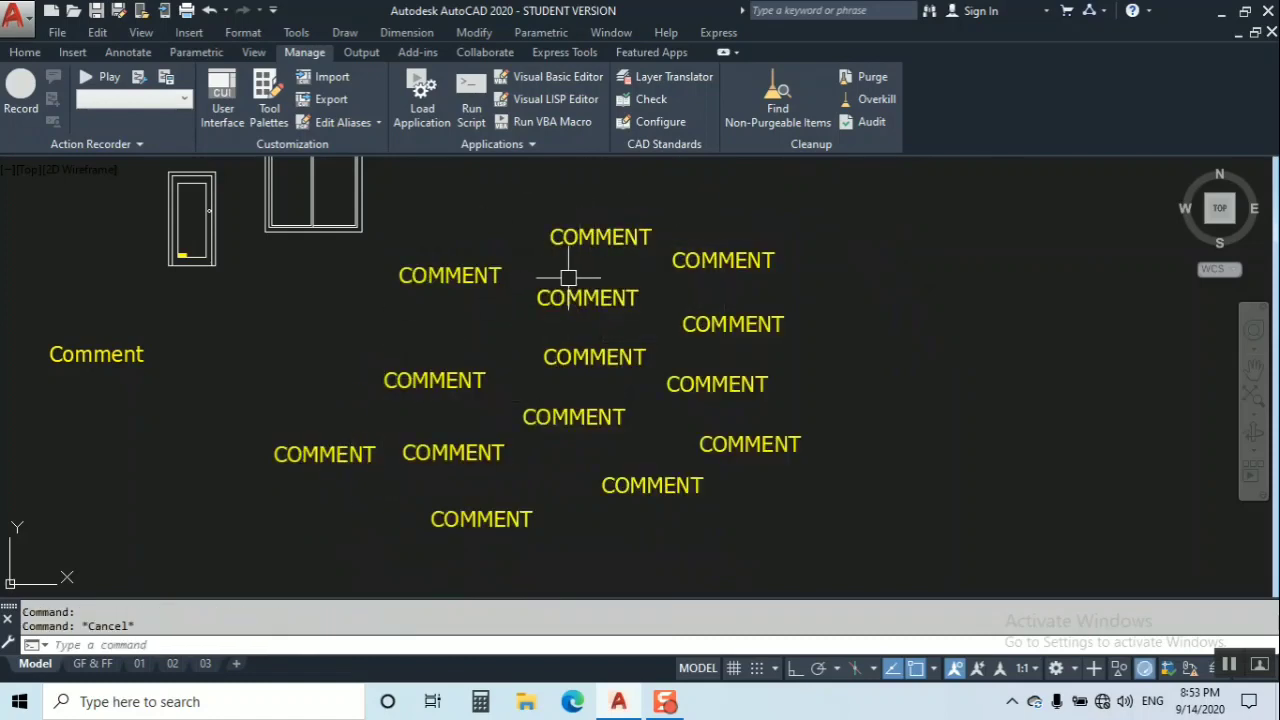
key("Escape")
key("ctrl+z")
left_click(672, 267)
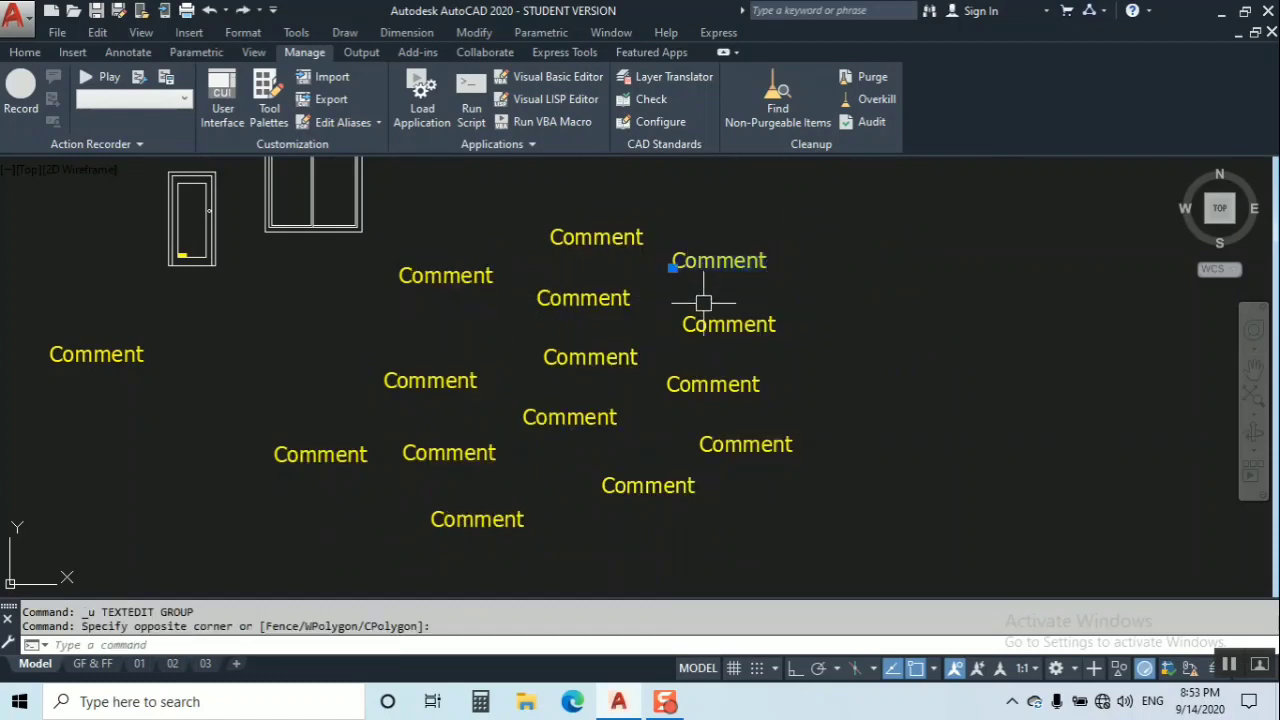
Select all similar Comment texts, then deselect the left-side Tips & Tricks and Subscribe texts.
right_click(710, 292)
left_click(750, 517)
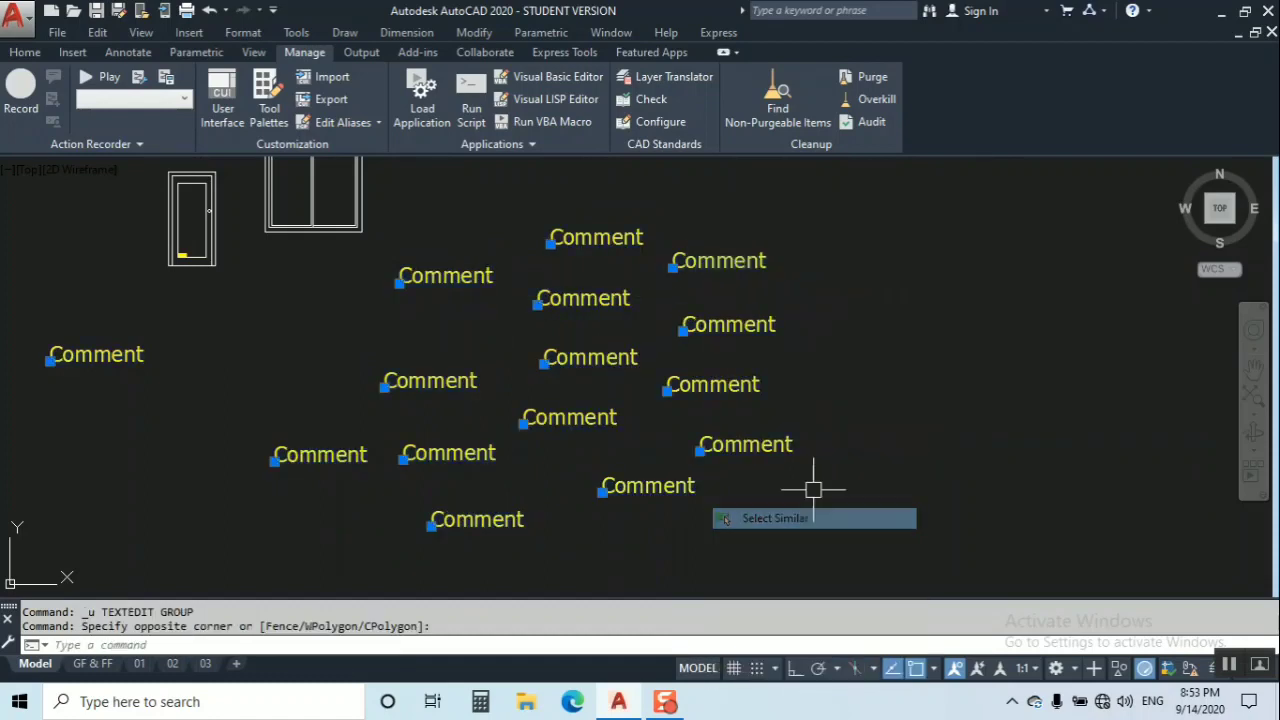
scroll(514, 380, "down", 4)
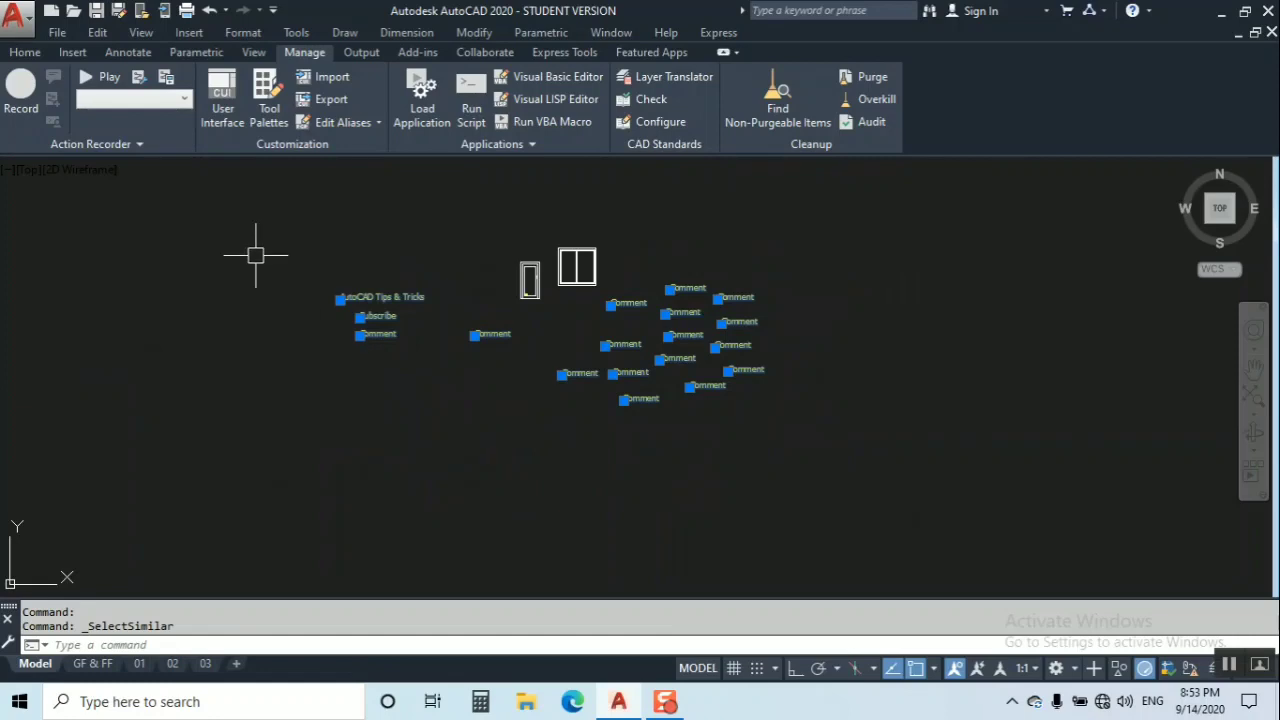
left_click_drag(255, 255, 560, 448, "shift")
scroll(705, 333, "up", 2)
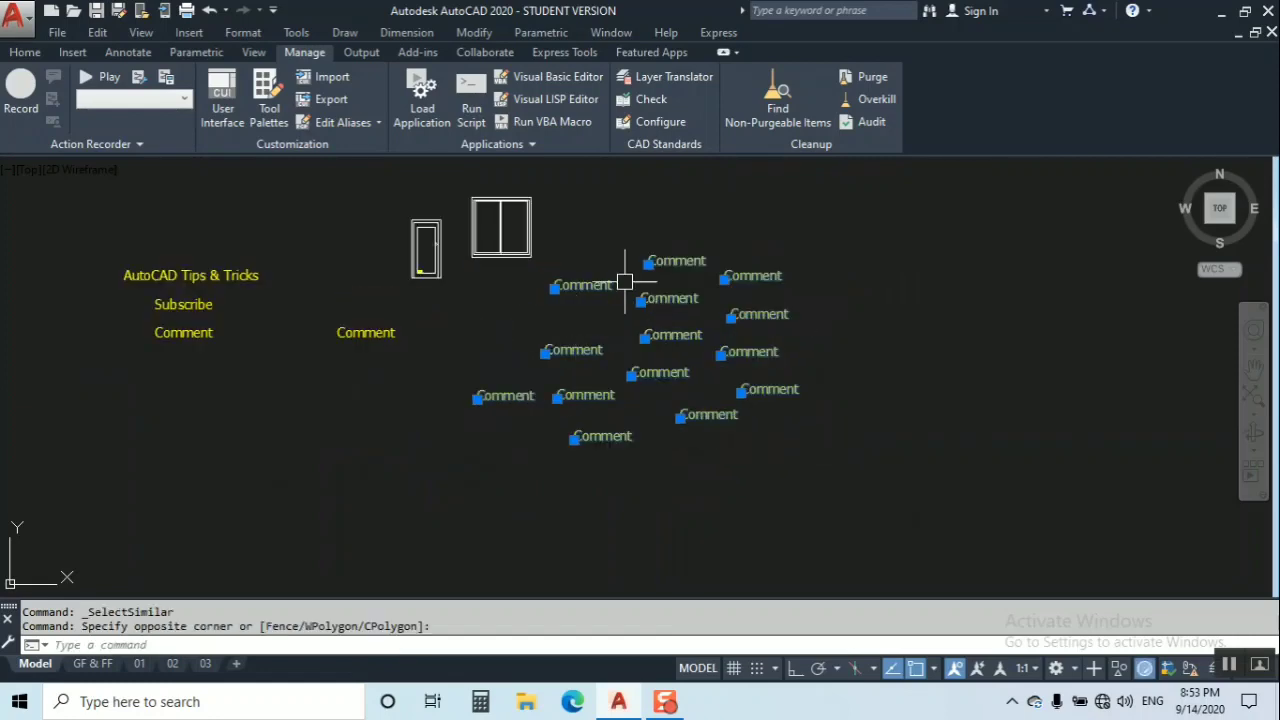
scroll(640, 286, "up", 4)
scroll(645, 305, "down", 2)
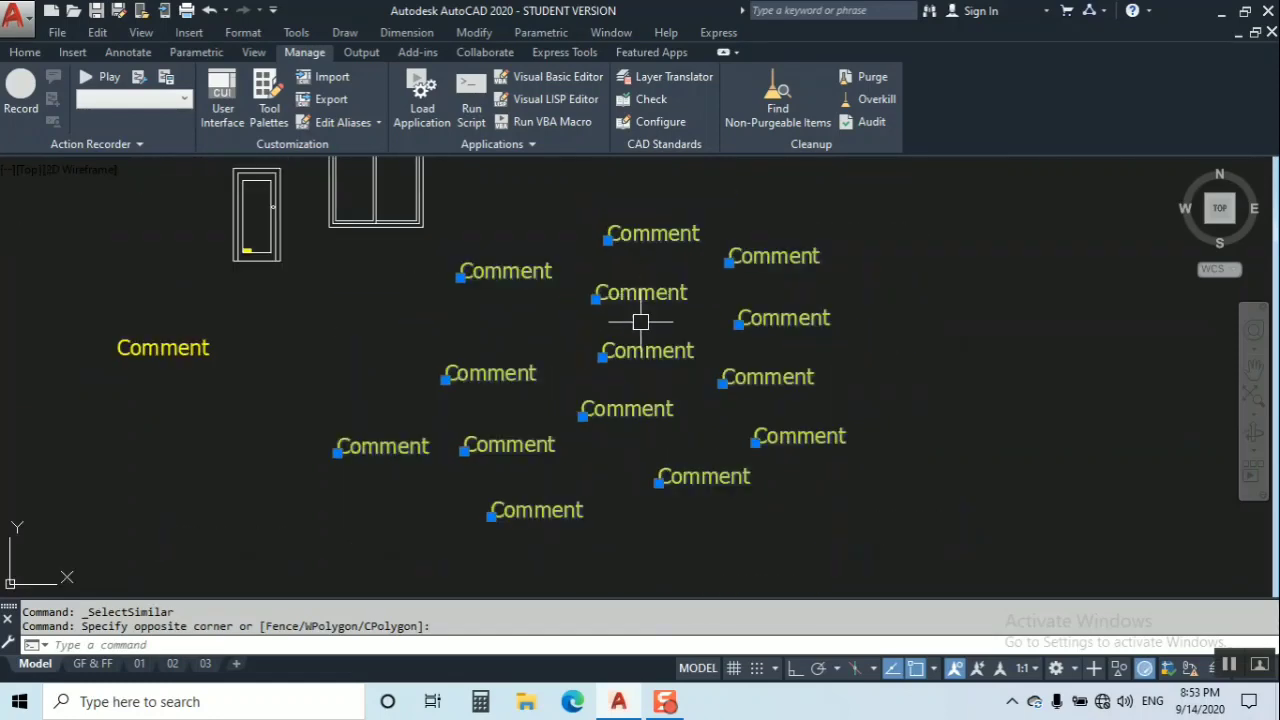
Run TXT2ATT from Recent Input on the selected Comments, dismissing each 'String Contains Spaces' warning.
right_click(534, 299)
mouse_move(601, 286)
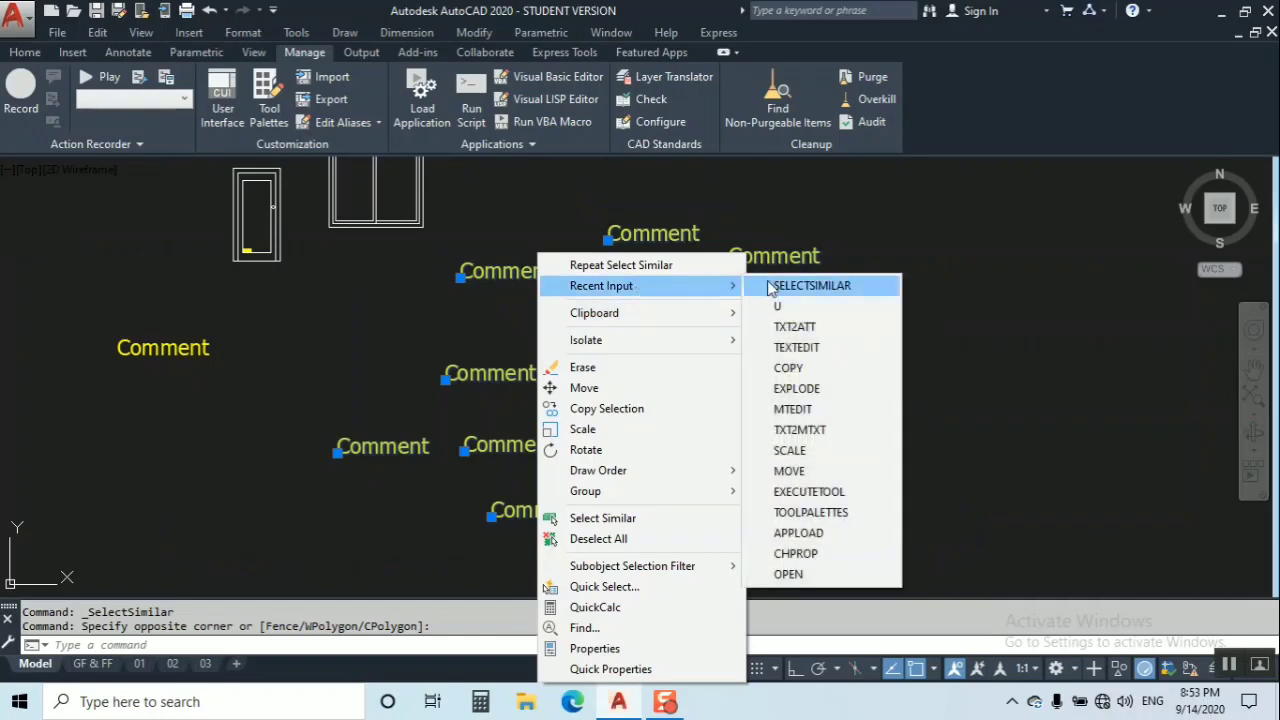
left_click(826, 337)
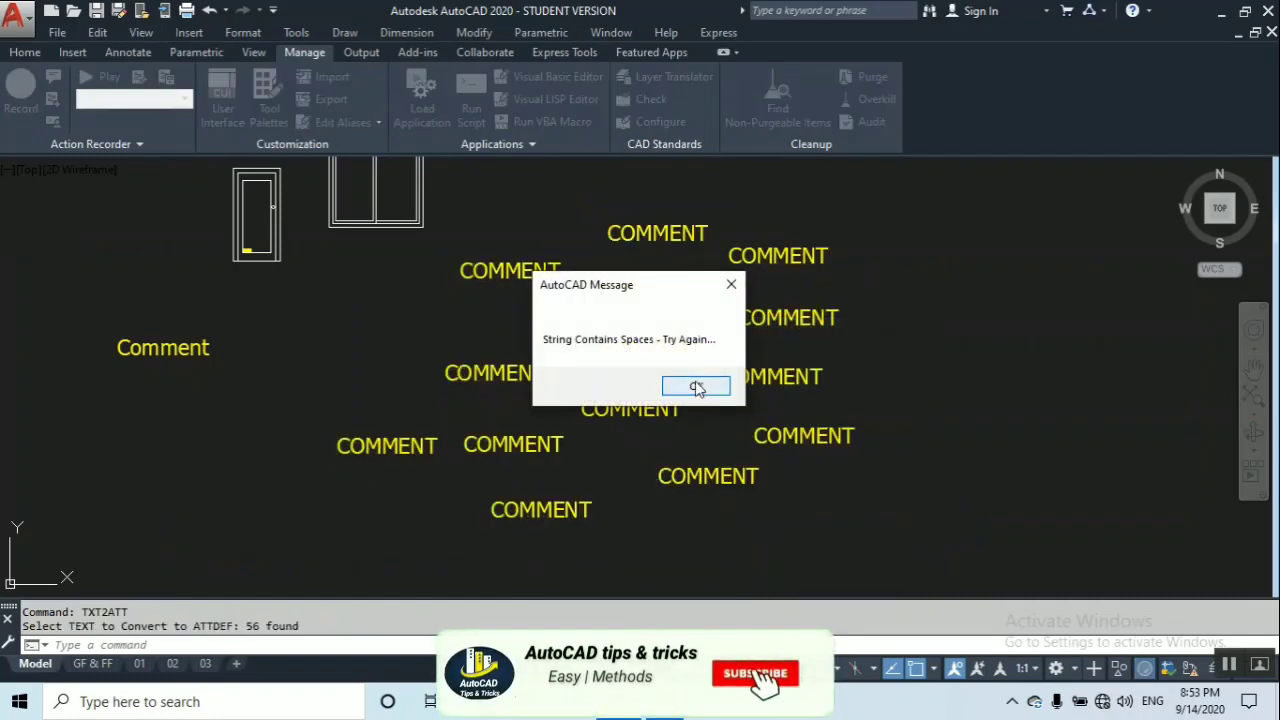
left_click(702, 384)
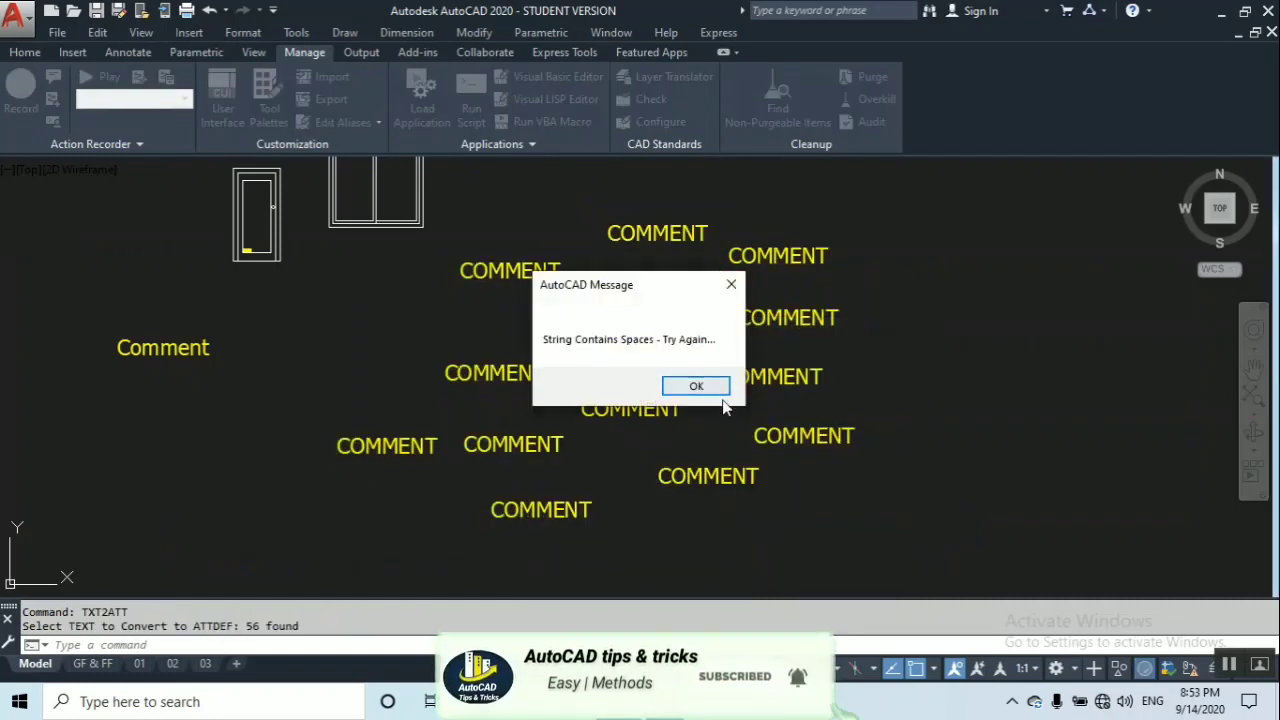
left_click(694, 385)
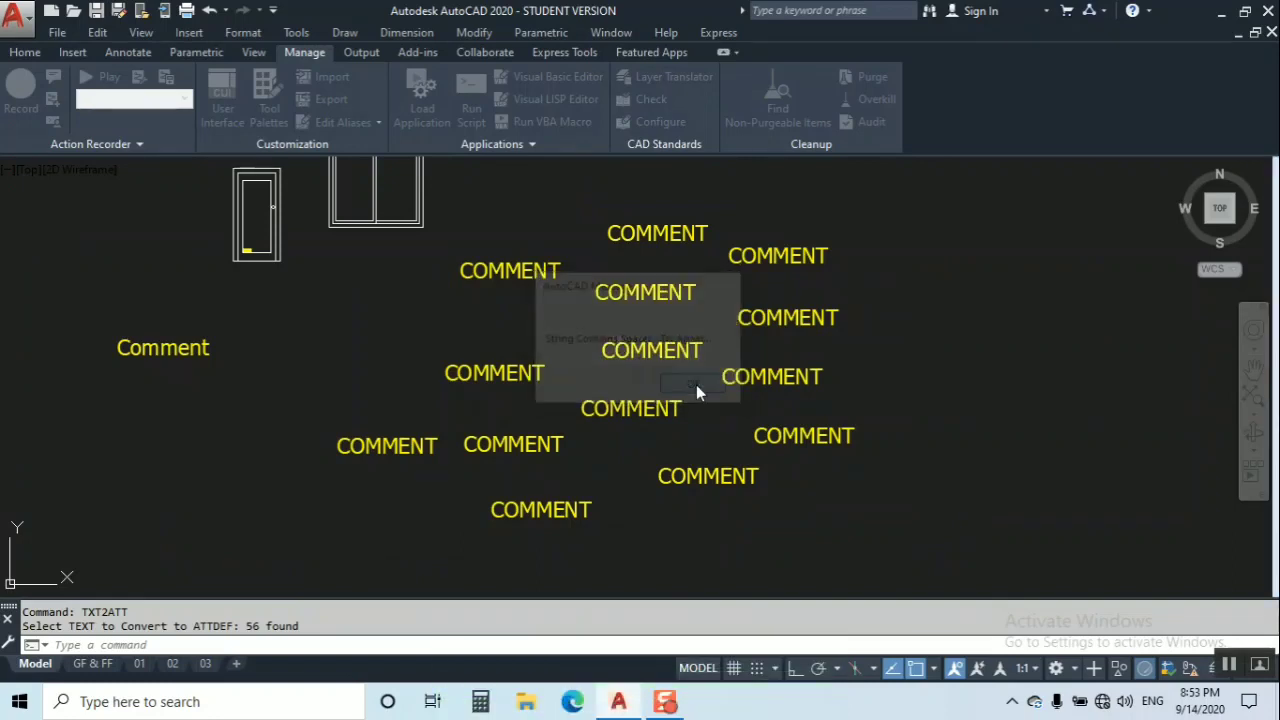
left_click(694, 386)
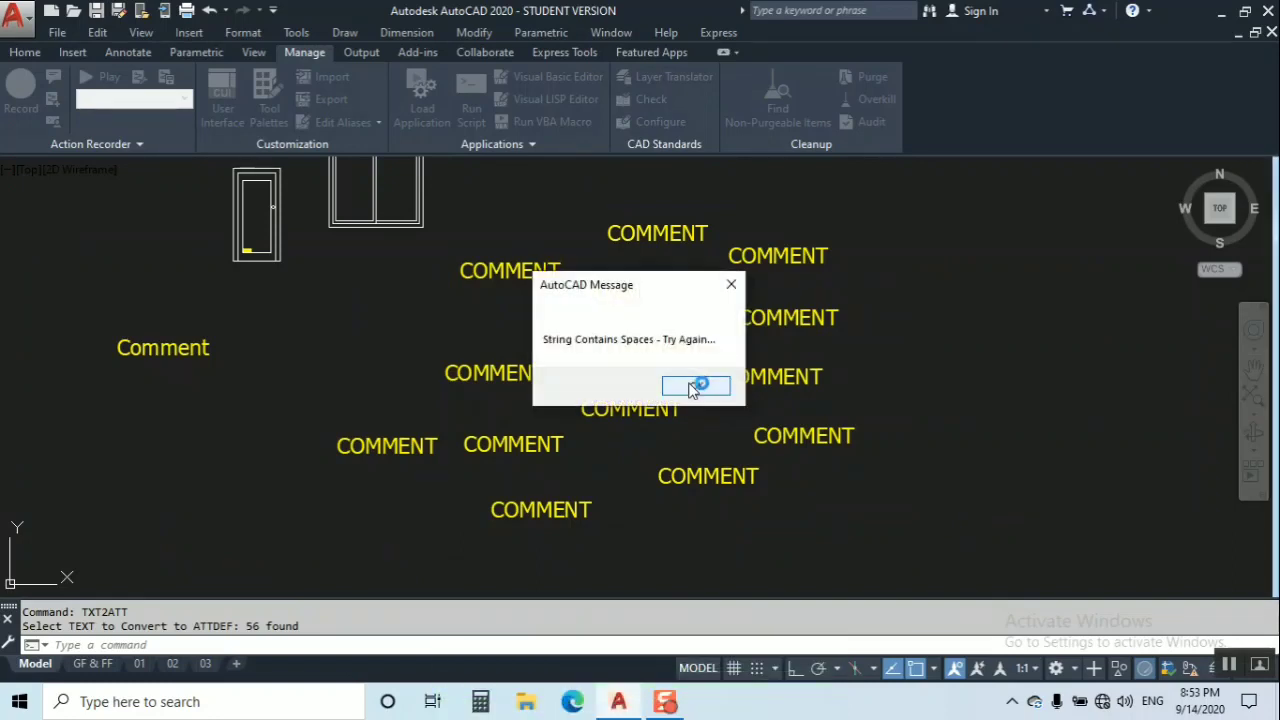
left_click(692, 388)
left_click(689, 386)
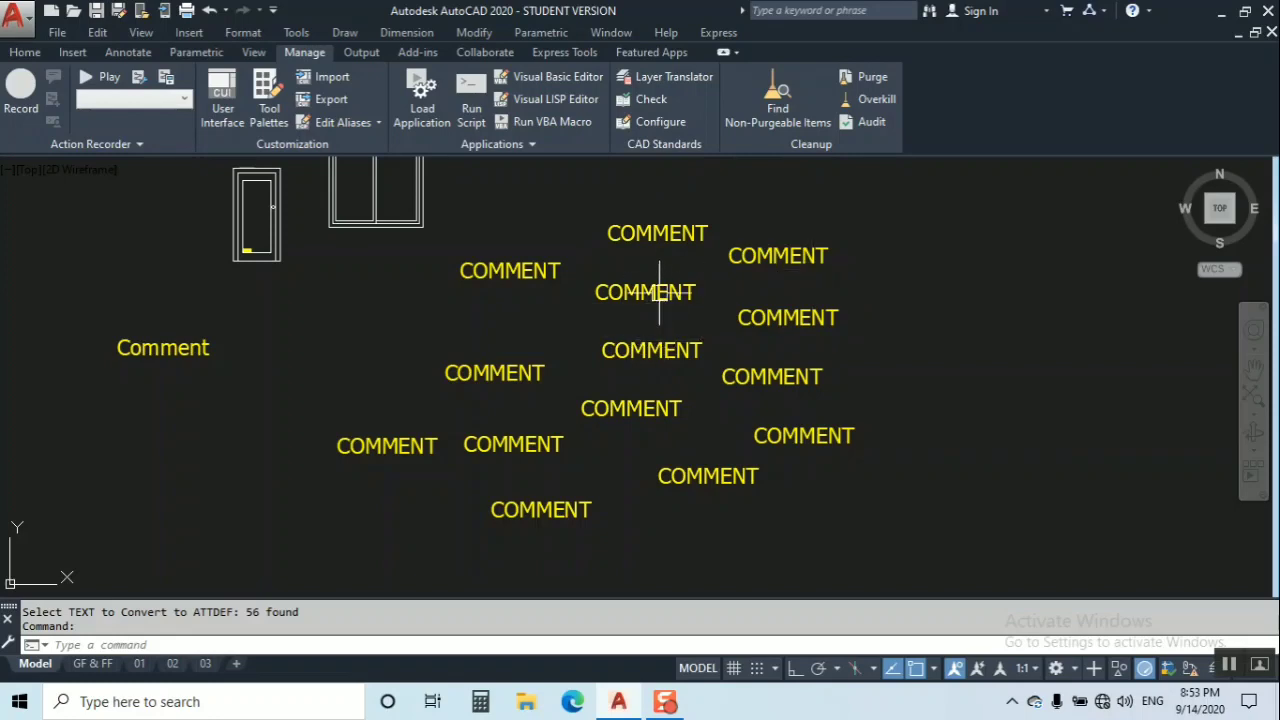
Set the central COMMENT definition's prompt to 'AutoCAD Tips & Tricks' and default to 'Share this Tutorial'.
scroll(659, 292, "up", 2)
double_click(648, 288)
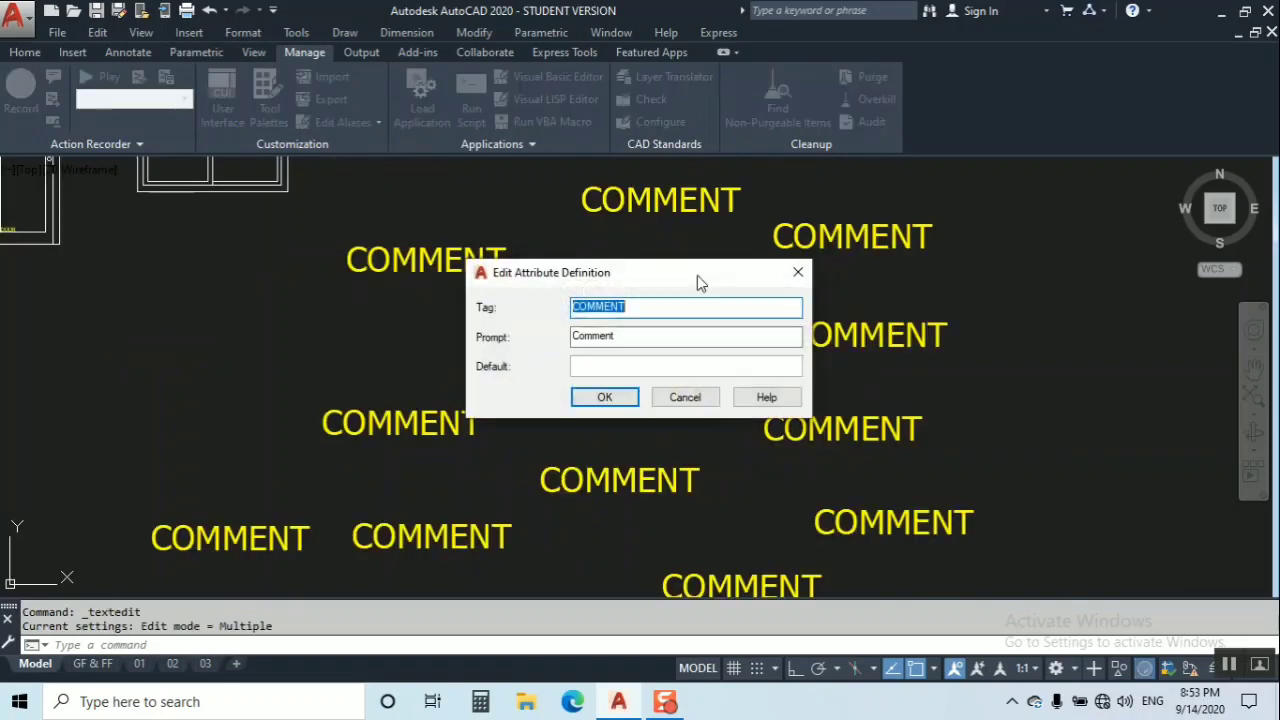
double_click(628, 336)
type("AutoCAD Tips & Tricks")
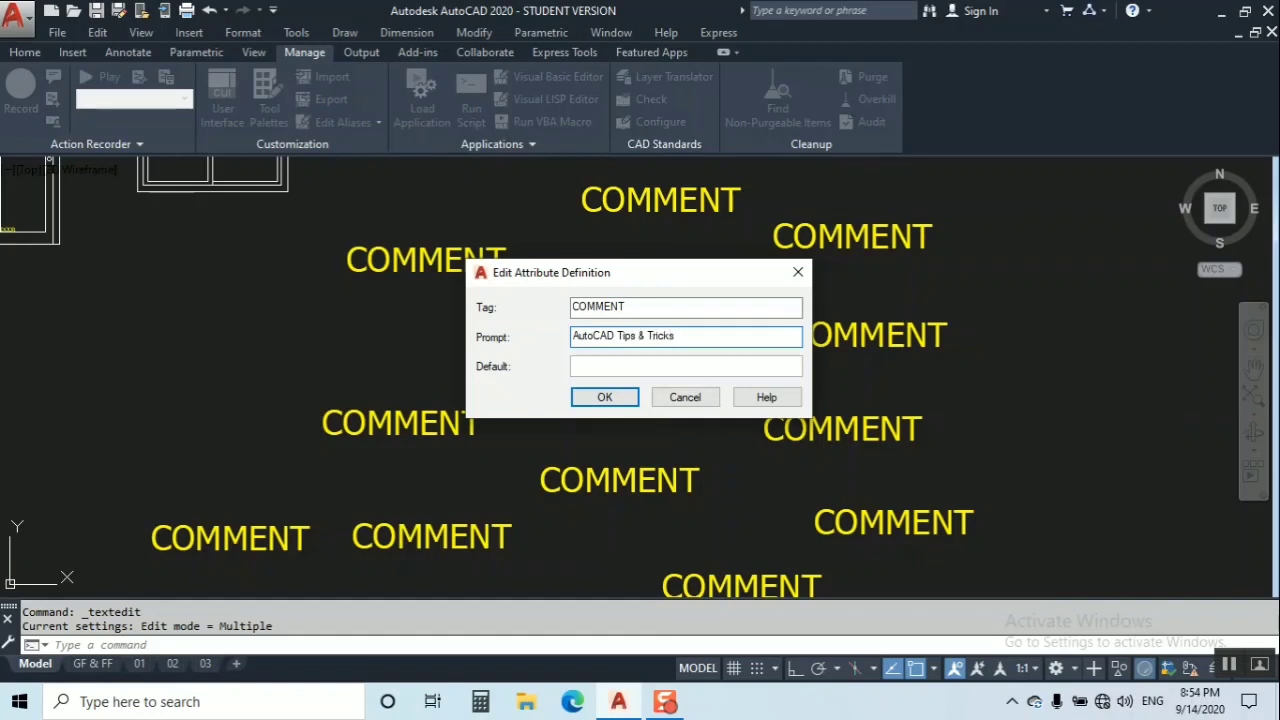
left_click(603, 366)
type("Share")
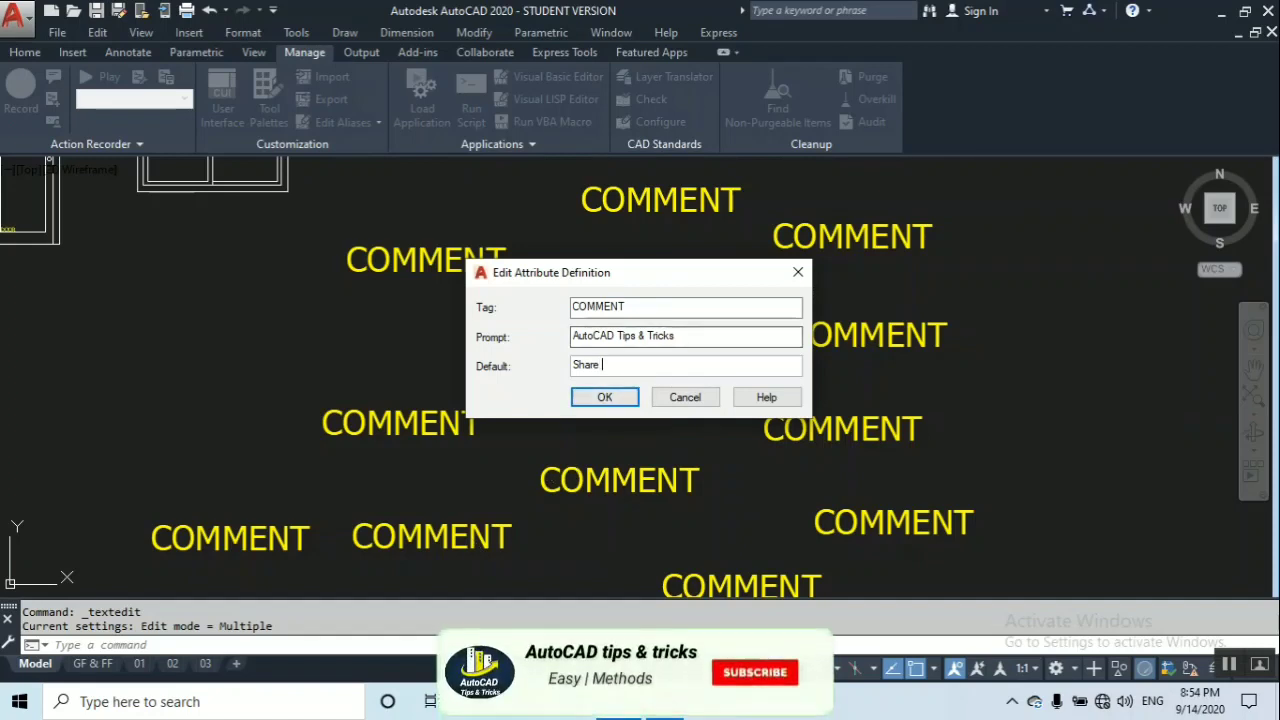
type("this T")
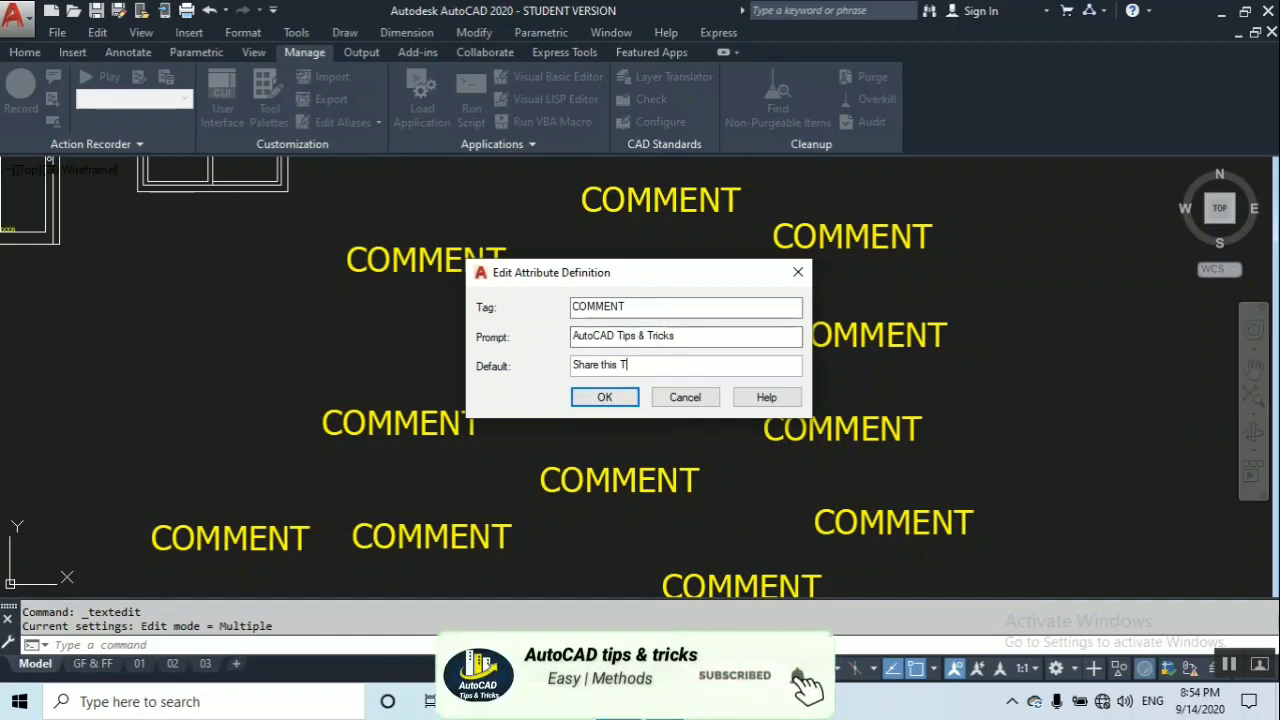
type("utorial")
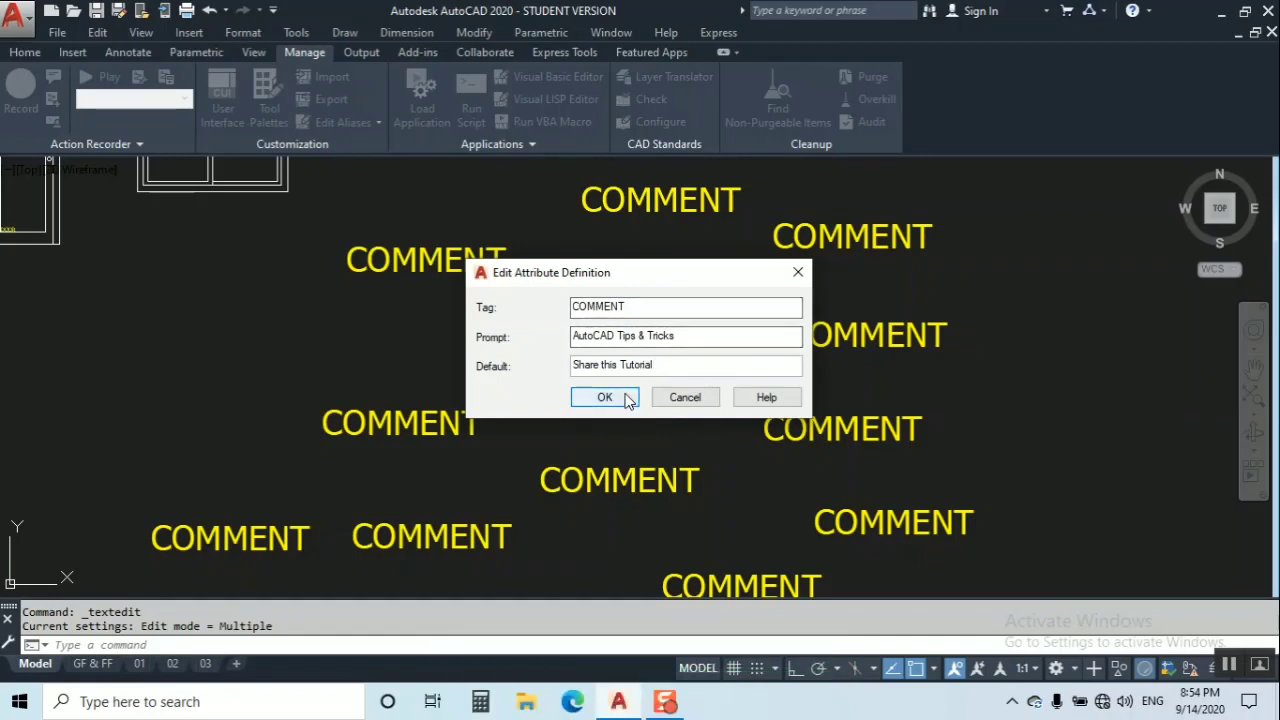
left_click(605, 397)
Pan toward the upper COMMENT attributes and inspect the top one's definition without changes.
key("Escape")
scroll(621, 256, "down", 2)
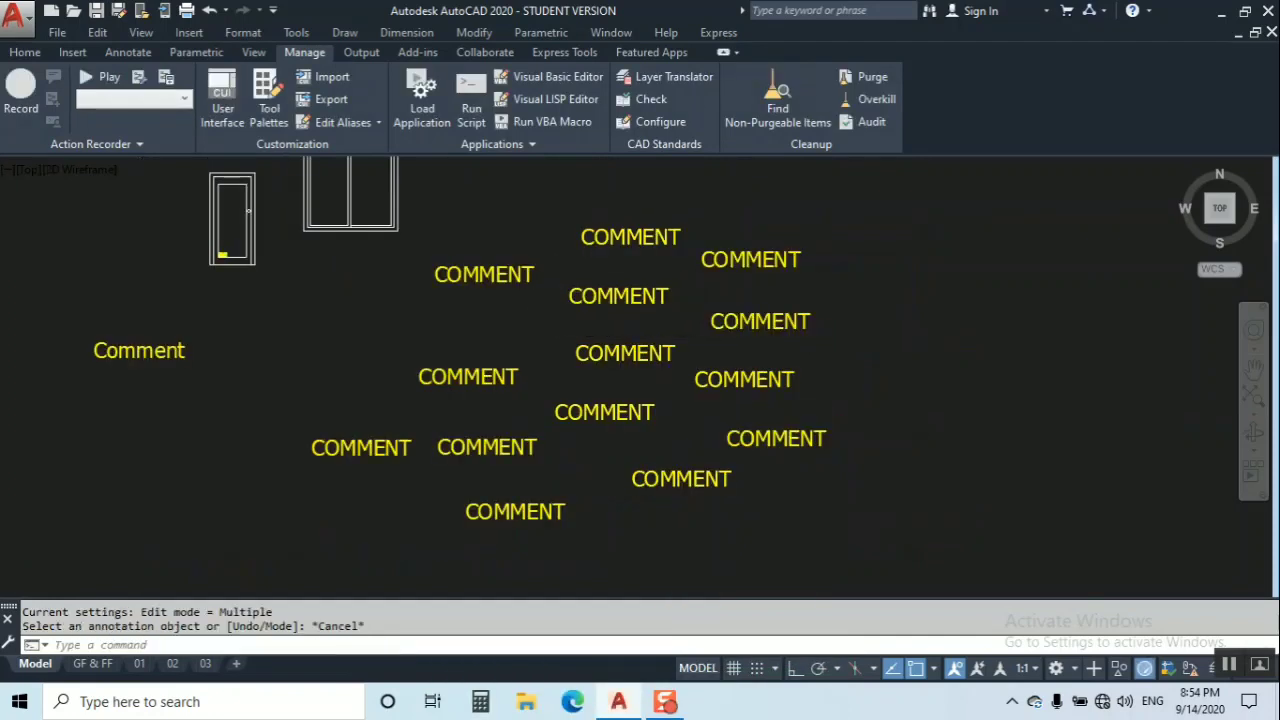
scroll(621, 256, "up", 2)
middle_click_drag(621, 256, 547, 336)
double_click(547, 330)
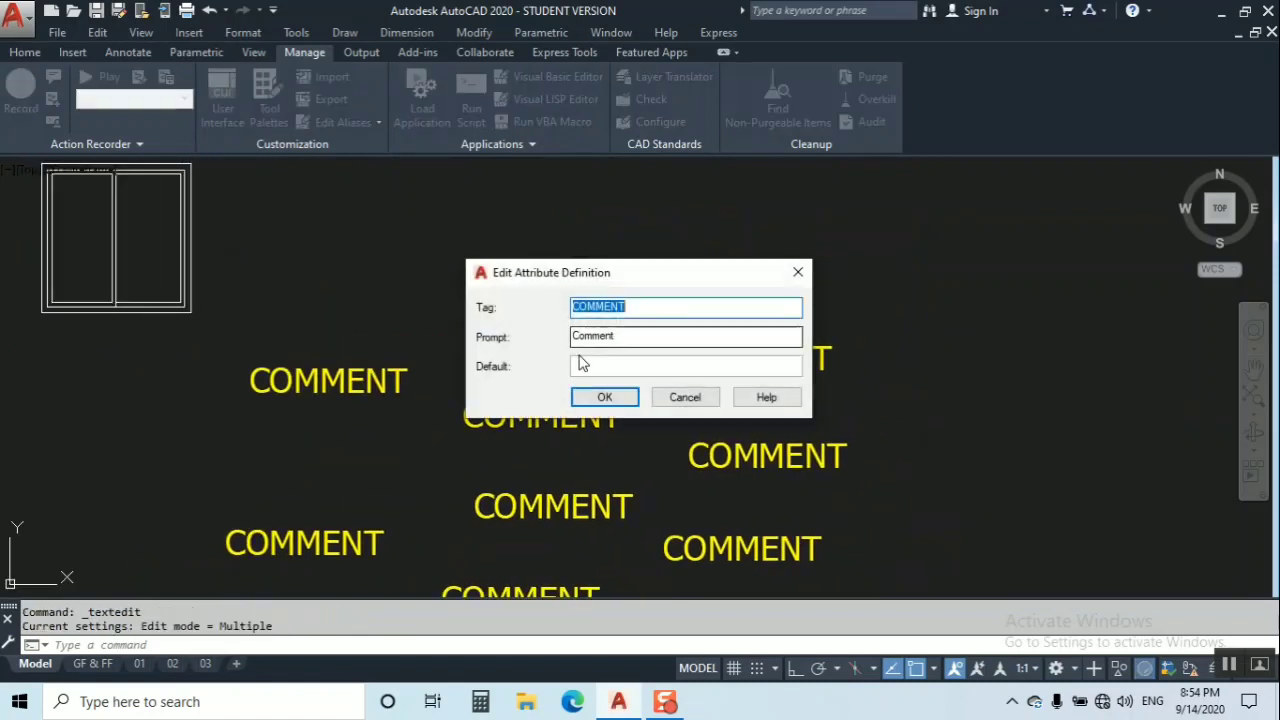
left_click(797, 273)
scroll(655, 334, "down", 3)
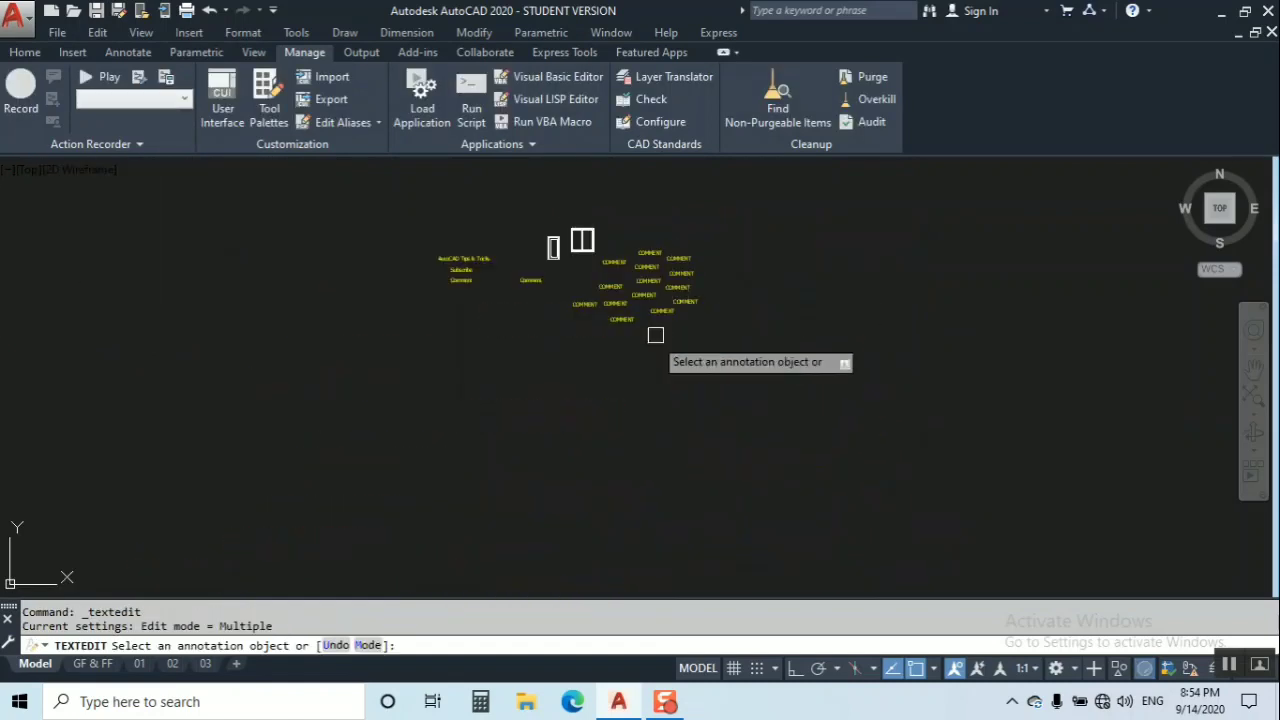
key("Escape")
scroll(655, 275, "up", 3)
Open and close the central and lower COMMENT definitions without changes.
double_click(626, 303)
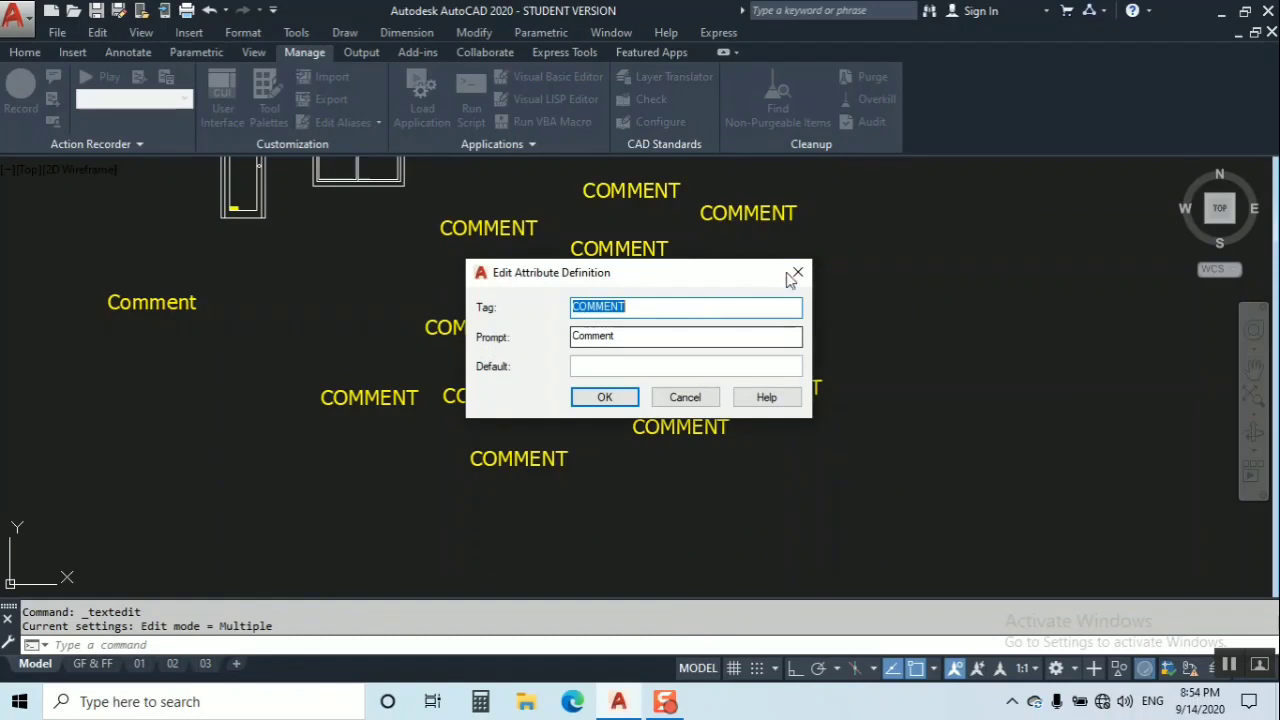
double_click(609, 363)
left_click(797, 273)
double_click(530, 452)
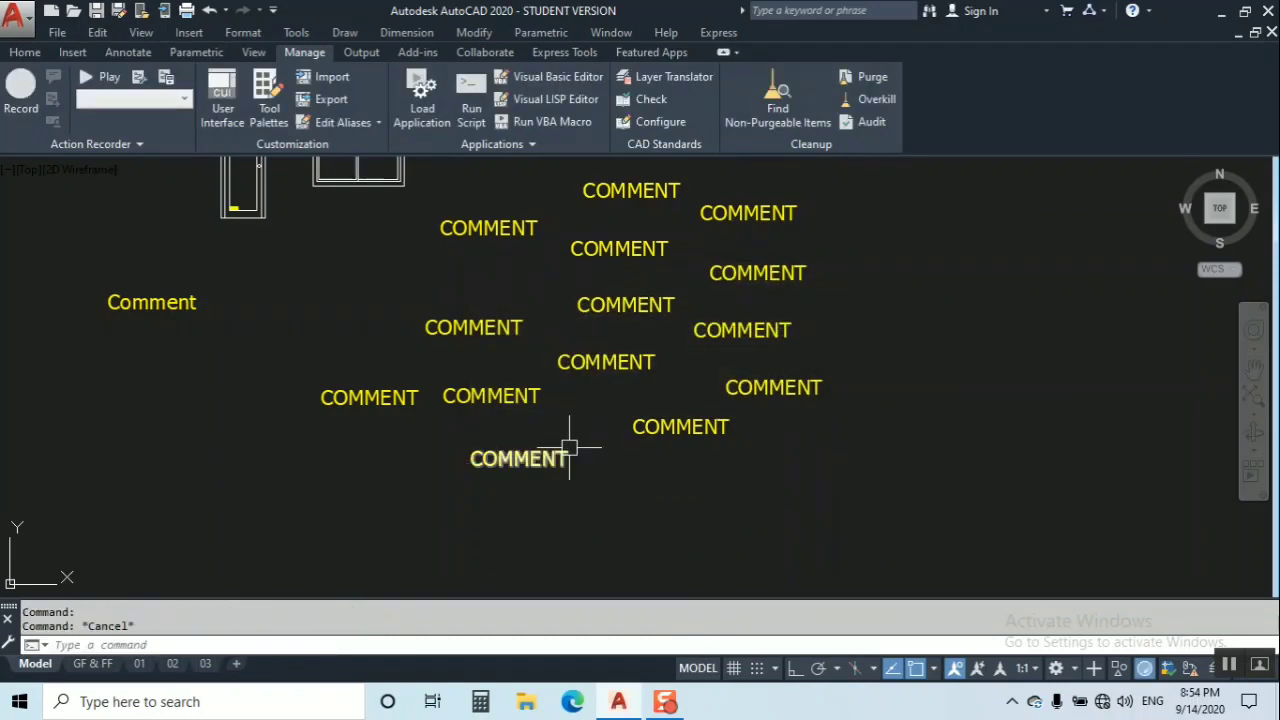
left_click(605, 396)
Check the upper-left, right-side and remaining COMMENT definitions, closing each unchanged.
double_click(520, 229)
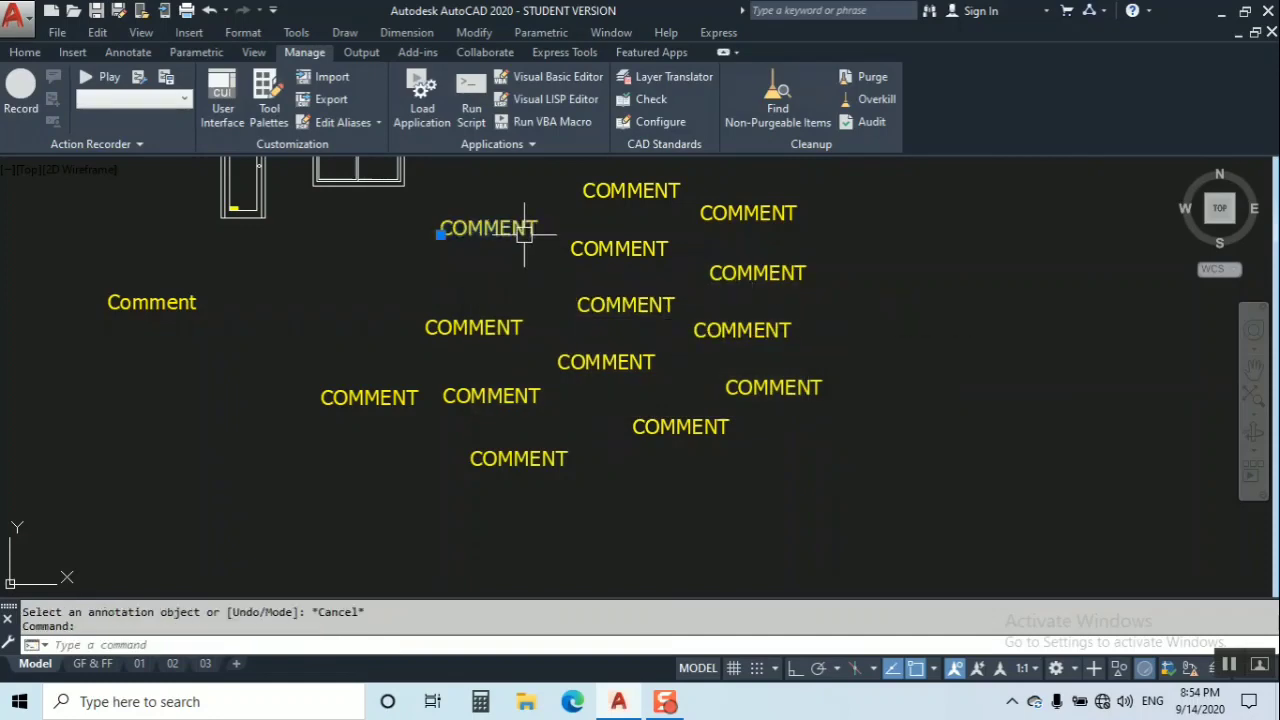
left_click(797, 272)
double_click(705, 215)
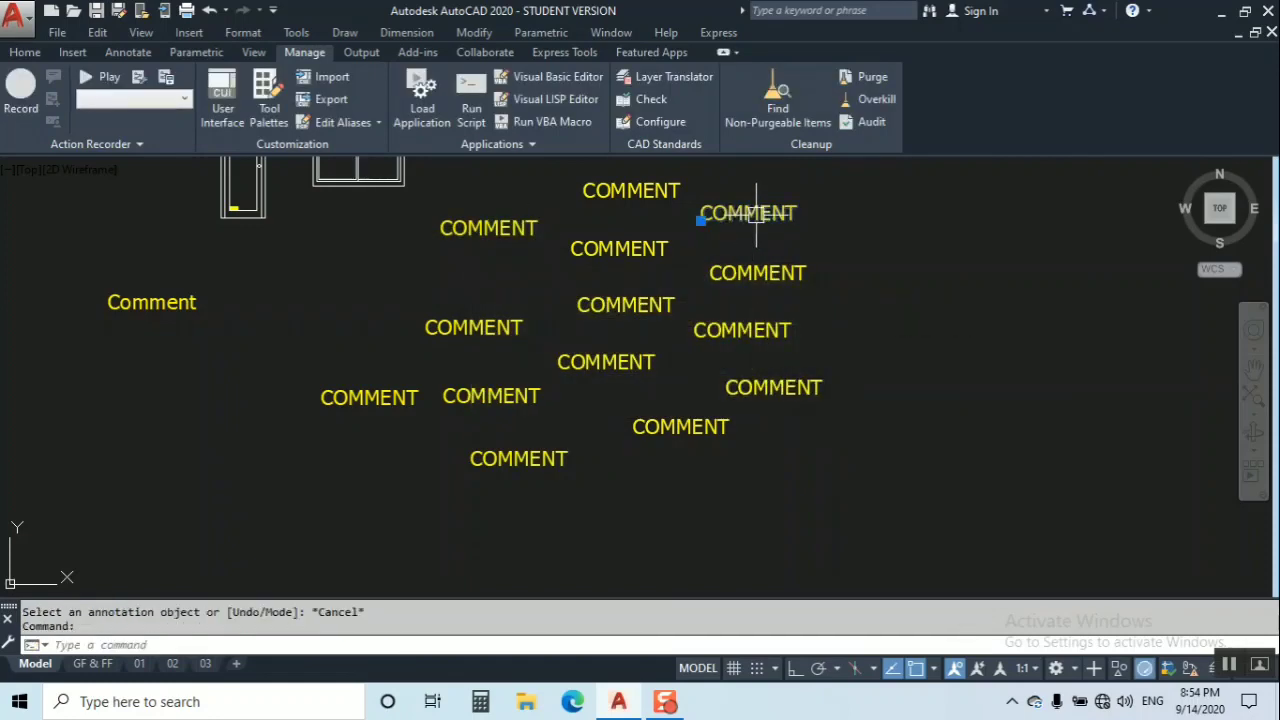
left_click(798, 272)
double_click(757, 273)
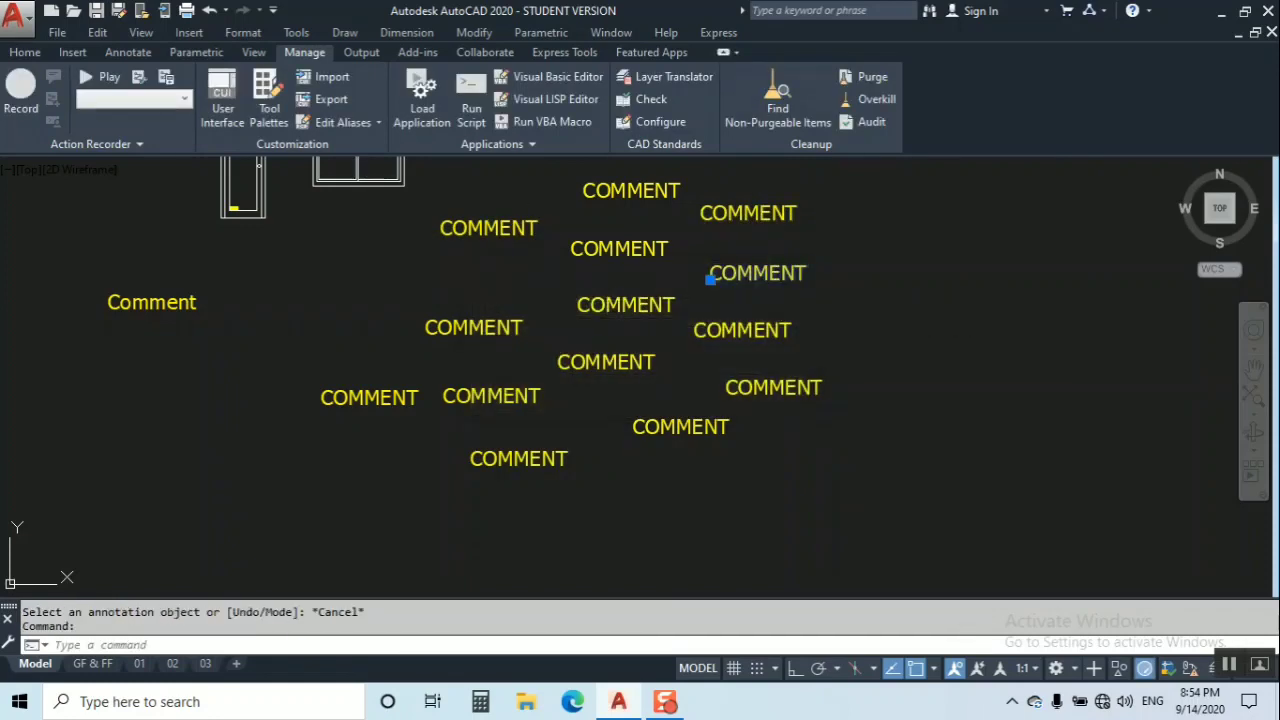
left_click(800, 272)
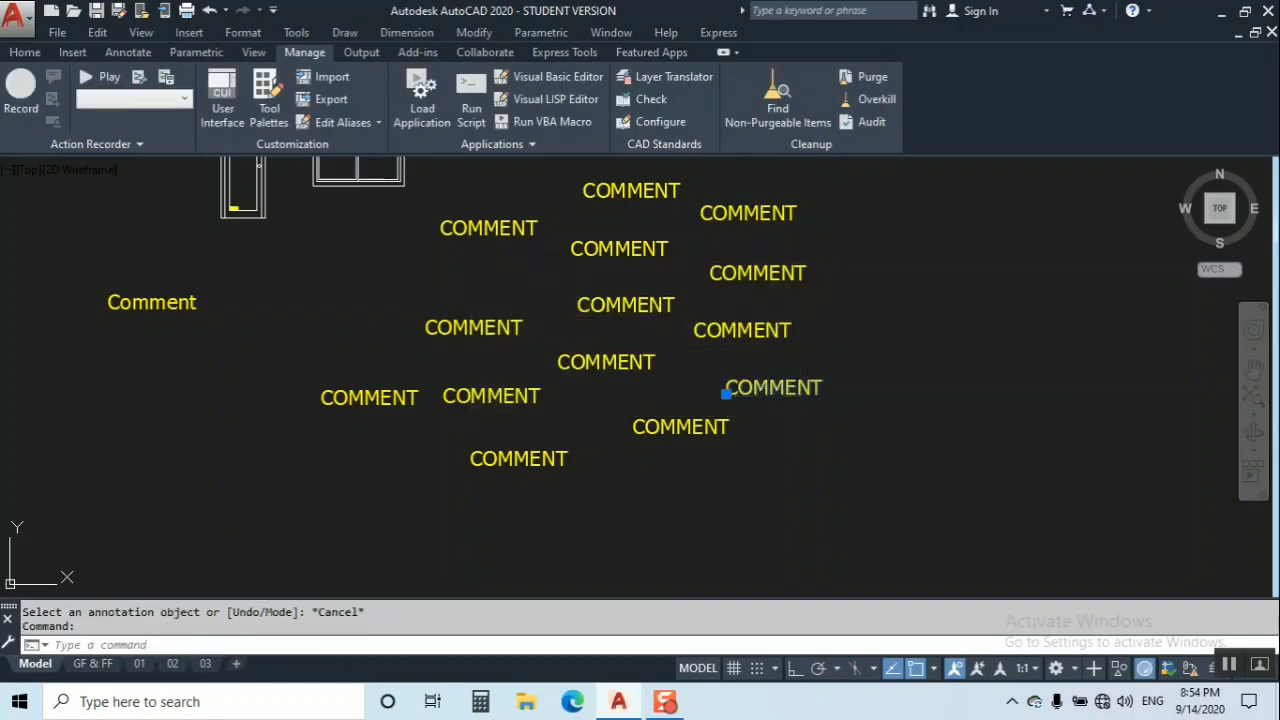
double_click(730, 388)
left_click(797, 272)
double_click(690, 427)
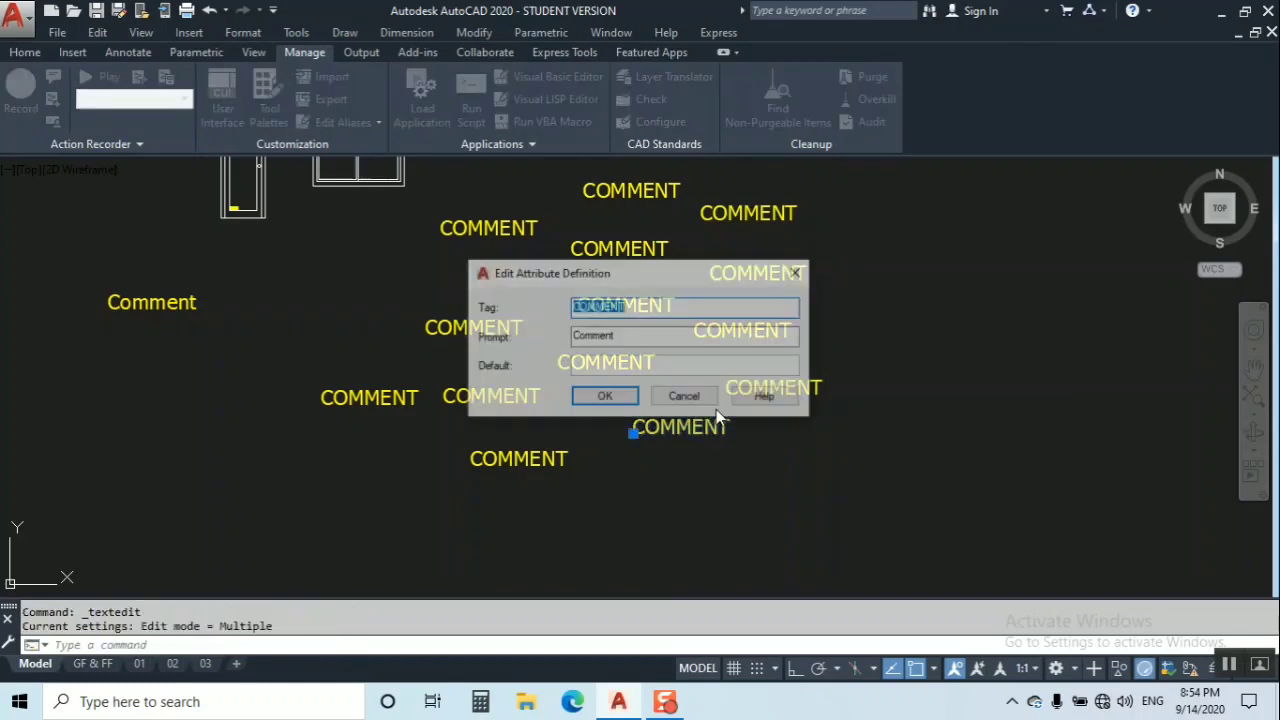
left_click(798, 272)
key("Escape")
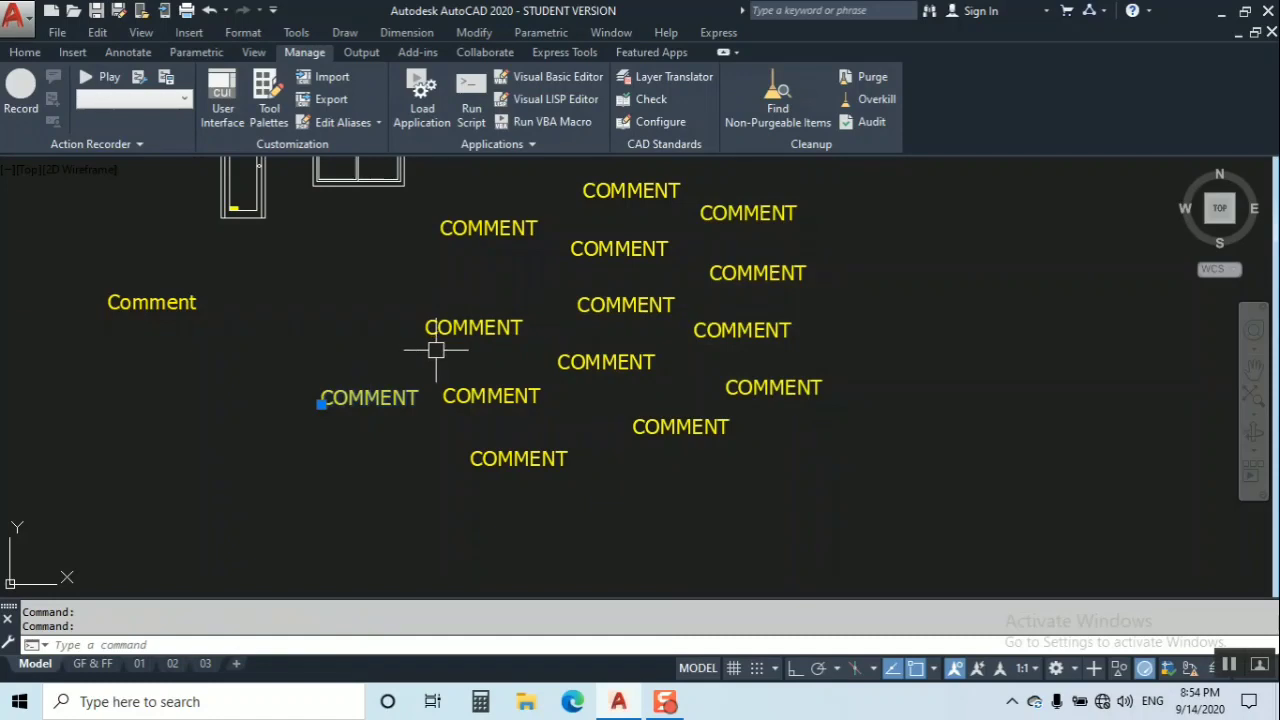
Open the lower-left COMMENT definition and select its existing Comment prompt.
double_click(384, 400)
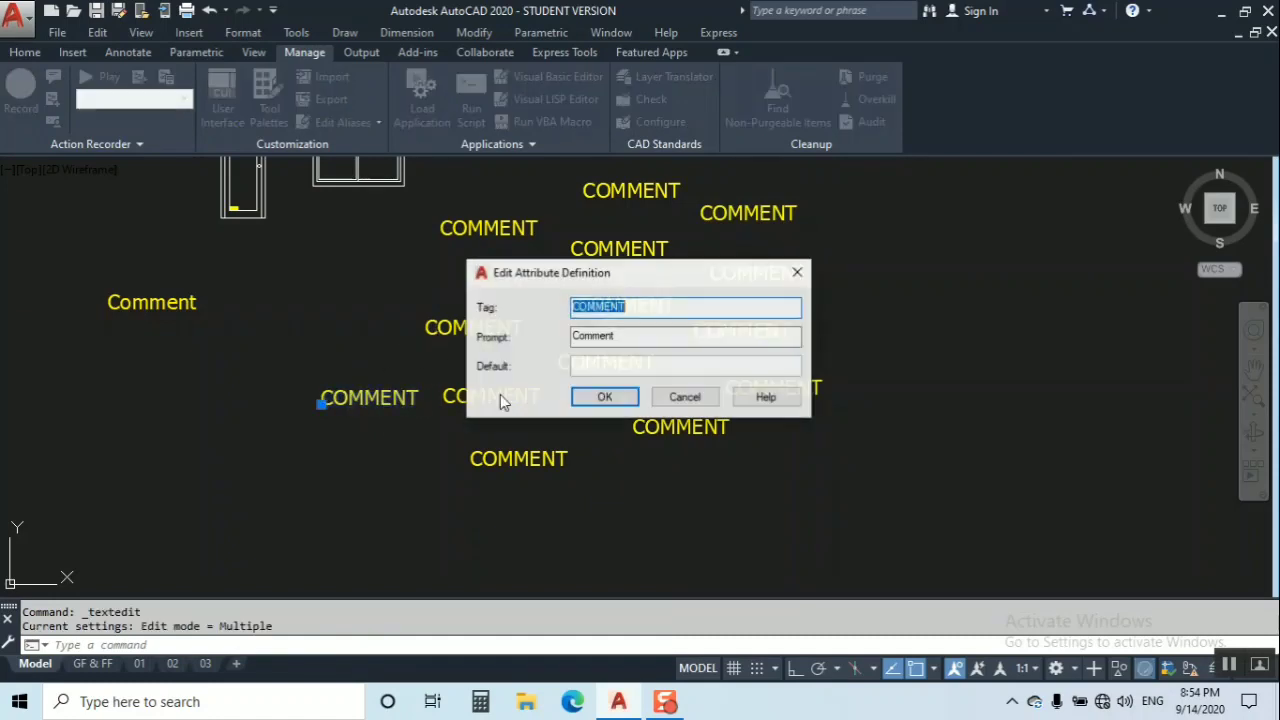
left_click(798, 272)
key("Escape")
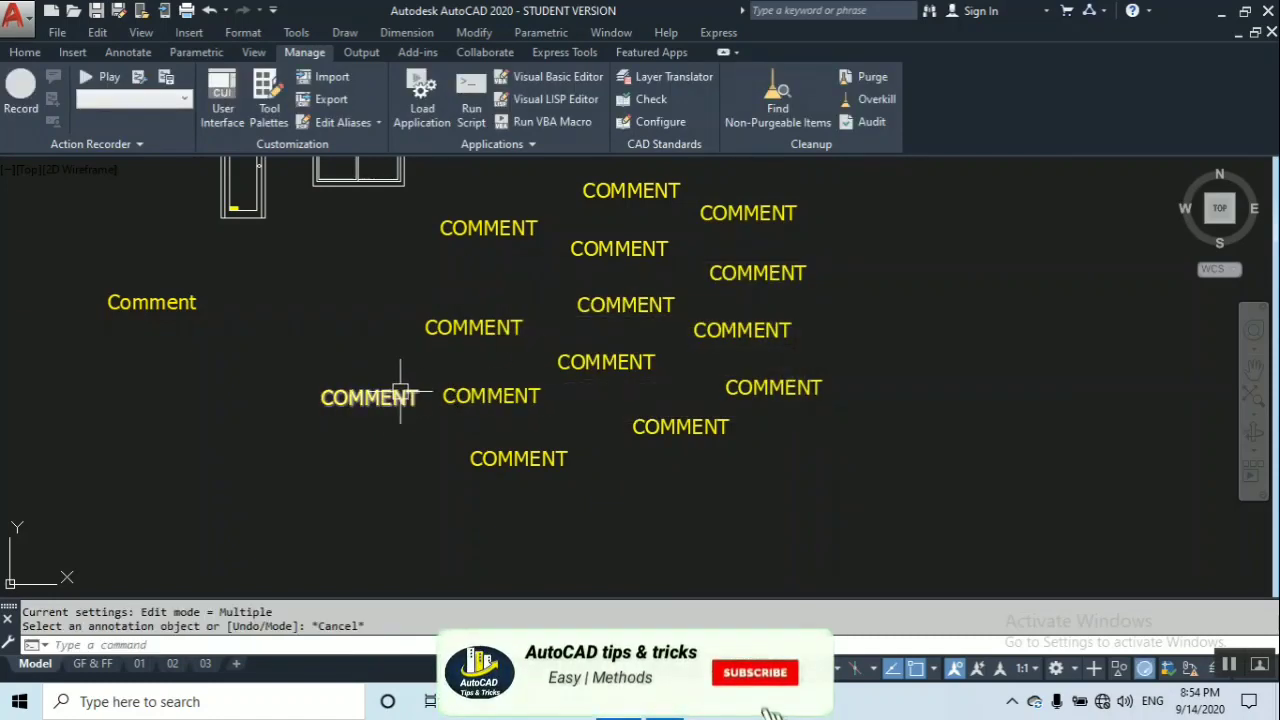
double_click(372, 396)
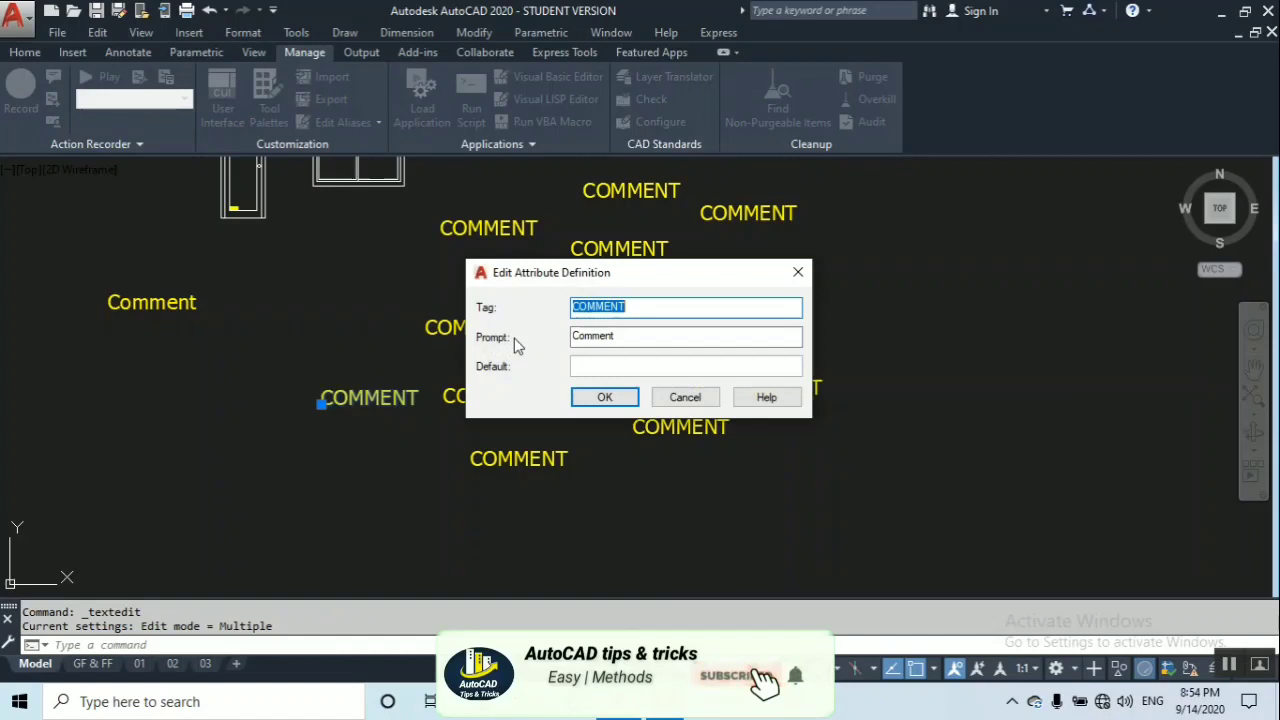
double_click(631, 336)
Set the prompt to 'AutoCad Tips & Tricks' and the default to 'Share this Tutorial'.
key("BackSpace")
type("AutoCad Tips & Tricks")
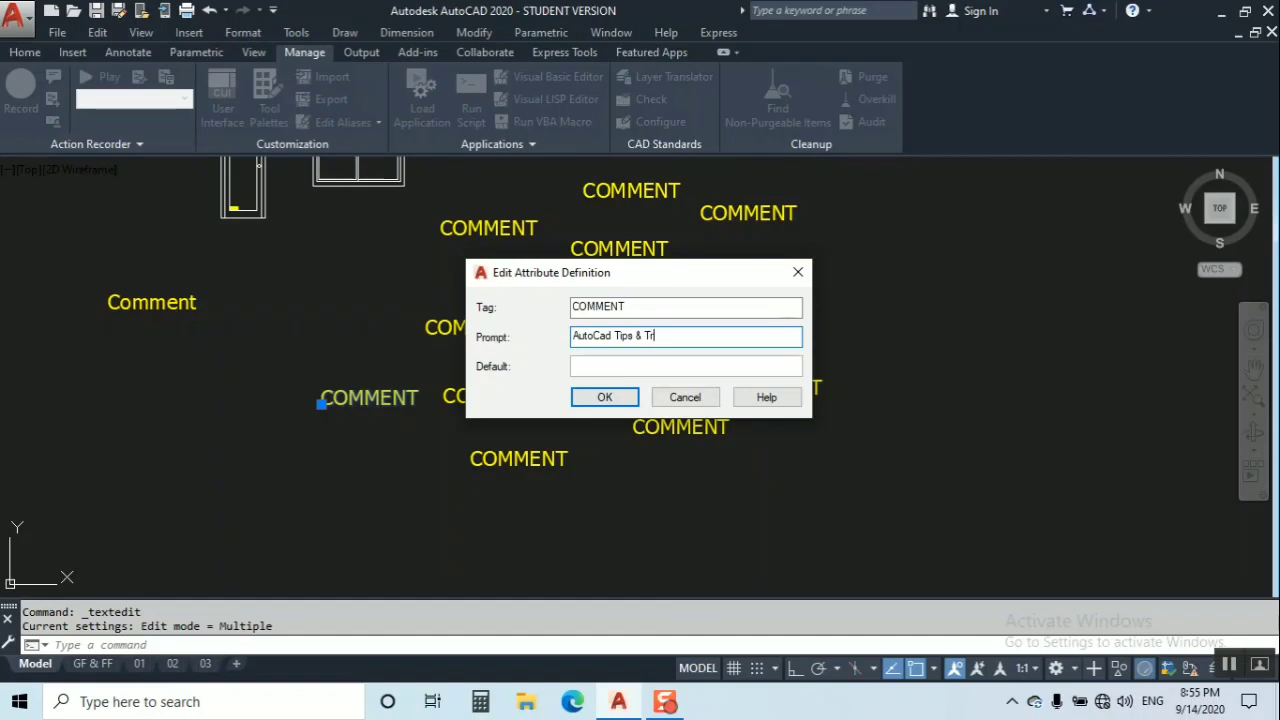
left_click(620, 362)
type("Share this Tutorial")
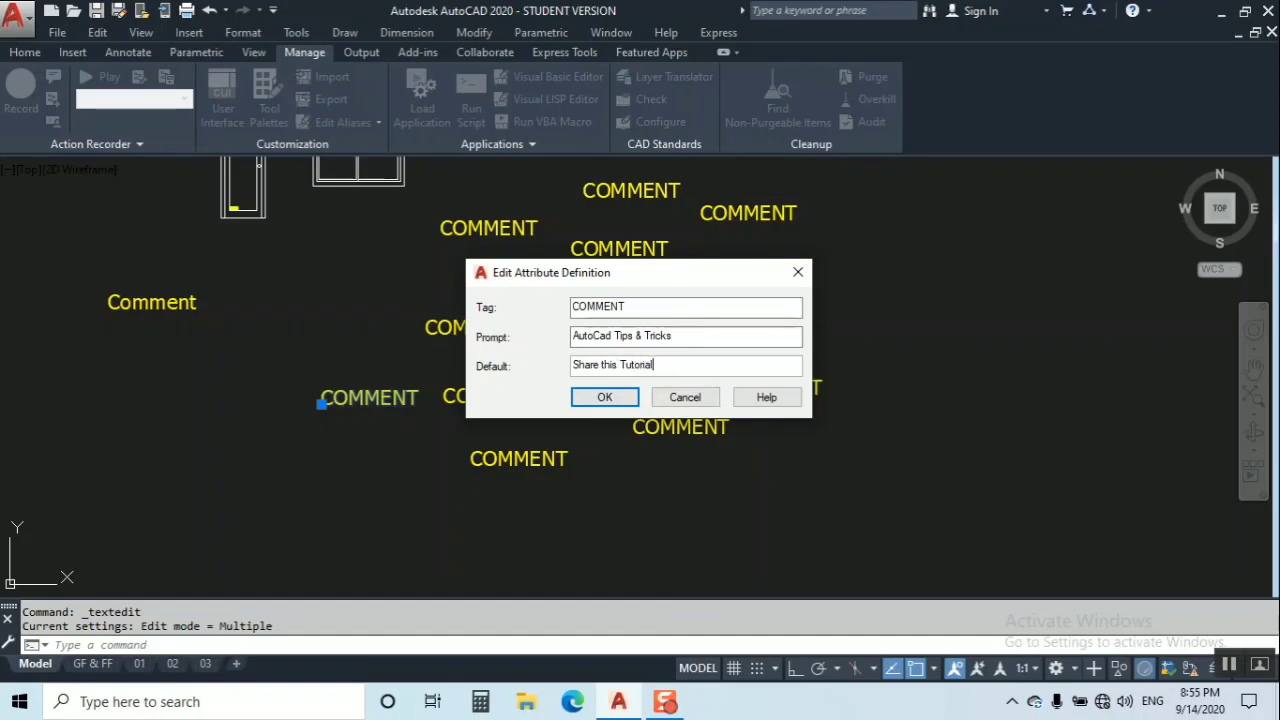
left_click(600, 398)
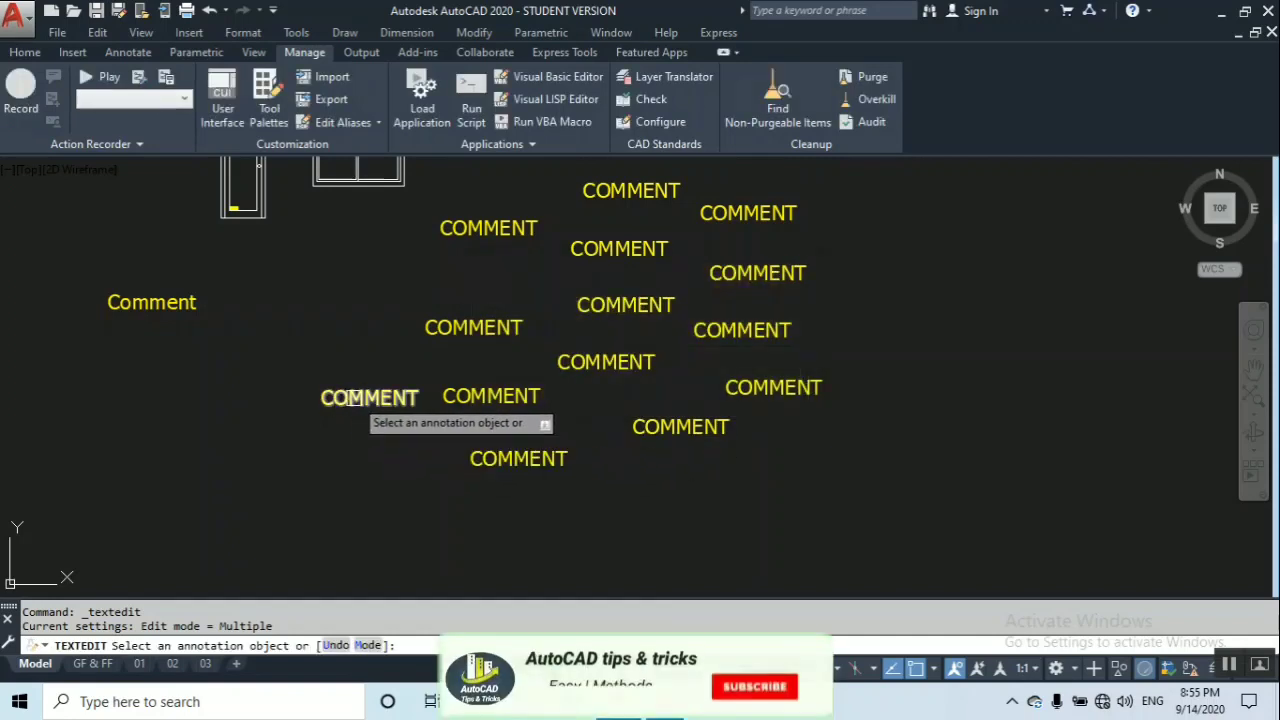
Reopen the lower-left COMMENT definition to verify the changes, then end text editing.
left_click(362, 398)
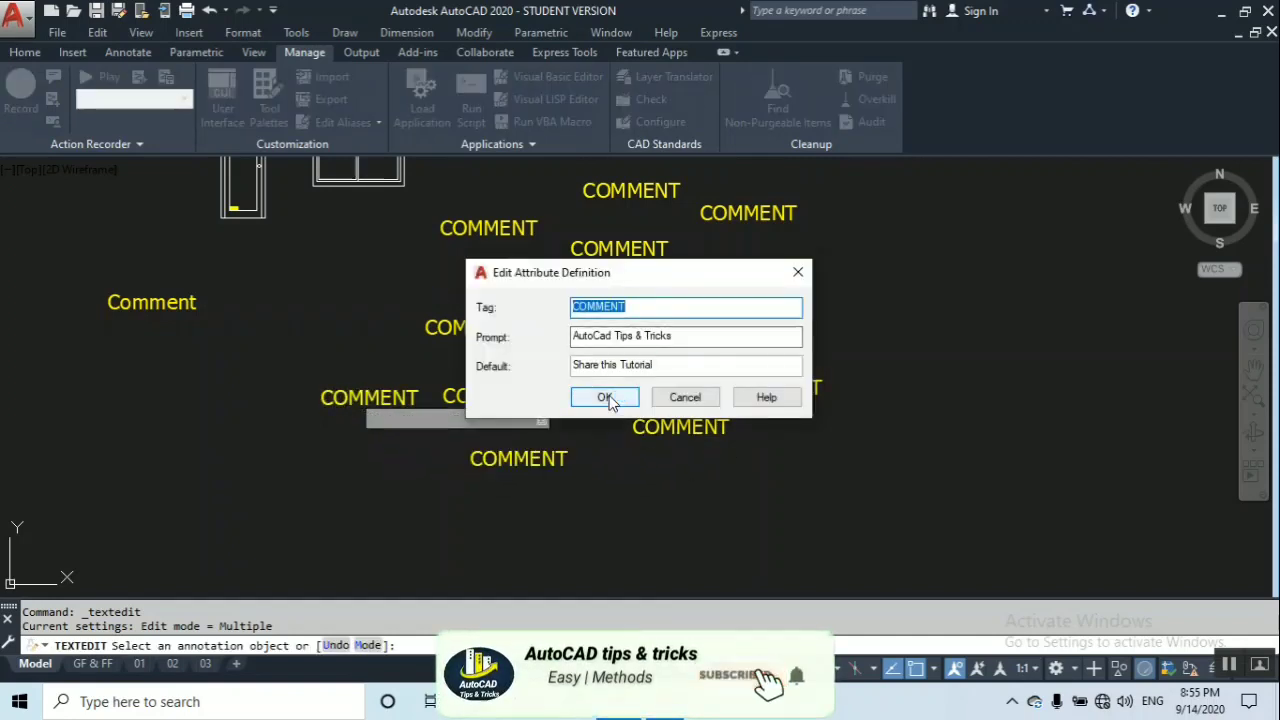
left_click(606, 398)
right_click(346, 410)
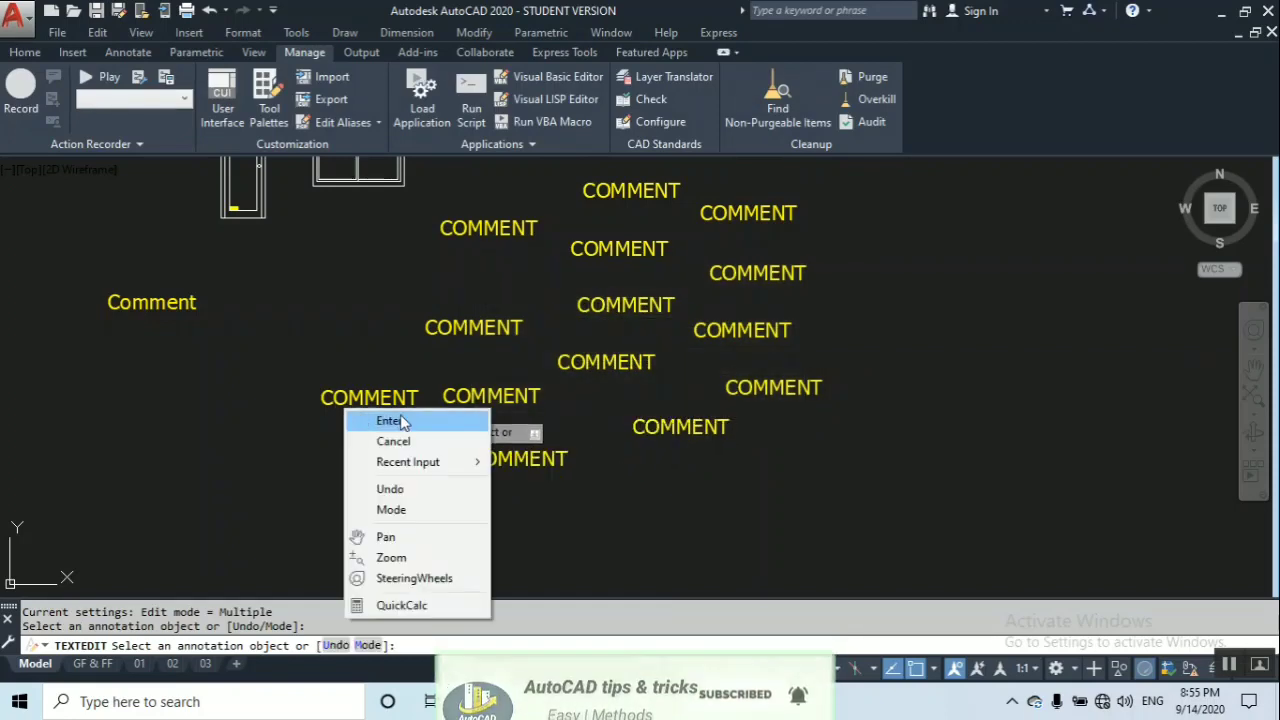
left_click(388, 421)
double_click(321, 399)
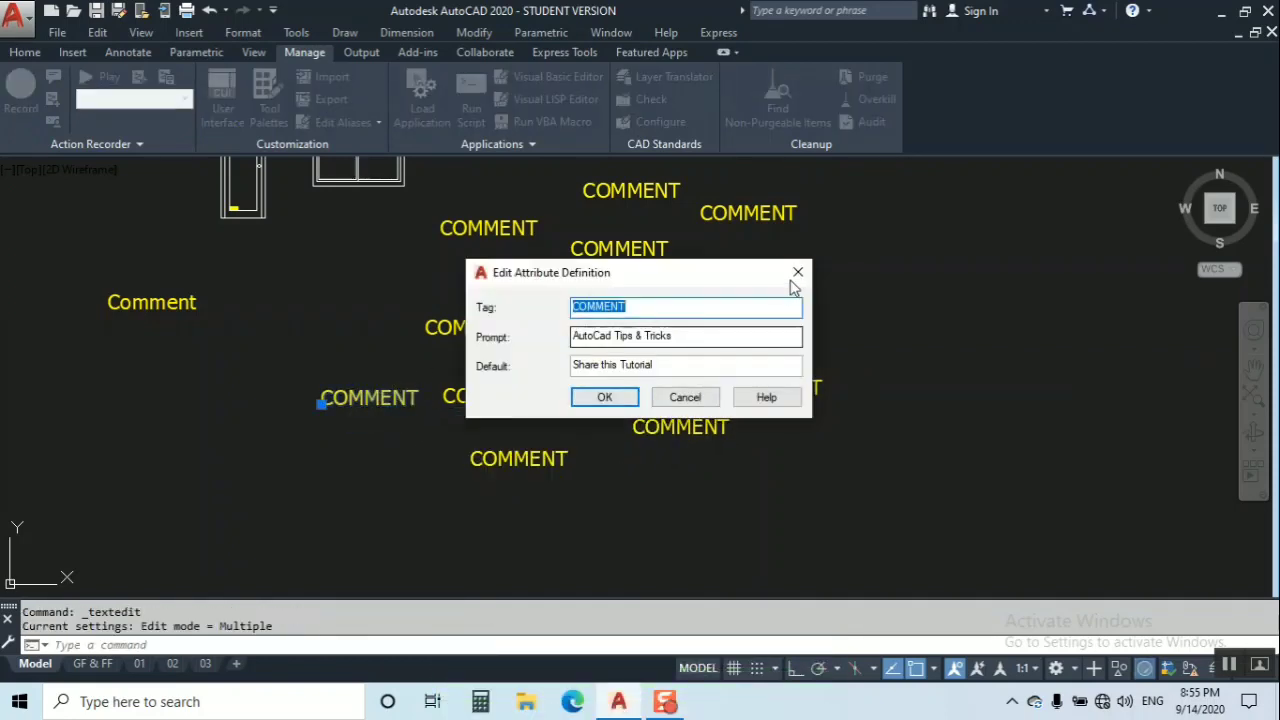
key("Escape")
middle_click_drag(503, 357, 623, 424)
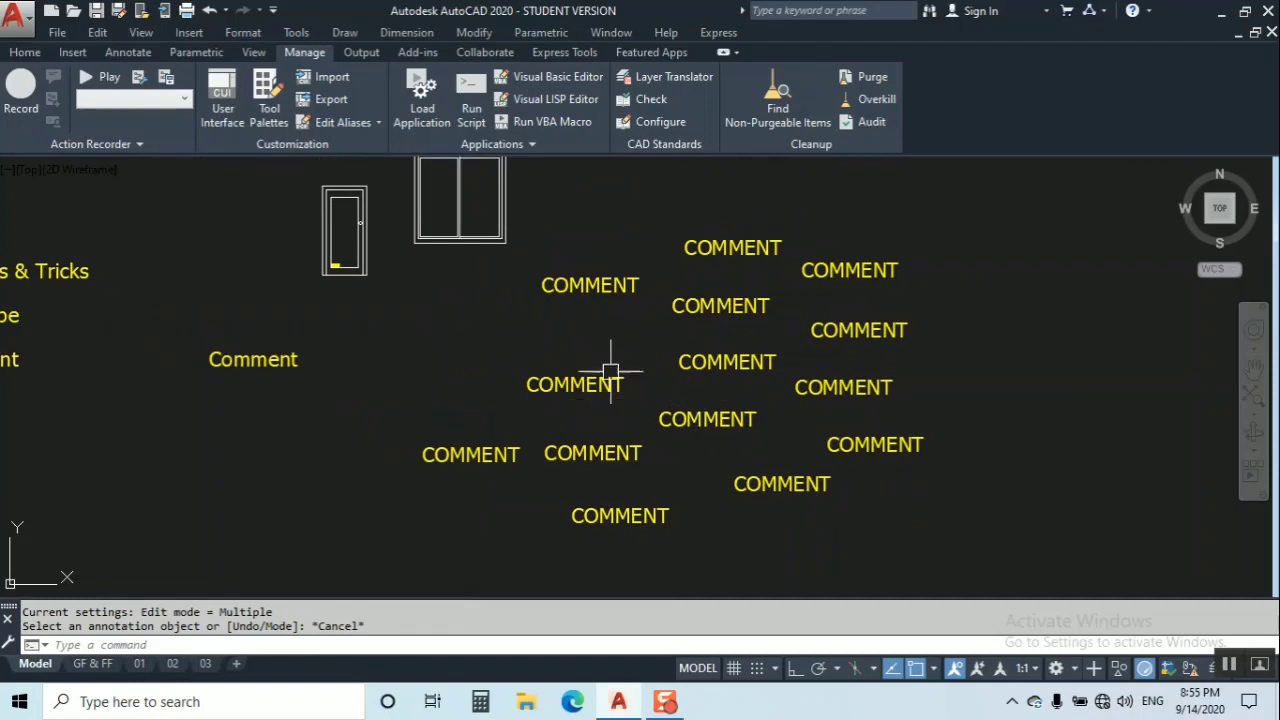
scroll(404, 300, "up", 1)
scroll(497, 380, "up", 1)
scroll(429, 423, "up", 3)
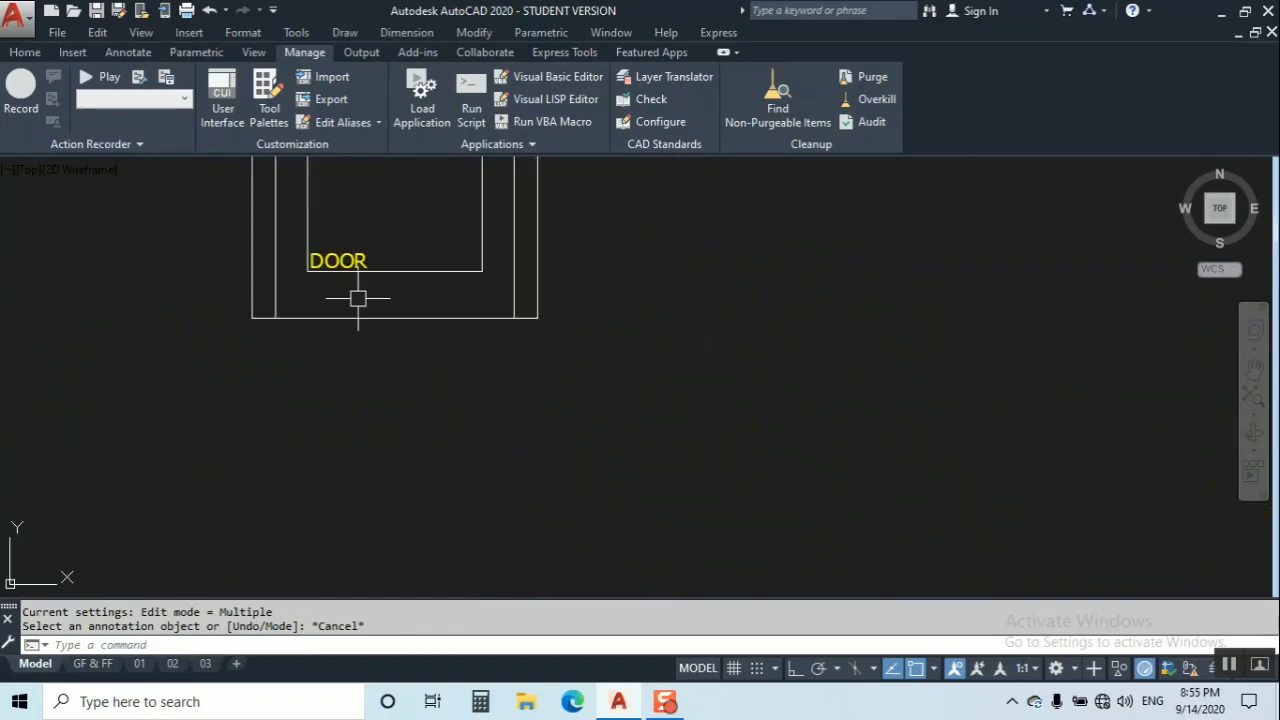
scroll(554, 367, "down", 2)
scroll(554, 367, "down", 5)
scroll(552, 278, "up", 3)
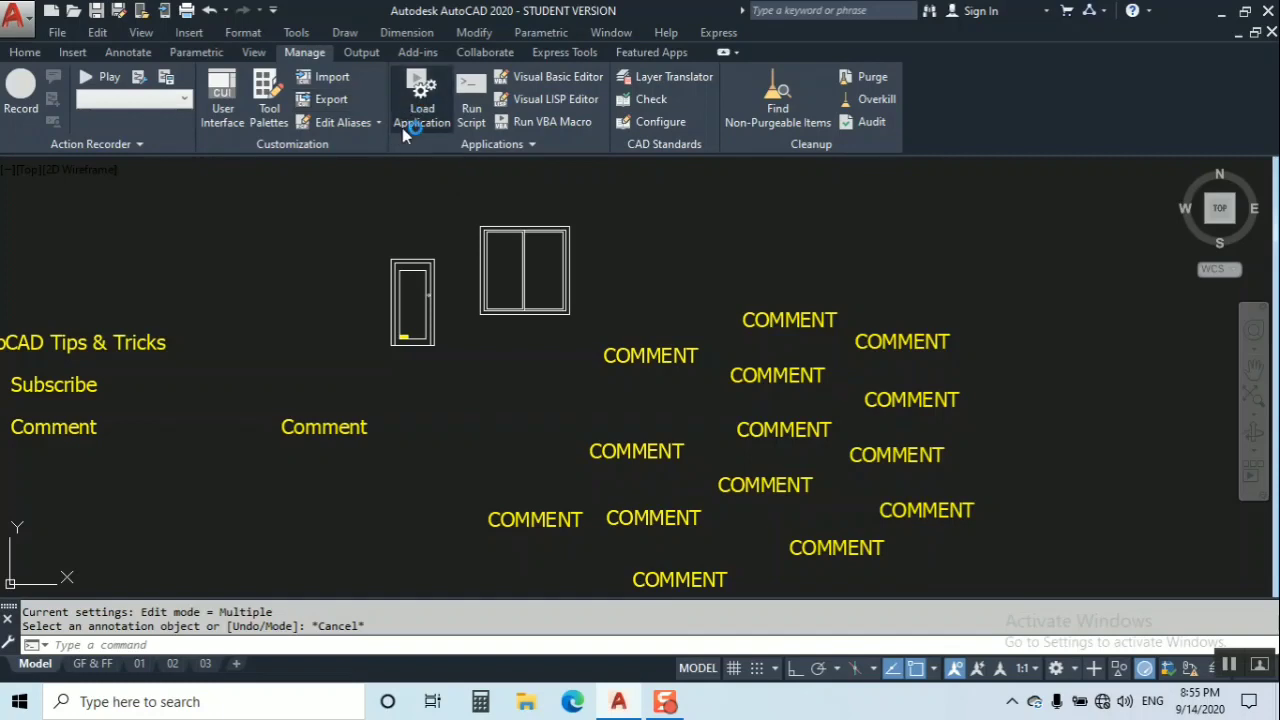
type("t")
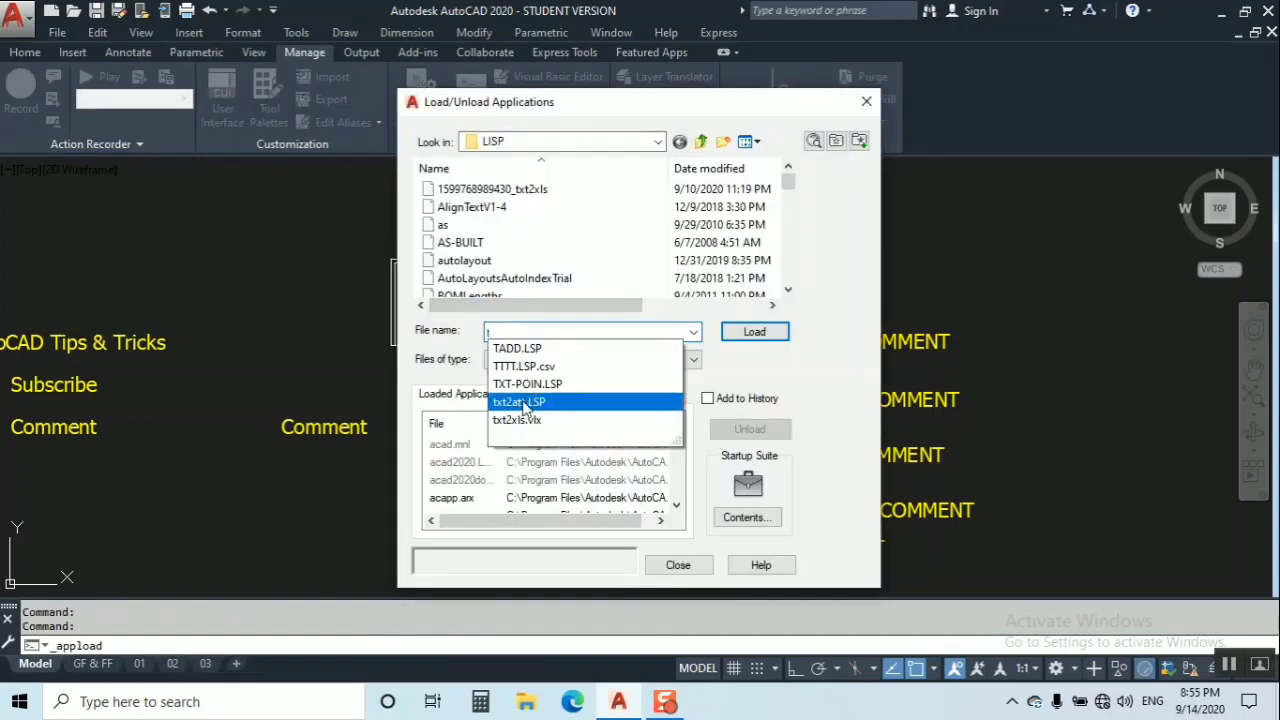
left_click_drag(600, 305, 668, 357)
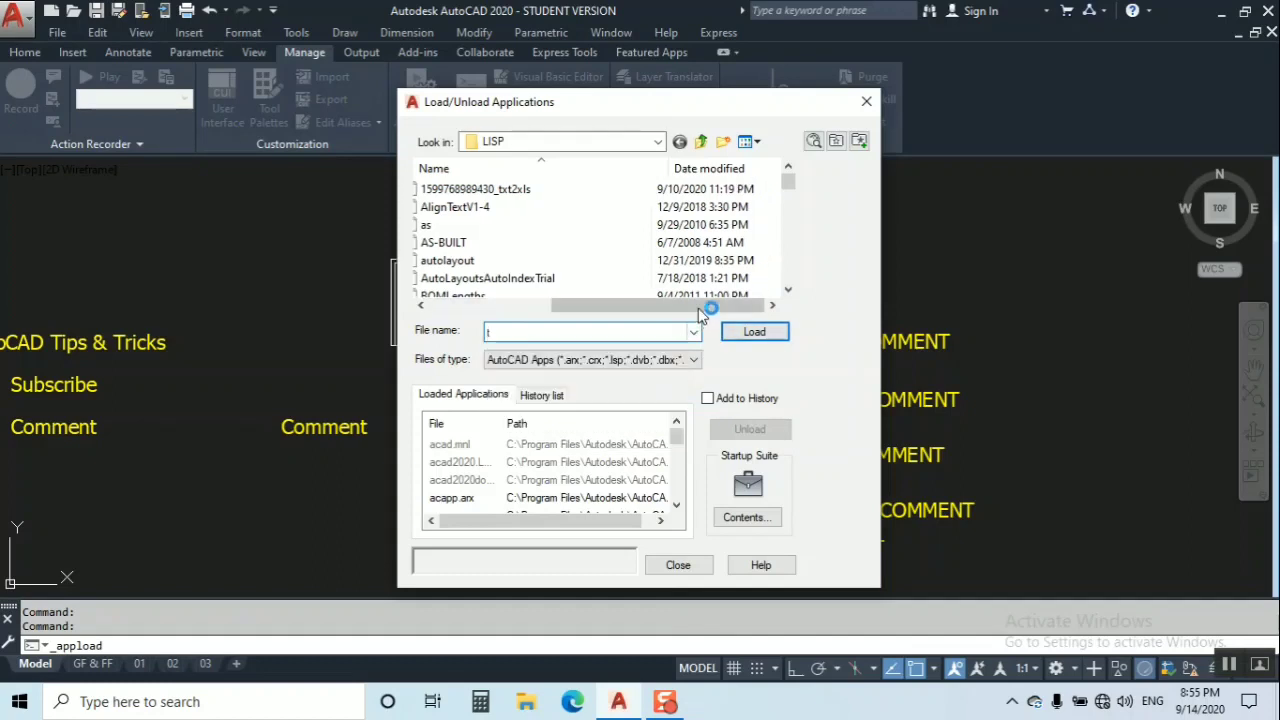
left_click(868, 102)
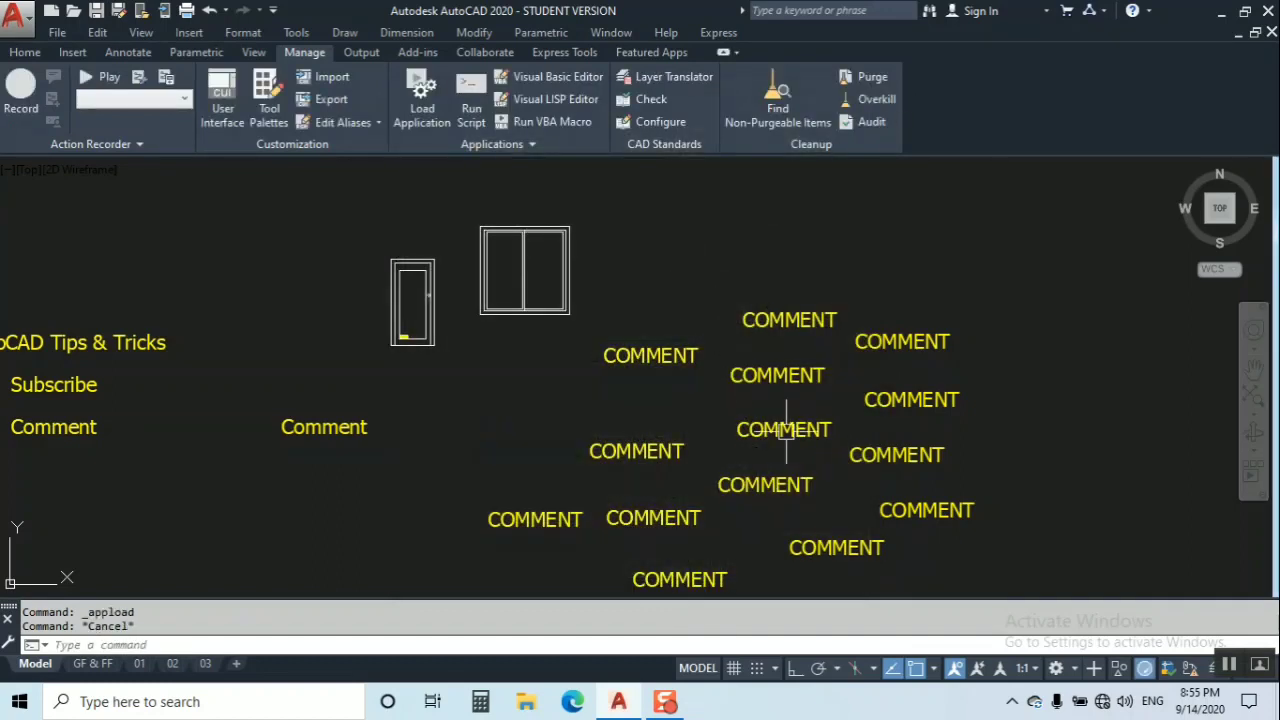
mouse_move(786, 429)
middle_mouse_down()
mouse_move(709, 414)
mouse_move(645, 325)
middle_mouse_up()
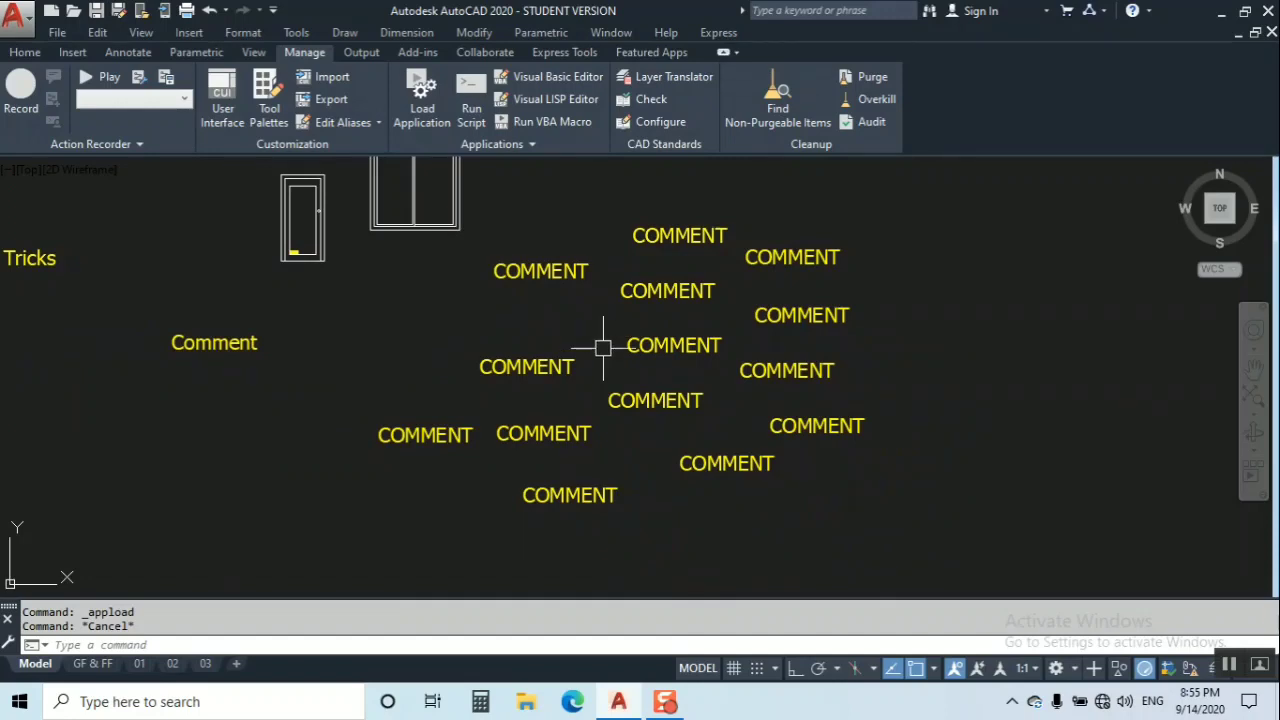
middle_click_drag(571, 343, 589, 391)
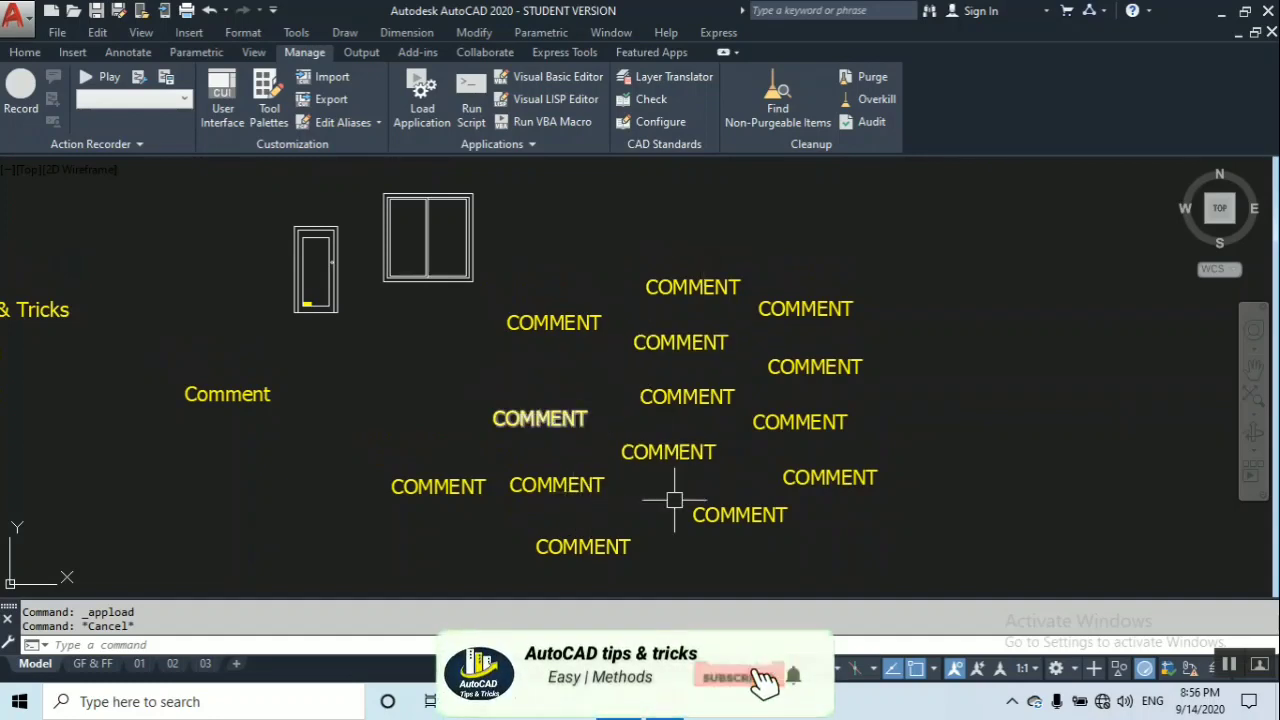
middle_click_drag(671, 506, 651, 466)
scroll(614, 343, "up", 5)
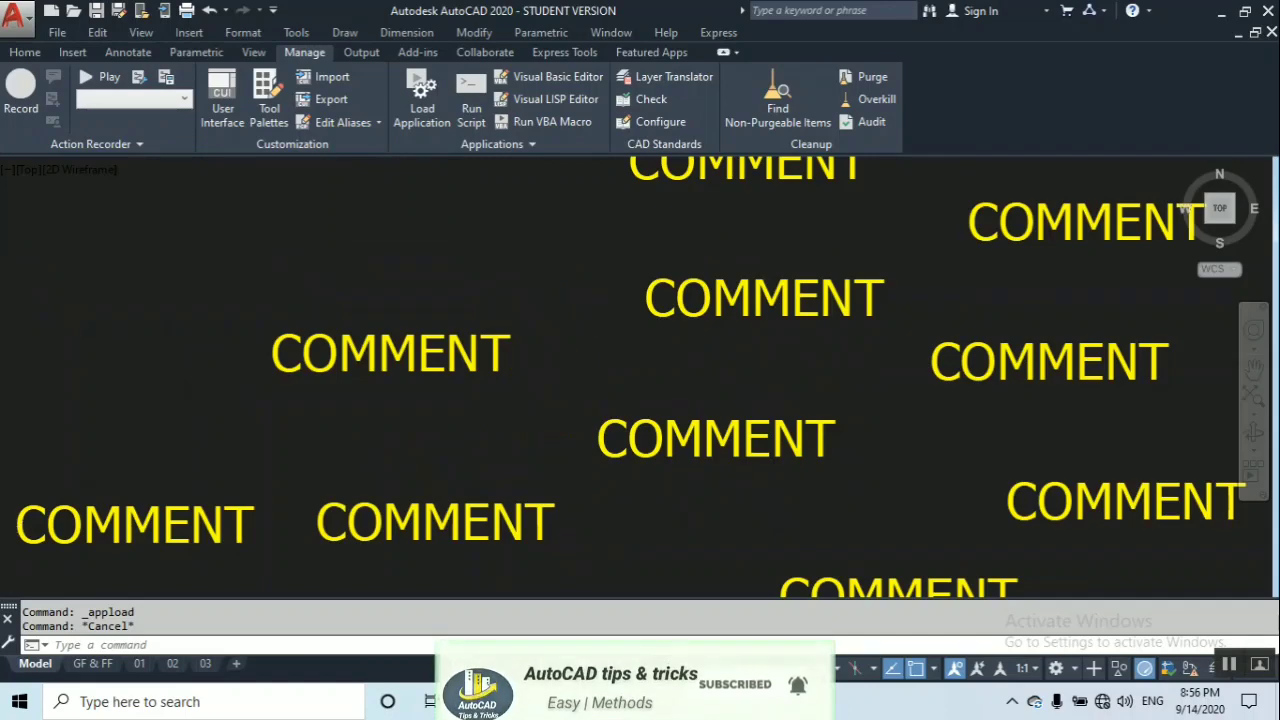